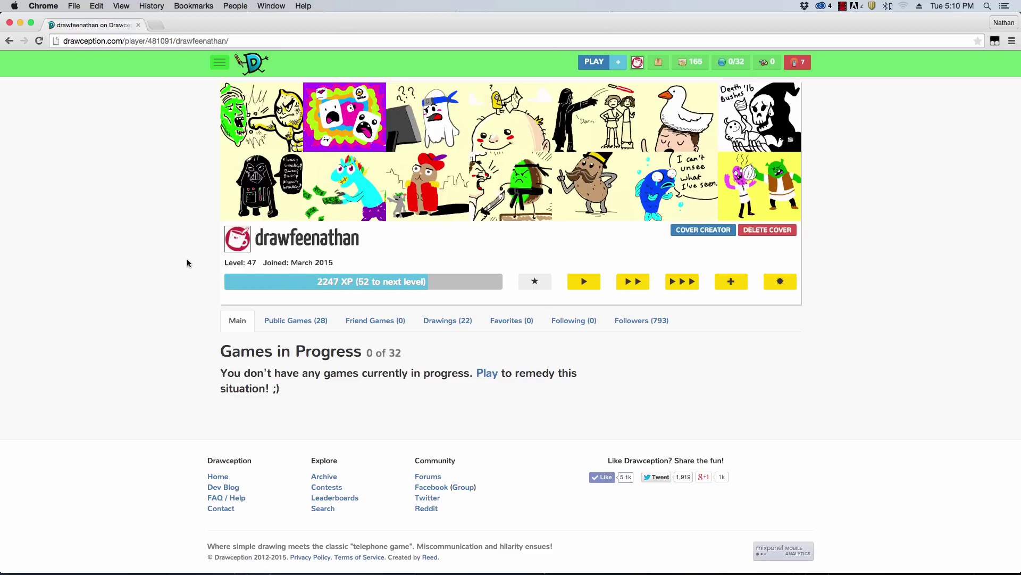
Show the player's 28 public games as thumbnails on the Public Games tab.
{"action": "left_click", "coordinate": [312, 326]}
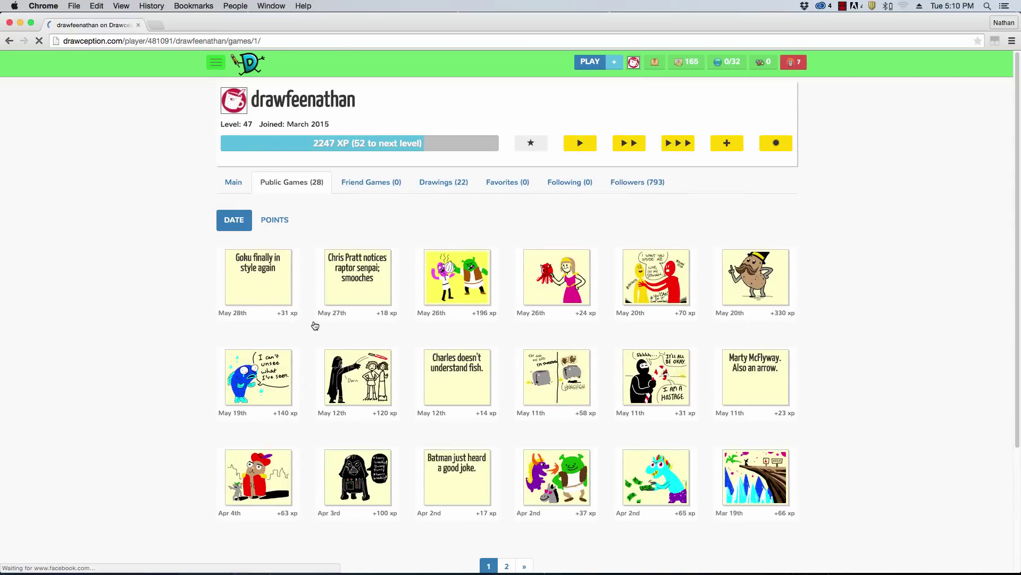
Open the 'Goku finally in style again' game, Nigel Thornberry in Dragon Ball Z, and scroll into its panels.
{"action": "left_click", "coordinate": [271, 269]}
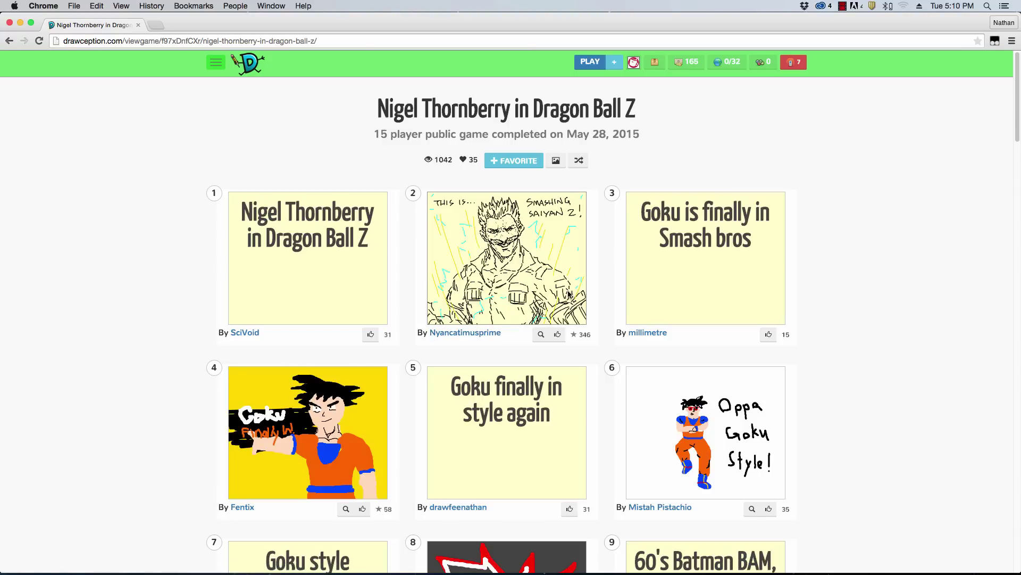
{"action": "scroll", "coordinate": [568, 292], "scroll_direction": "down", "scroll_amount": 5}
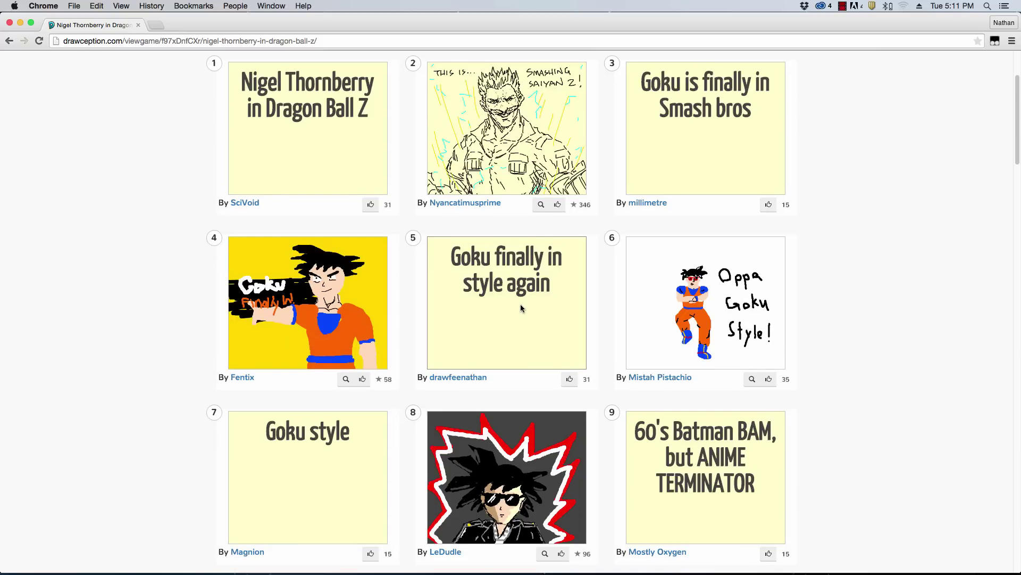
Scroll through the 15 Dragon Ball Z panels, then go back to the public games list.
{"action": "scroll", "coordinate": [521, 305], "scroll_direction": "down", "scroll_amount": 2}
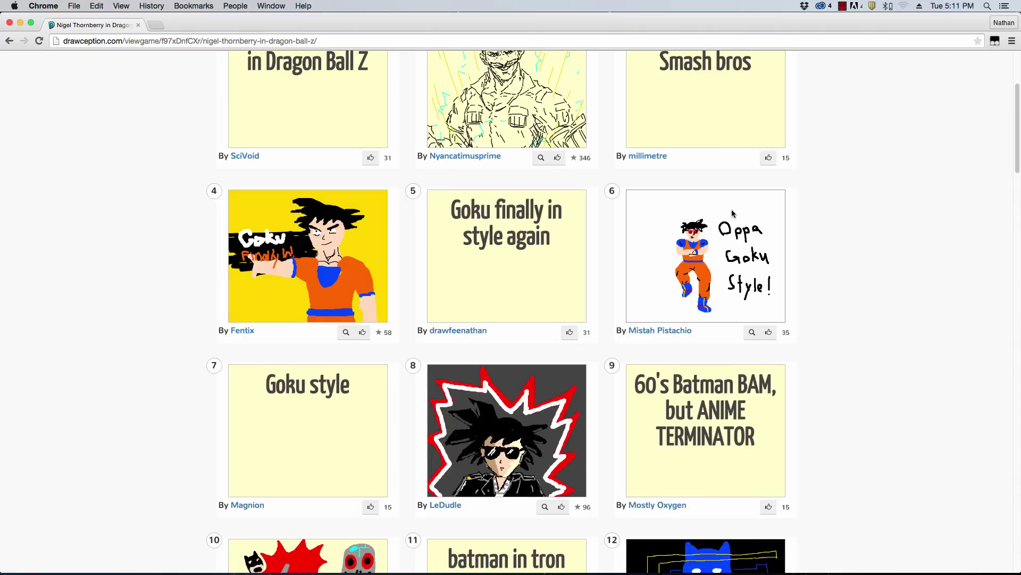
{"action": "scroll", "coordinate": [734, 242], "scroll_direction": "down", "scroll_amount": 2}
{"action": "scroll", "coordinate": [733, 245], "scroll_direction": "down", "scroll_amount": 2}
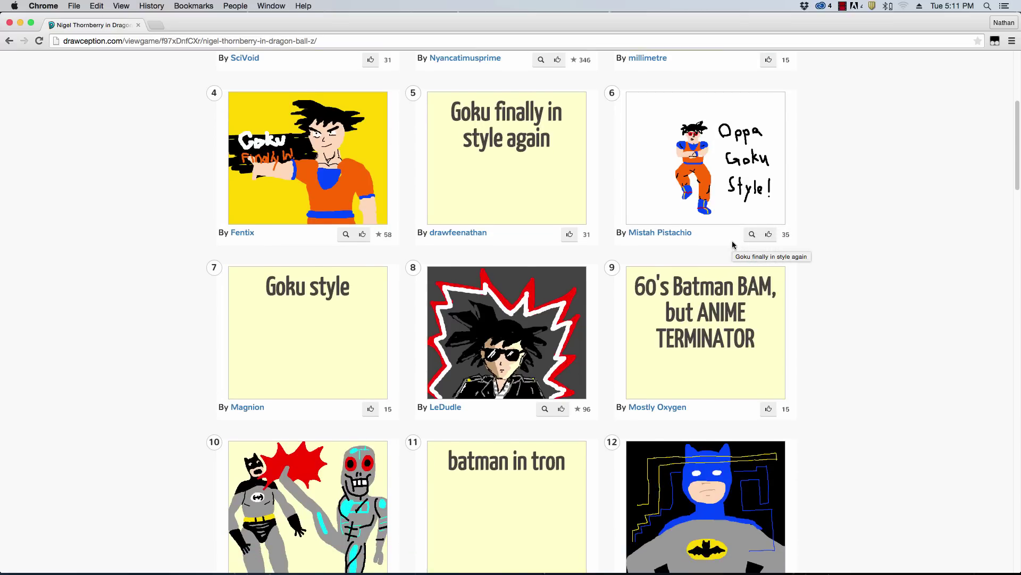
{"action": "scroll", "coordinate": [729, 229], "scroll_direction": "up", "scroll_amount": 2}
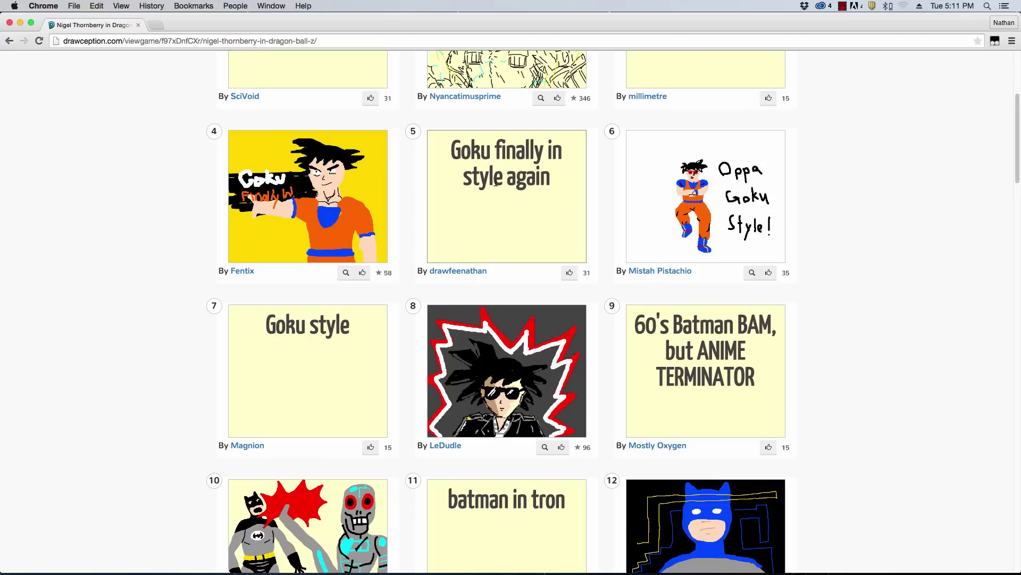
{"action": "scroll", "coordinate": [602, 285], "scroll_direction": "down", "scroll_amount": 2}
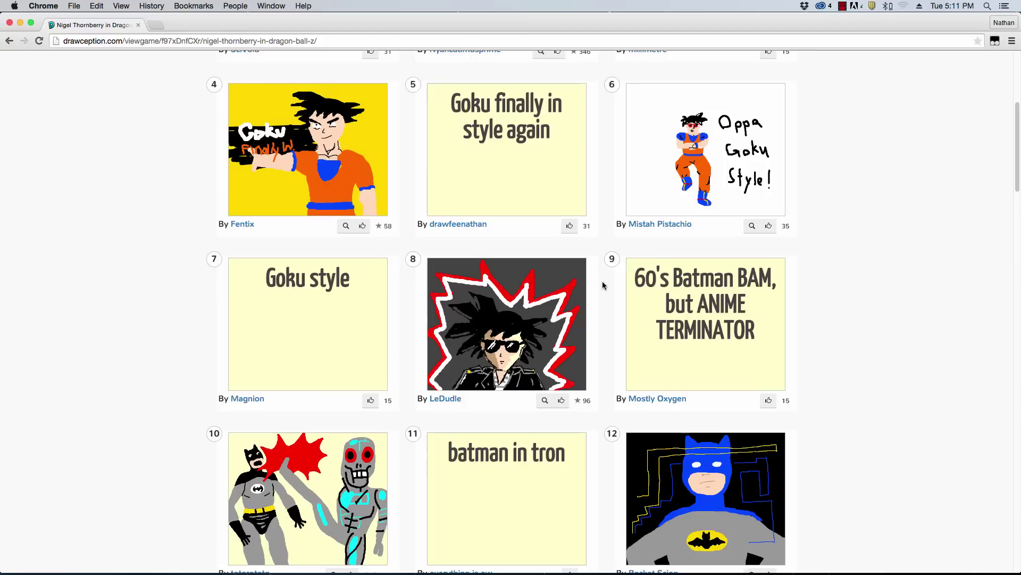
{"action": "scroll", "coordinate": [603, 285], "scroll_direction": "down", "scroll_amount": 4}
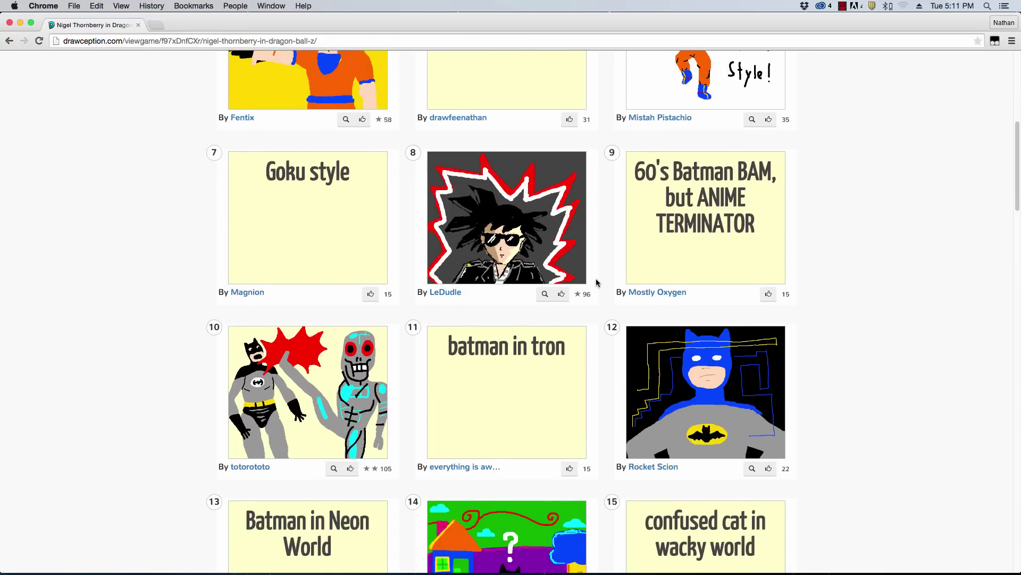
{"action": "scroll", "coordinate": [597, 282], "scroll_direction": "down", "scroll_amount": 1}
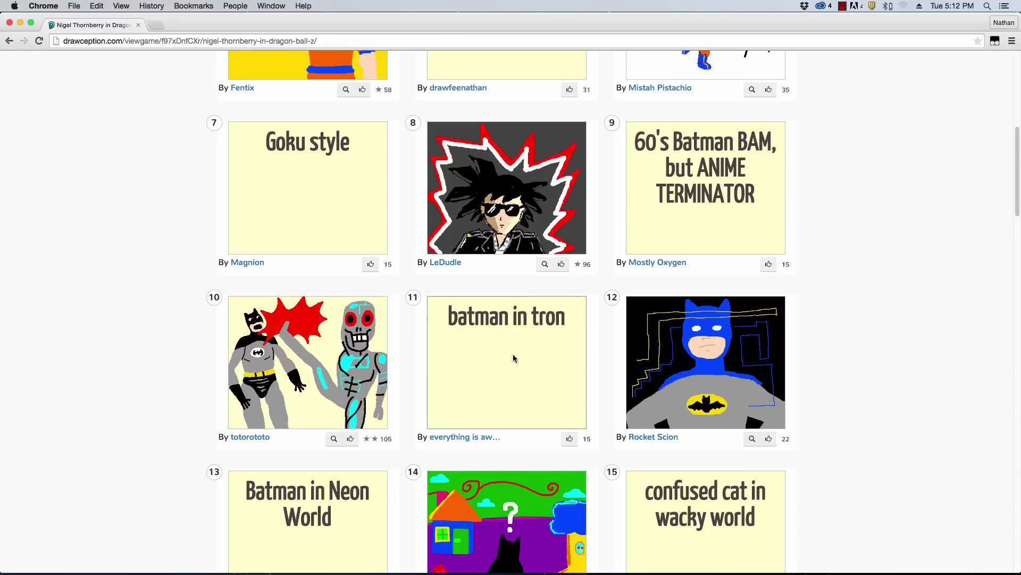
{"action": "scroll", "coordinate": [667, 383], "scroll_direction": "down", "scroll_amount": 3}
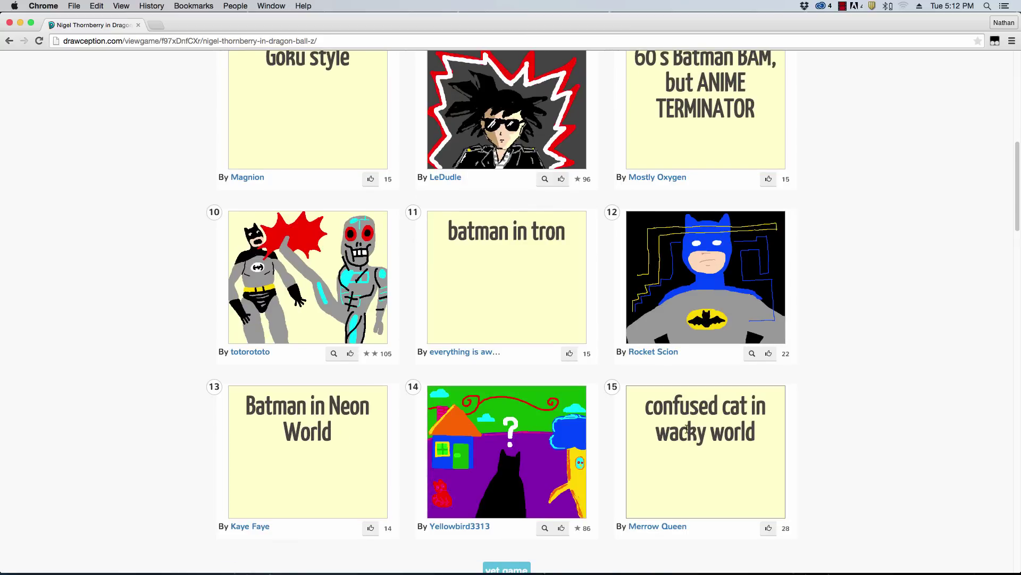
{"action": "scroll", "coordinate": [732, 430], "scroll_direction": "down", "scroll_amount": 1}
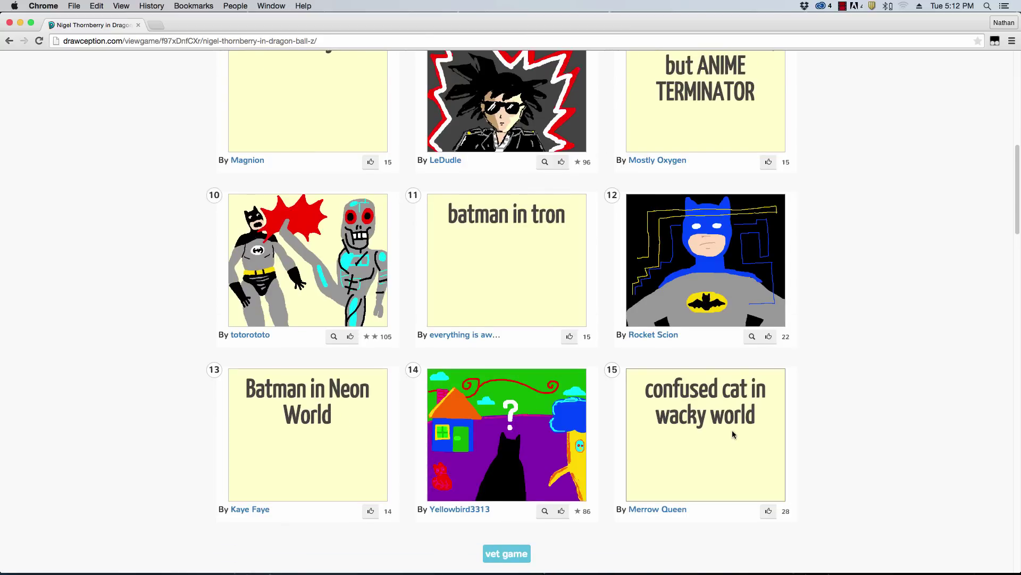
{"action": "scroll", "coordinate": [732, 430], "scroll_direction": "down", "scroll_amount": 5}
{"action": "scroll", "coordinate": [732, 433], "scroll_direction": "up", "scroll_amount": 15}
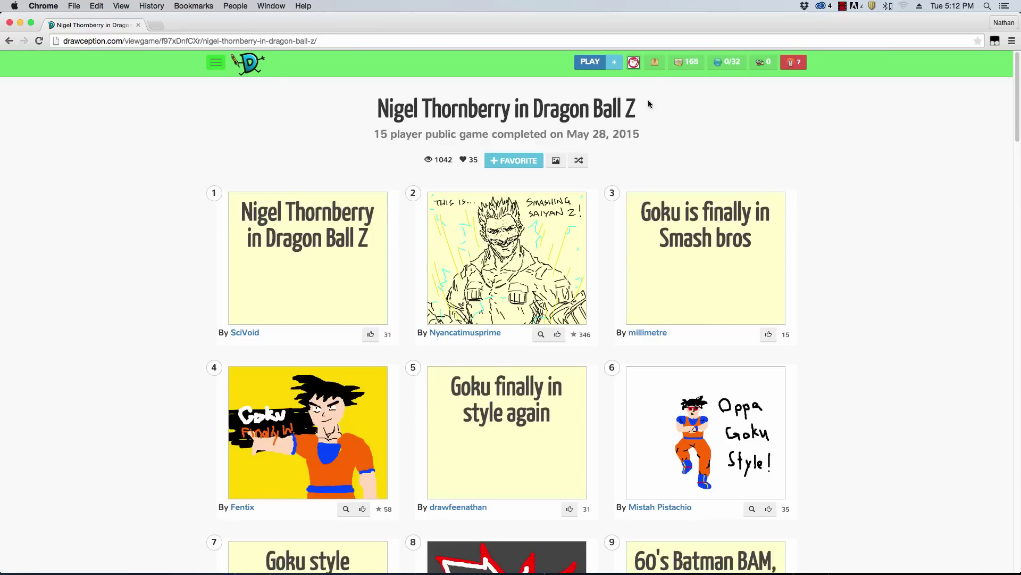
{"action": "left_click", "coordinate": [10, 45]}
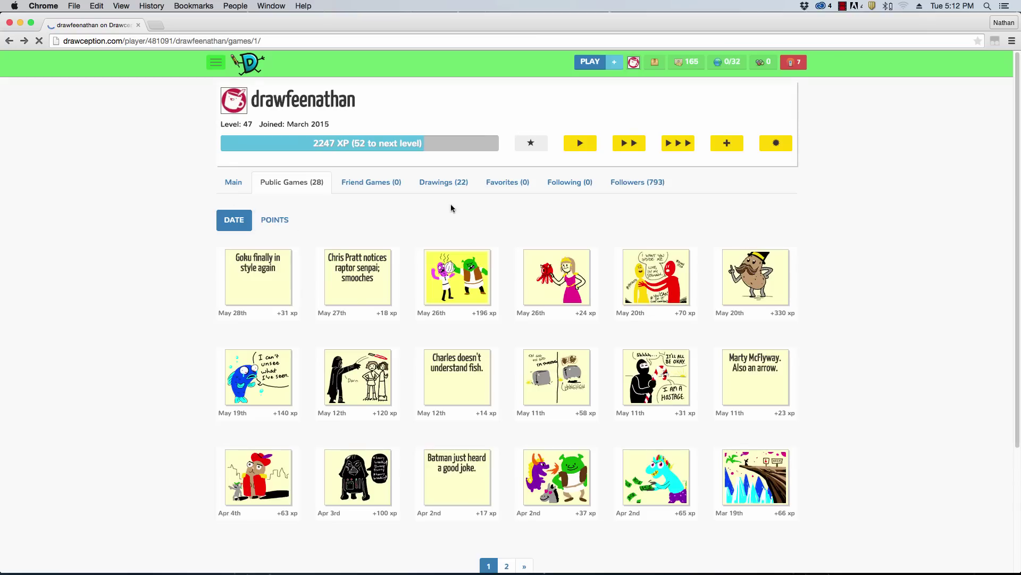
{"action": "left_click", "coordinate": [370, 292]}
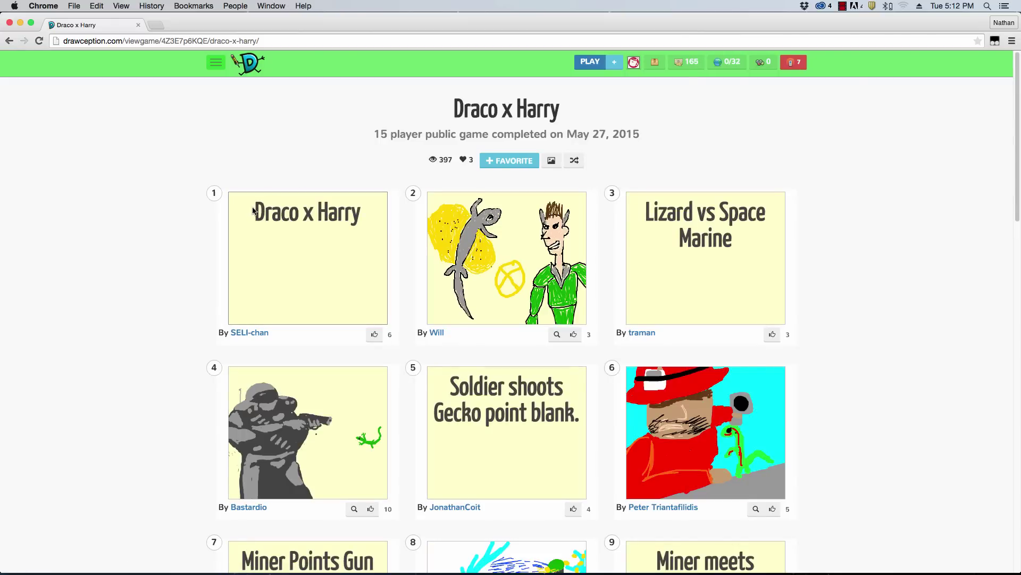
{"action": "scroll", "coordinate": [536, 258], "scroll_direction": "down", "scroll_amount": 1}
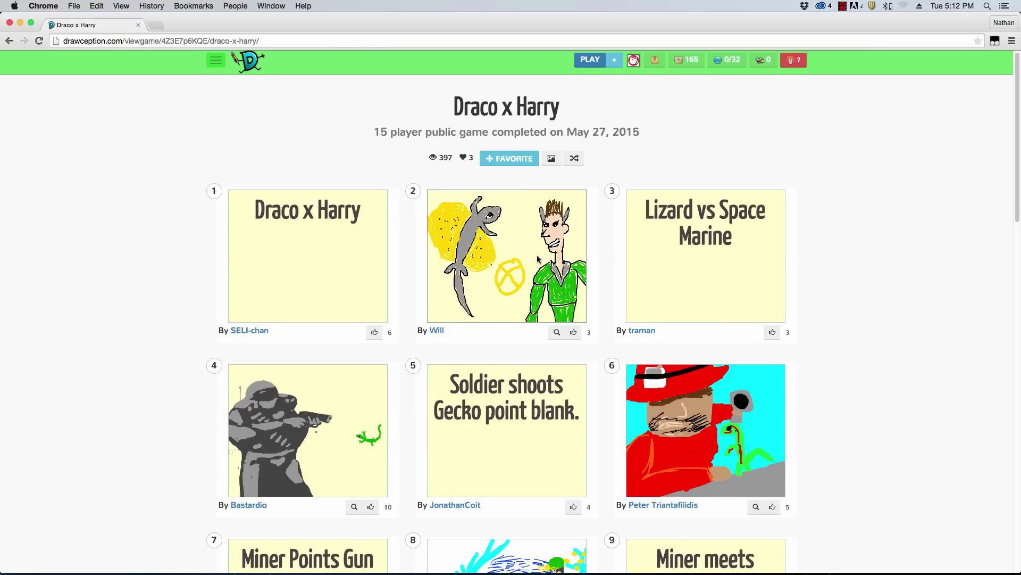
{"action": "scroll", "coordinate": [538, 254], "scroll_direction": "down", "scroll_amount": 1}
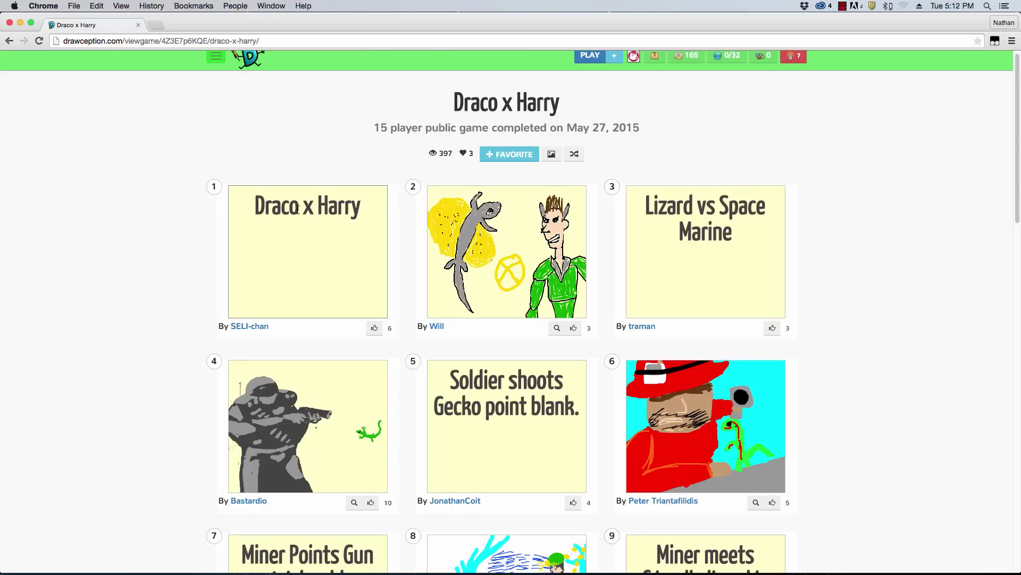
{"action": "double_click", "coordinate": [307, 208]}
{"action": "left_click", "coordinate": [303, 207]}
{"action": "double_click", "coordinate": [308, 207]}
{"action": "left_click", "coordinate": [307, 206]}
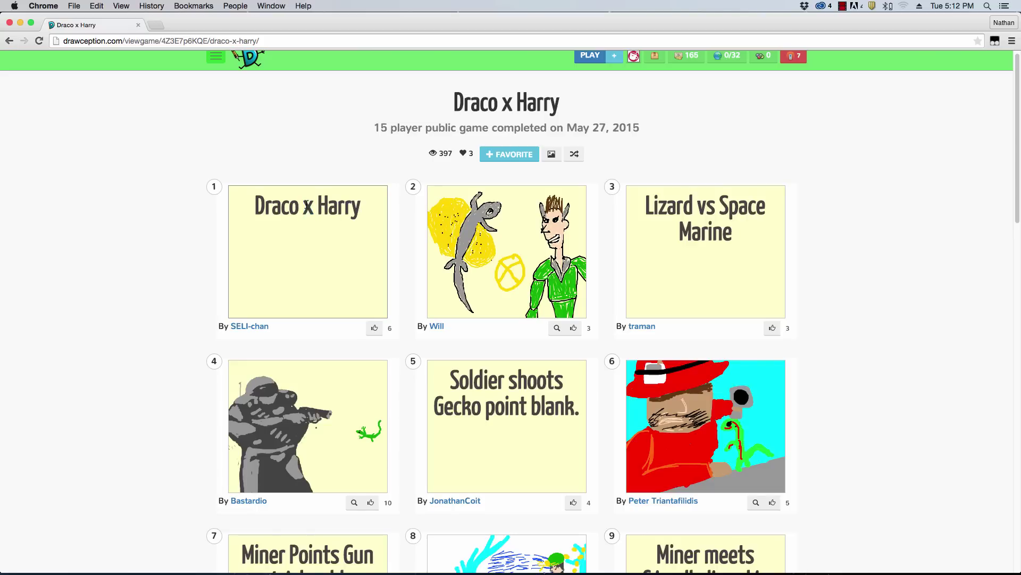
{"action": "double_click", "coordinate": [308, 204]}
{"action": "left_click", "coordinate": [311, 215]}
{"action": "scroll", "coordinate": [542, 284], "scroll_direction": "down", "scroll_amount": 2}
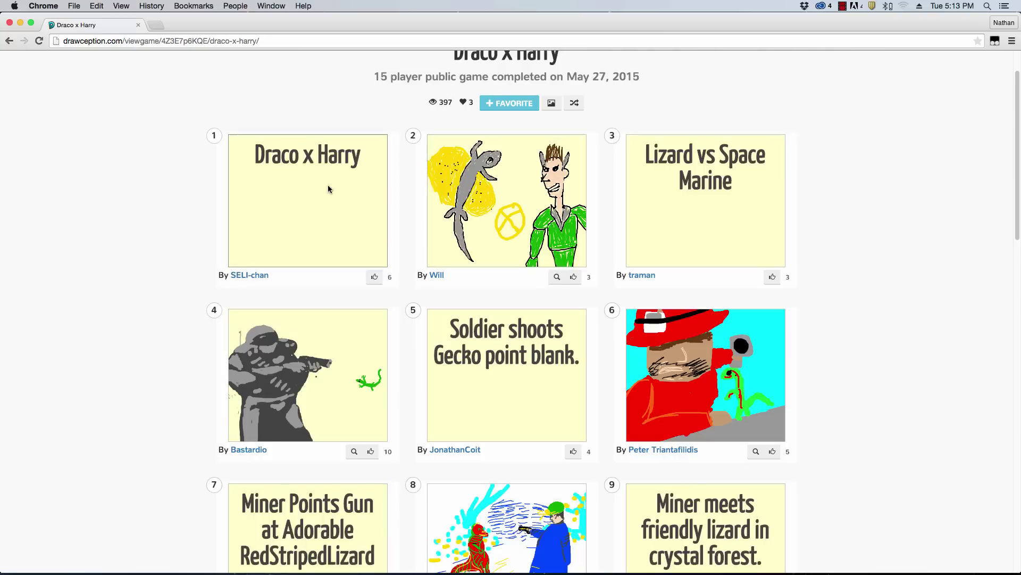
{"action": "scroll", "coordinate": [439, 189], "scroll_direction": "down", "scroll_amount": 2}
{"action": "scroll", "coordinate": [440, 189], "scroll_direction": "down", "scroll_amount": 2}
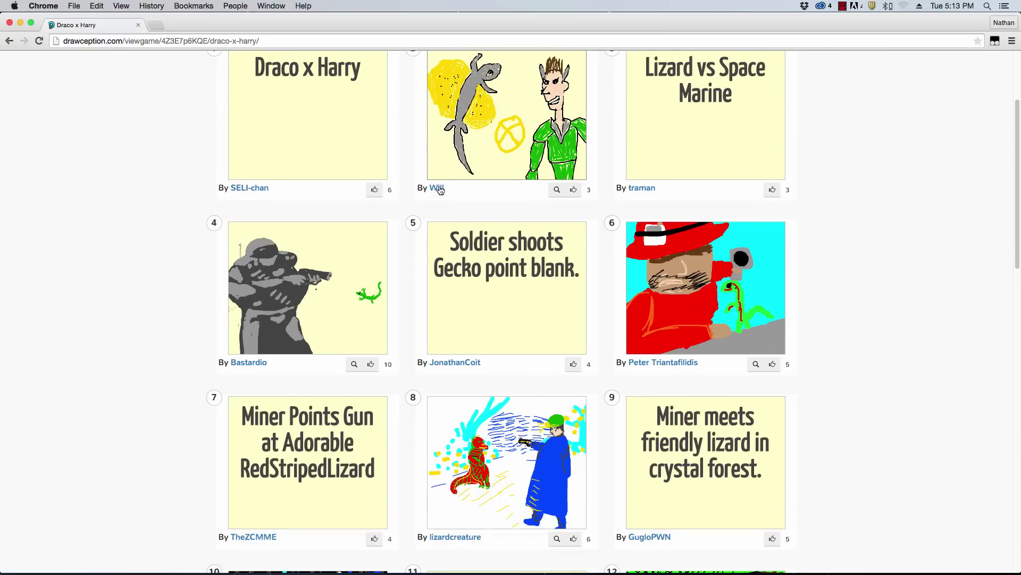
{"action": "scroll", "coordinate": [439, 189], "scroll_direction": "down", "scroll_amount": 2}
{"action": "scroll", "coordinate": [439, 190], "scroll_direction": "down", "scroll_amount": 2}
{"action": "scroll", "coordinate": [440, 190], "scroll_direction": "down", "scroll_amount": 5}
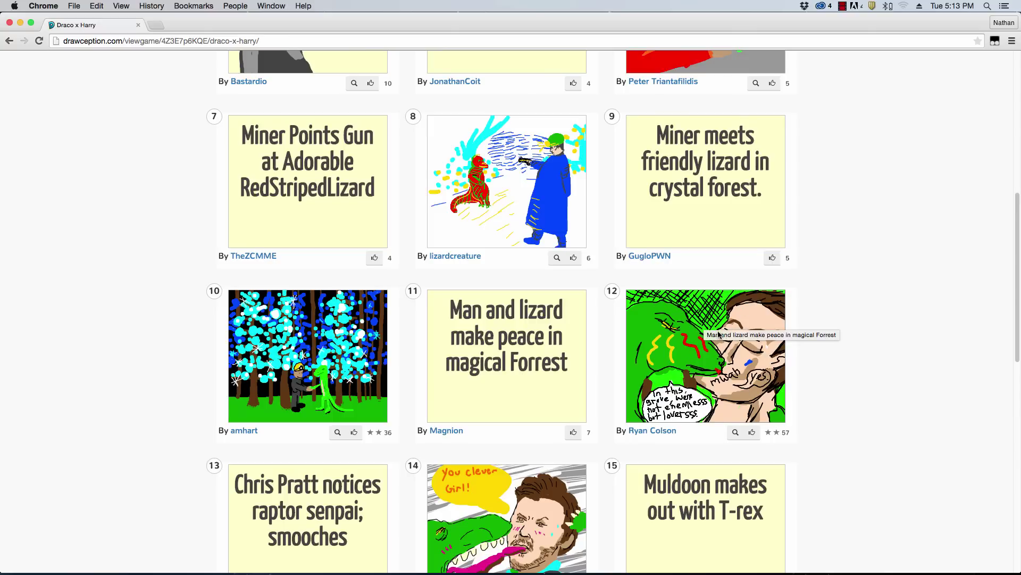
{"action": "scroll", "coordinate": [725, 331], "scroll_direction": "down", "scroll_amount": 1}
{"action": "scroll", "coordinate": [726, 331], "scroll_direction": "down", "scroll_amount": 1}
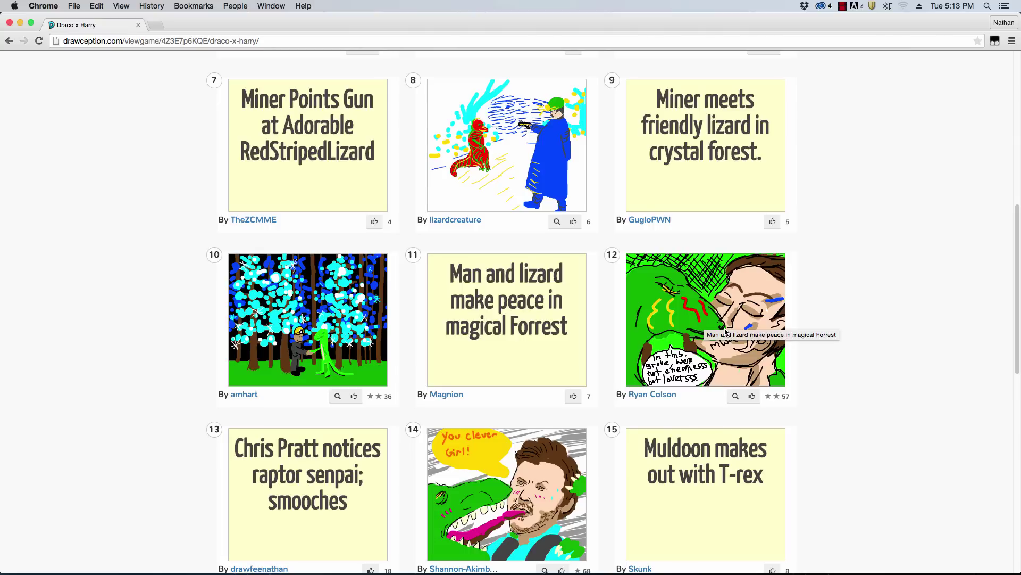
{"action": "scroll", "coordinate": [726, 331], "scroll_direction": "down", "scroll_amount": 1}
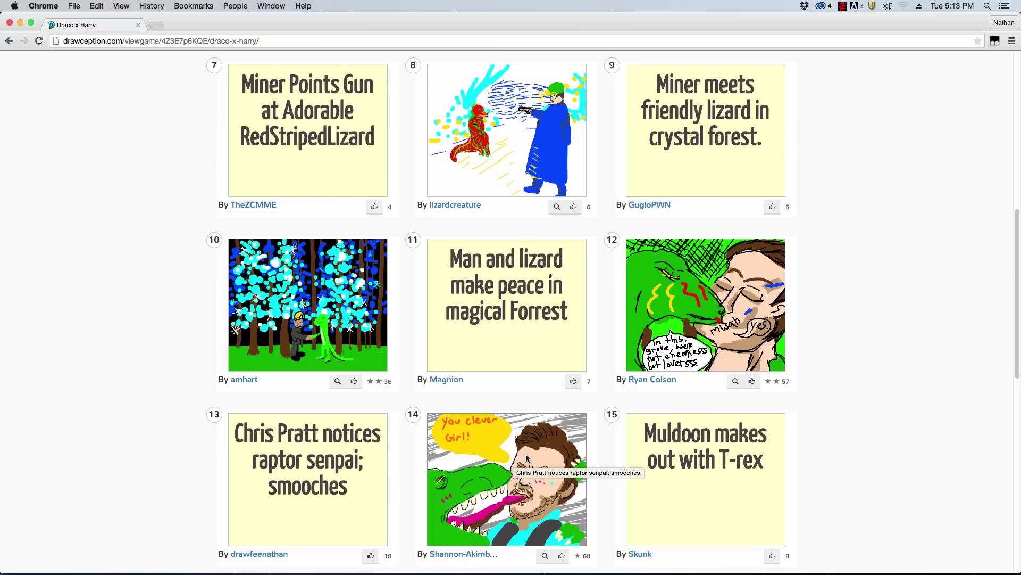
{"action": "scroll", "coordinate": [527, 457], "scroll_direction": "down", "scroll_amount": 3}
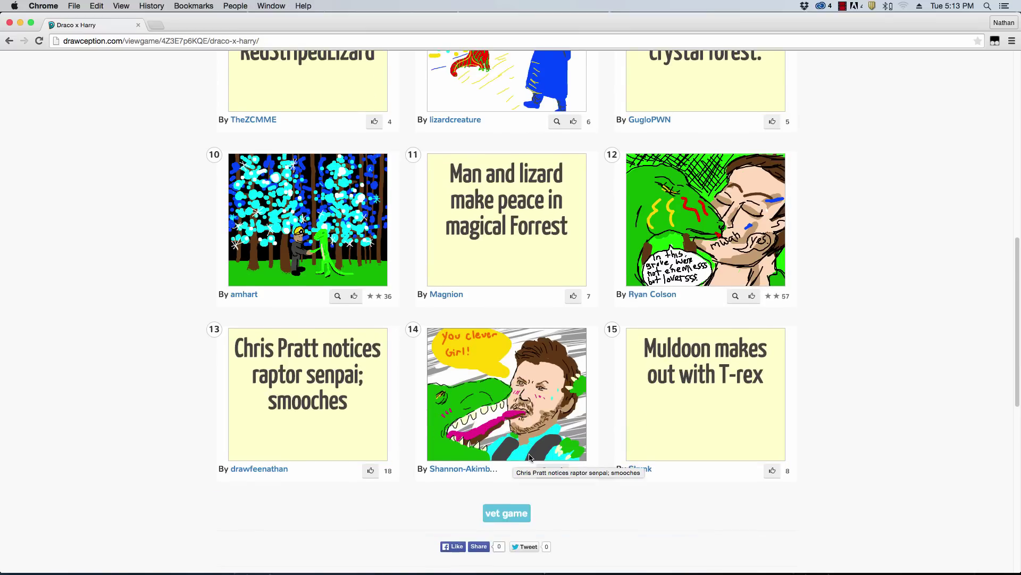
{"action": "left_click", "coordinate": [9, 41]}
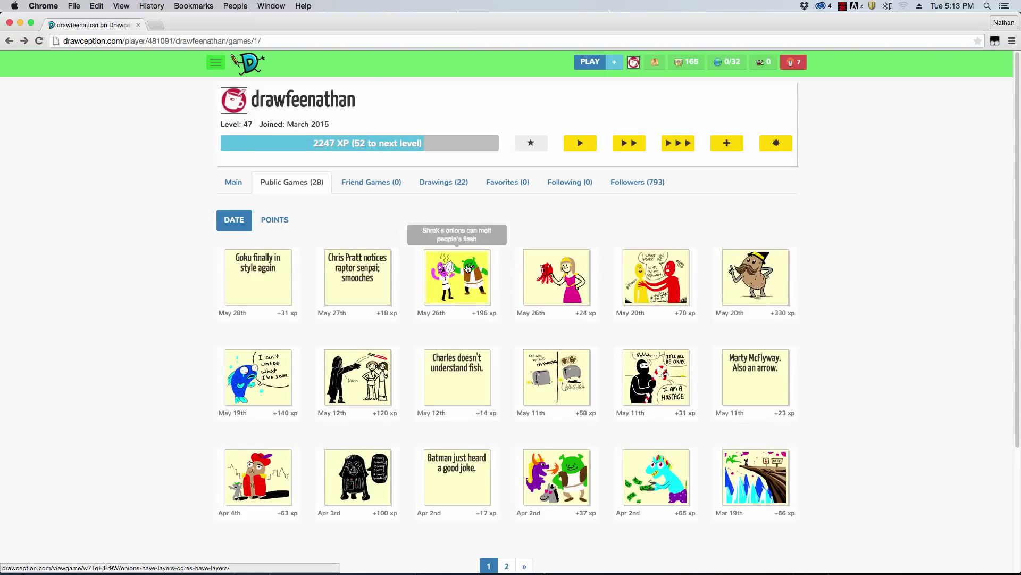
Open the 'Onions have layers, ogres have layers' game and scroll through its first panels.
{"action": "left_click", "coordinate": [467, 268]}
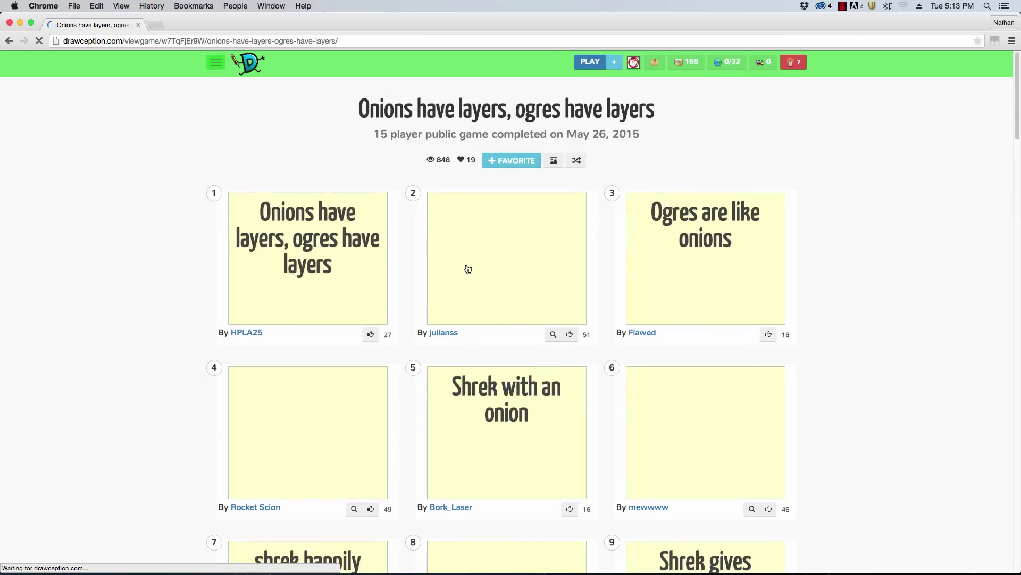
{"action": "scroll", "coordinate": [396, 164], "scroll_direction": "down", "scroll_amount": 2}
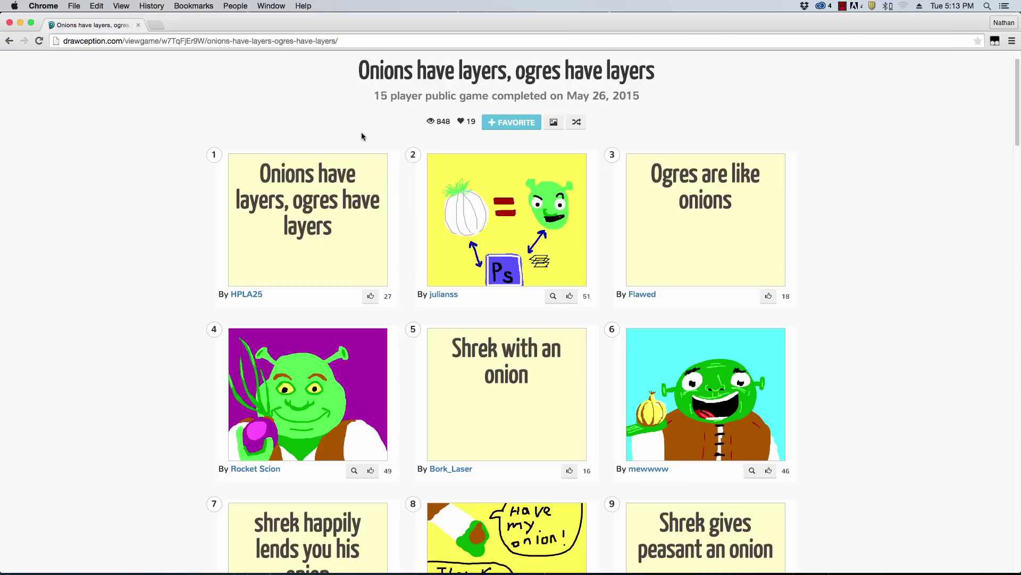
{"action": "scroll", "coordinate": [362, 133], "scroll_direction": "down", "scroll_amount": 2}
{"action": "scroll", "coordinate": [362, 133], "scroll_direction": "down", "scroll_amount": 2}
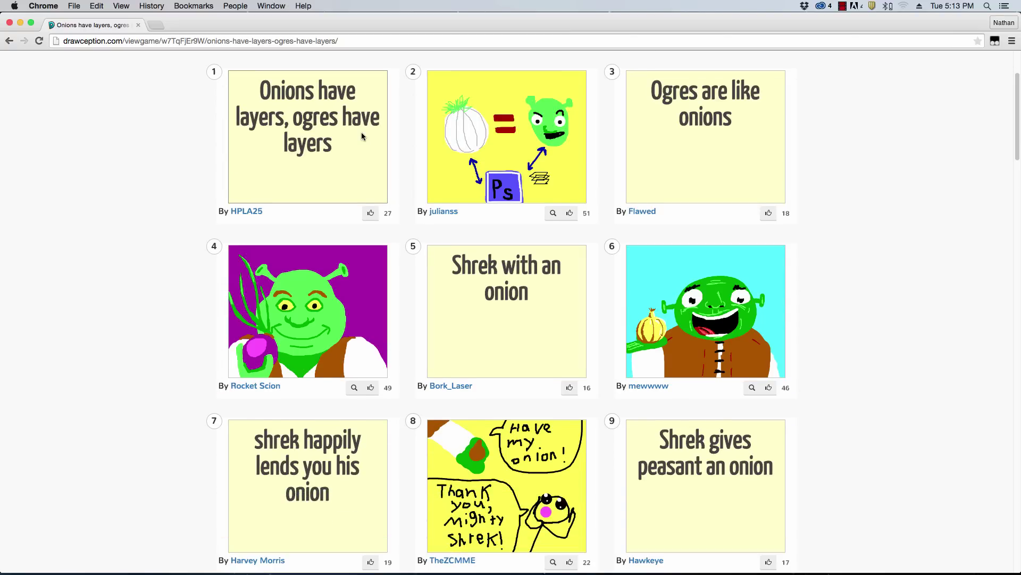
{"action": "scroll", "coordinate": [362, 137], "scroll_direction": "down", "scroll_amount": 2}
{"action": "scroll", "coordinate": [362, 137], "scroll_direction": "down", "scroll_amount": 8}
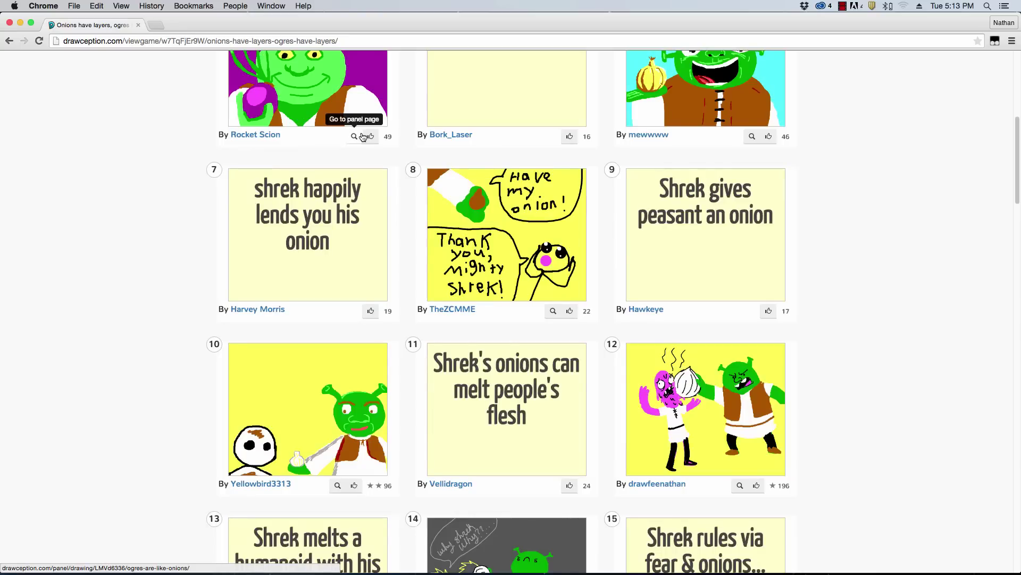
Finish browsing the ogre game's panels, jump to the top, and return to the public games list.
{"action": "scroll", "coordinate": [362, 137], "scroll_direction": "up", "scroll_amount": 4}
{"action": "scroll", "coordinate": [362, 136], "scroll_direction": "down", "scroll_amount": 2}
{"action": "scroll", "coordinate": [362, 136], "scroll_direction": "down", "scroll_amount": 2}
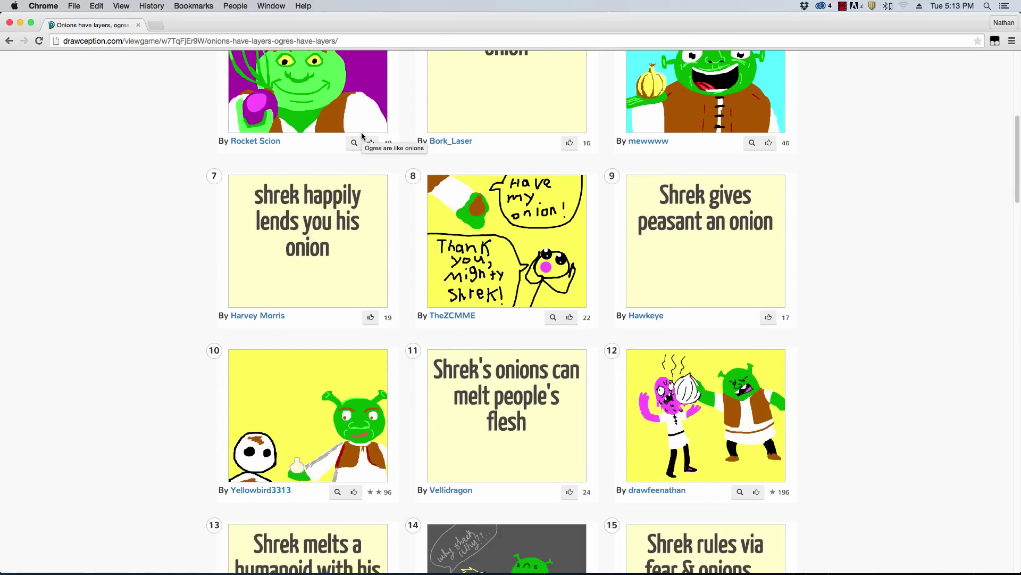
{"action": "scroll", "coordinate": [362, 134], "scroll_direction": "down", "scroll_amount": 3}
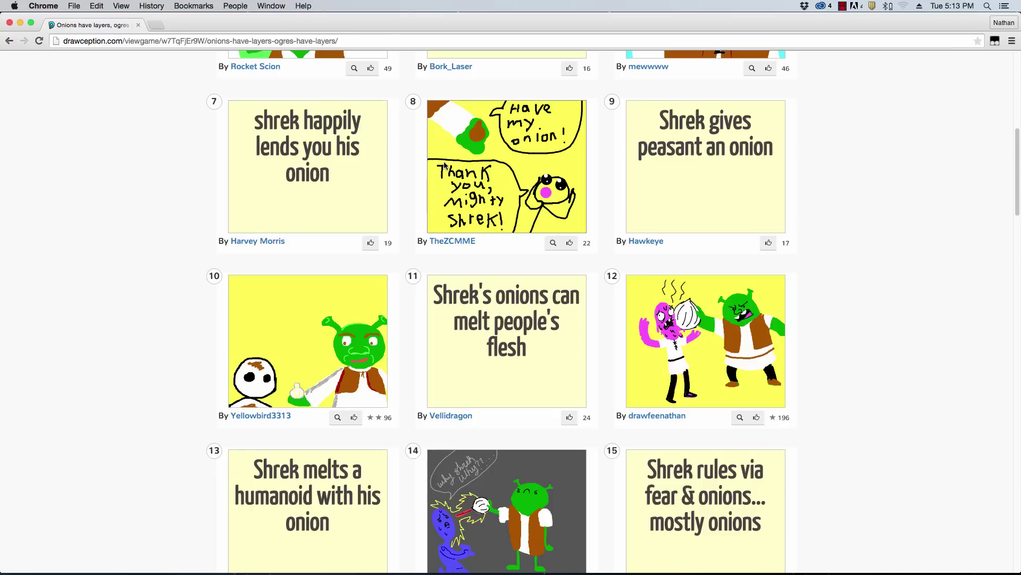
{"action": "scroll", "coordinate": [758, 309], "scroll_direction": "down", "scroll_amount": 3}
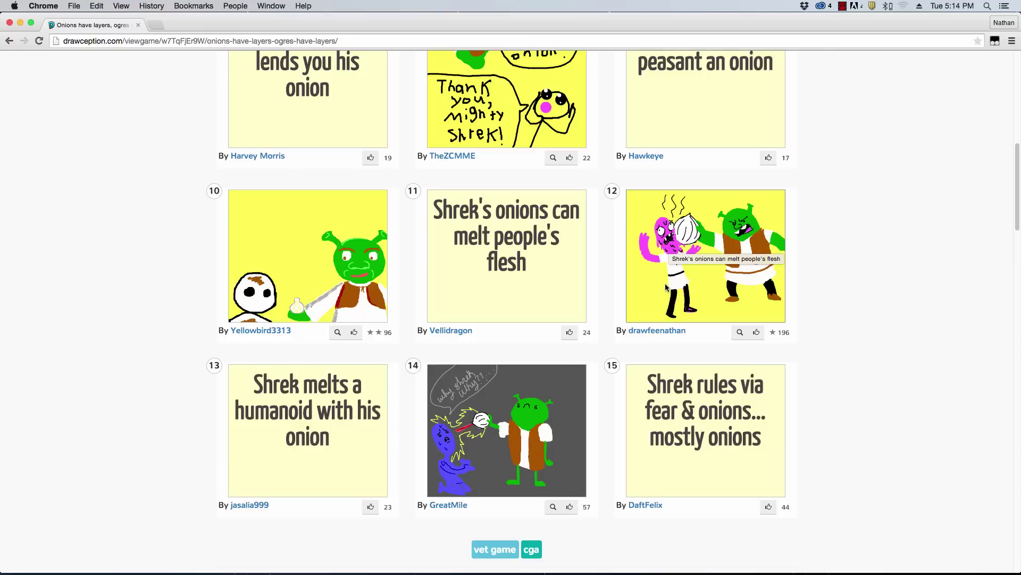
{"action": "mouse_move", "coordinate": [467, 399]}
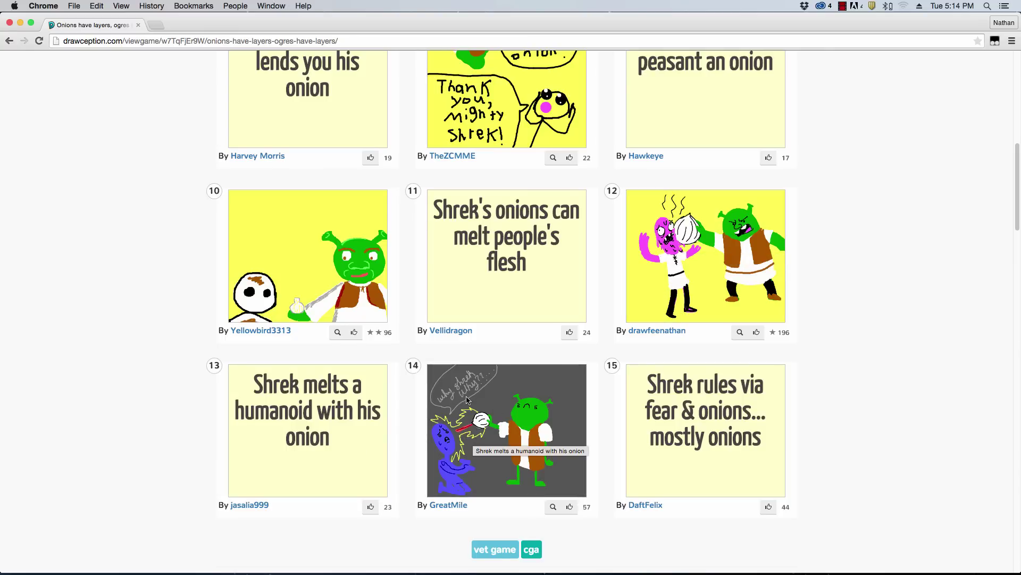
{"action": "scroll", "coordinate": [467, 399], "scroll_direction": "down", "scroll_amount": 1}
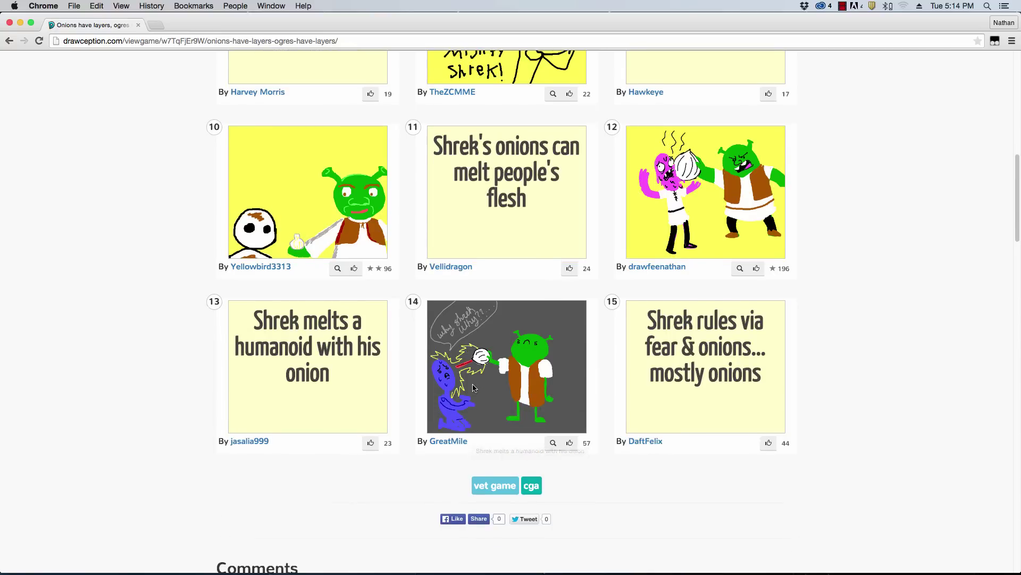
{"action": "key", "text": "Home"}
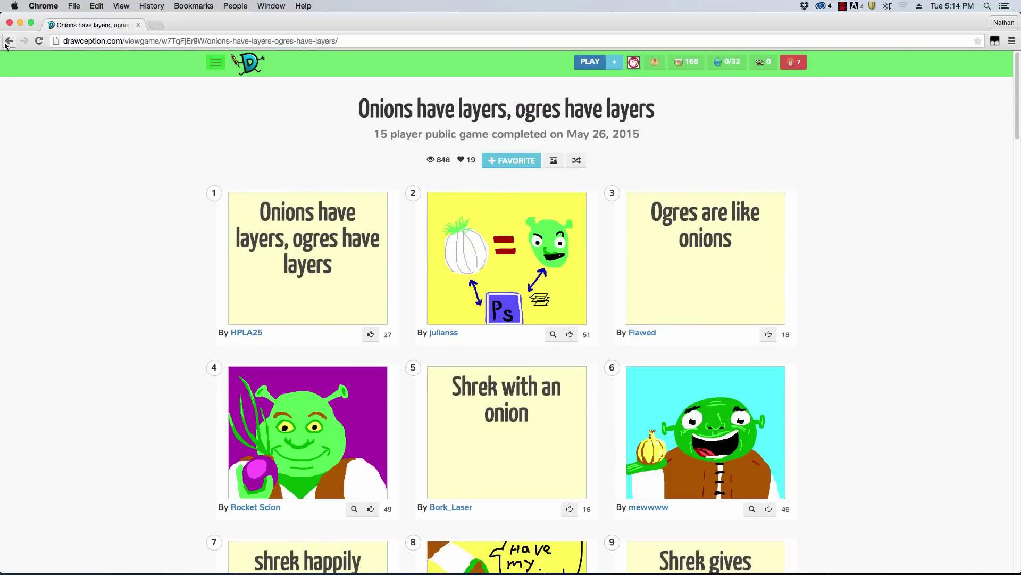
{"action": "left_click", "coordinate": [9, 41]}
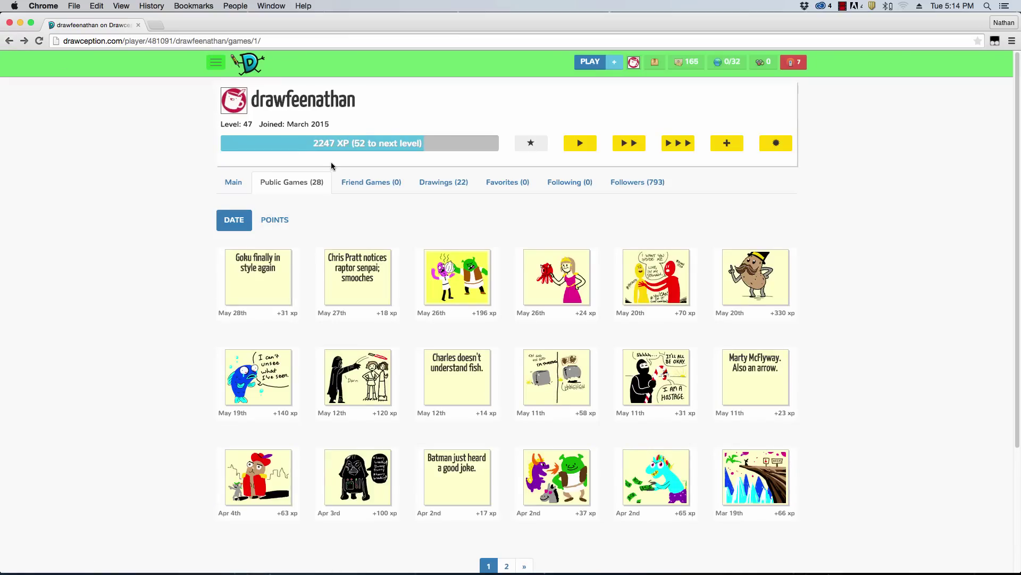
Open the May 26th octopus game, 'Draw link from legend of zelda: windwaker'.
{"action": "left_click", "coordinate": [565, 291]}
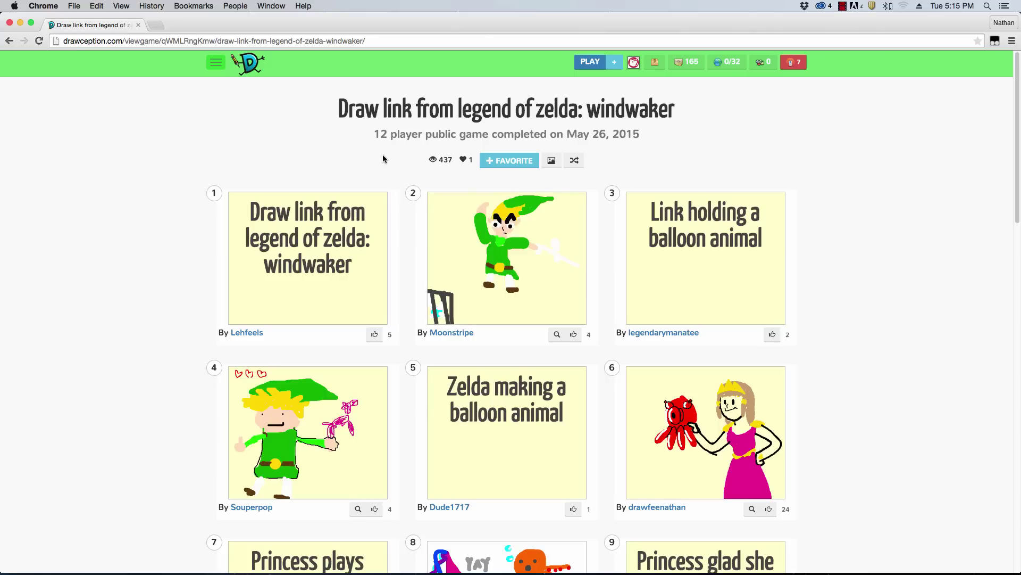
{"action": "scroll", "coordinate": [383, 159], "scroll_direction": "down", "scroll_amount": 1}
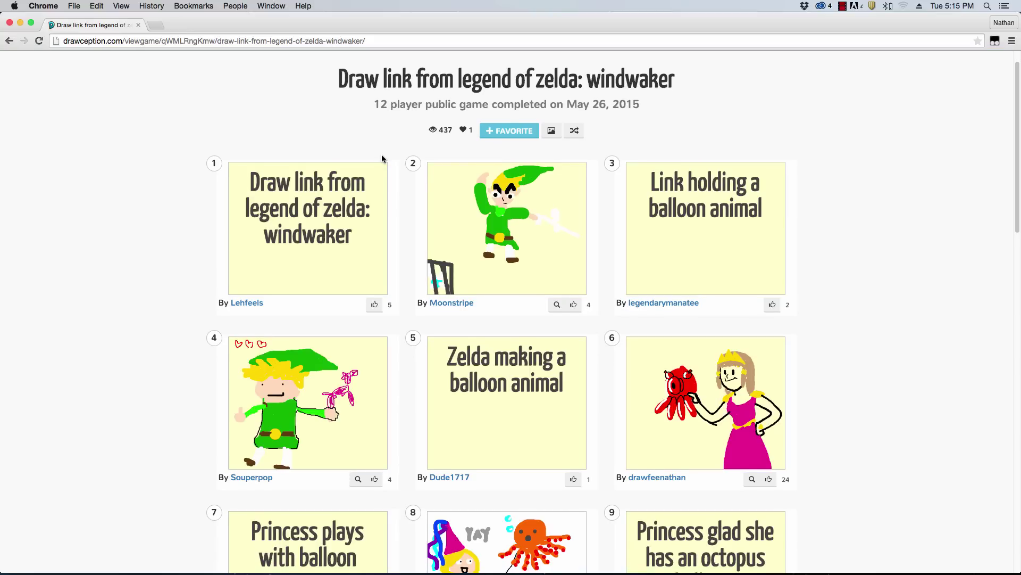
{"action": "scroll", "coordinate": [381, 158], "scroll_direction": "down", "scroll_amount": 3}
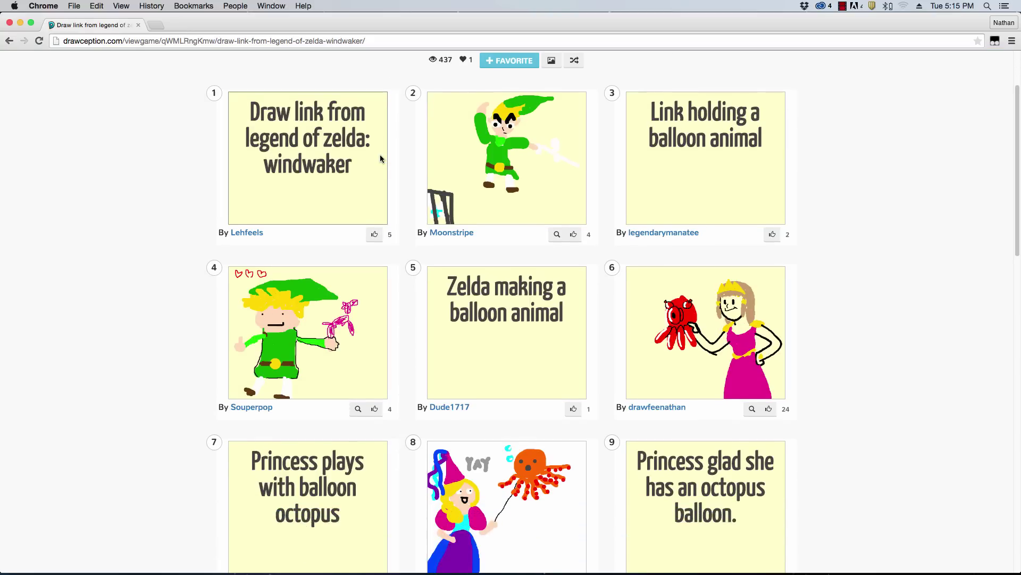
{"action": "scroll", "coordinate": [381, 158], "scroll_direction": "up", "scroll_amount": 2}
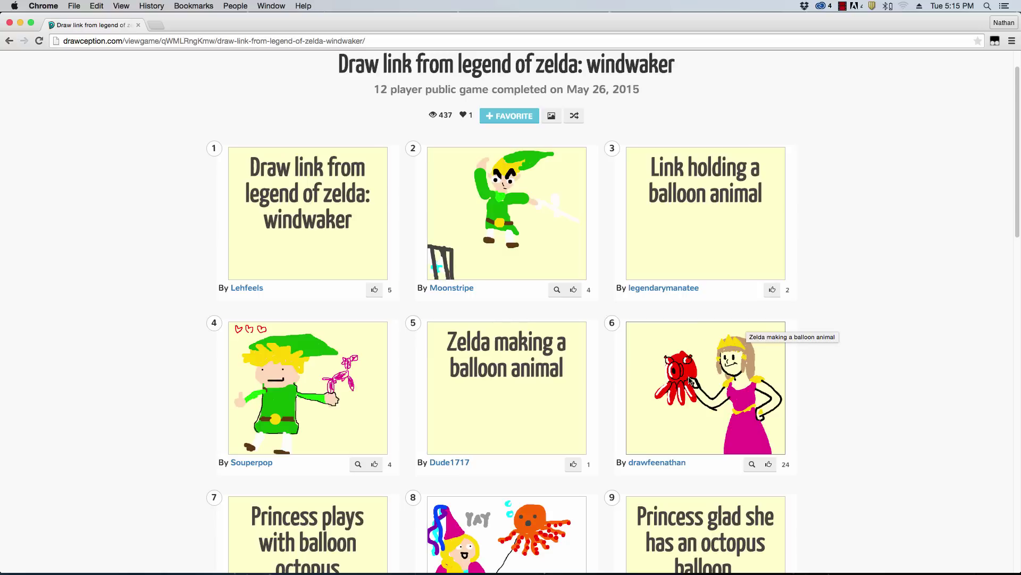
{"action": "scroll", "coordinate": [678, 377], "scroll_direction": "down", "scroll_amount": 2}
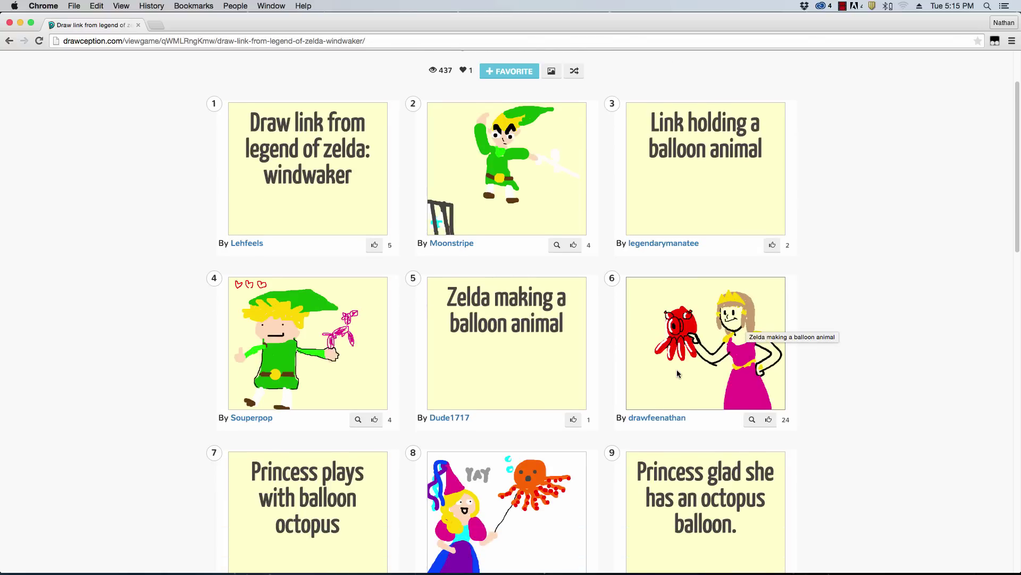
{"action": "scroll", "coordinate": [679, 378], "scroll_direction": "down", "scroll_amount": 1}
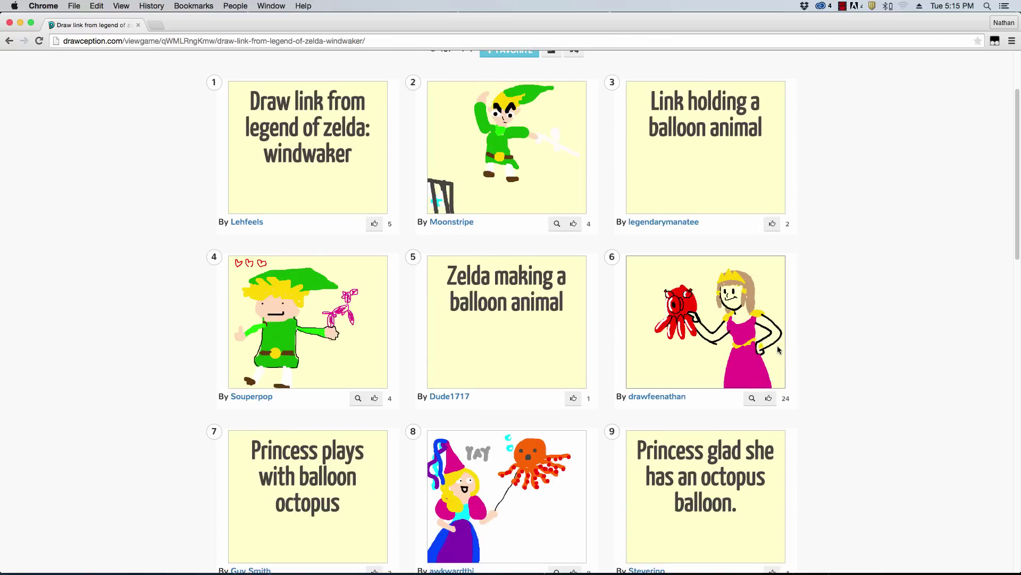
{"action": "scroll", "coordinate": [779, 350], "scroll_direction": "down", "scroll_amount": 1}
{"action": "scroll", "coordinate": [778, 350], "scroll_direction": "down", "scroll_amount": 3}
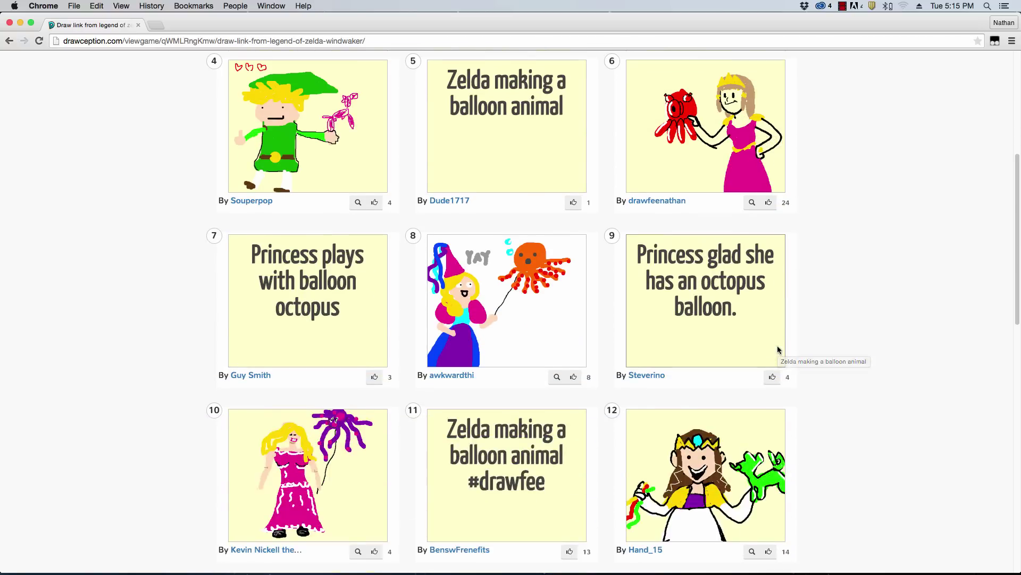
{"action": "scroll", "coordinate": [777, 350], "scroll_direction": "down", "scroll_amount": 1}
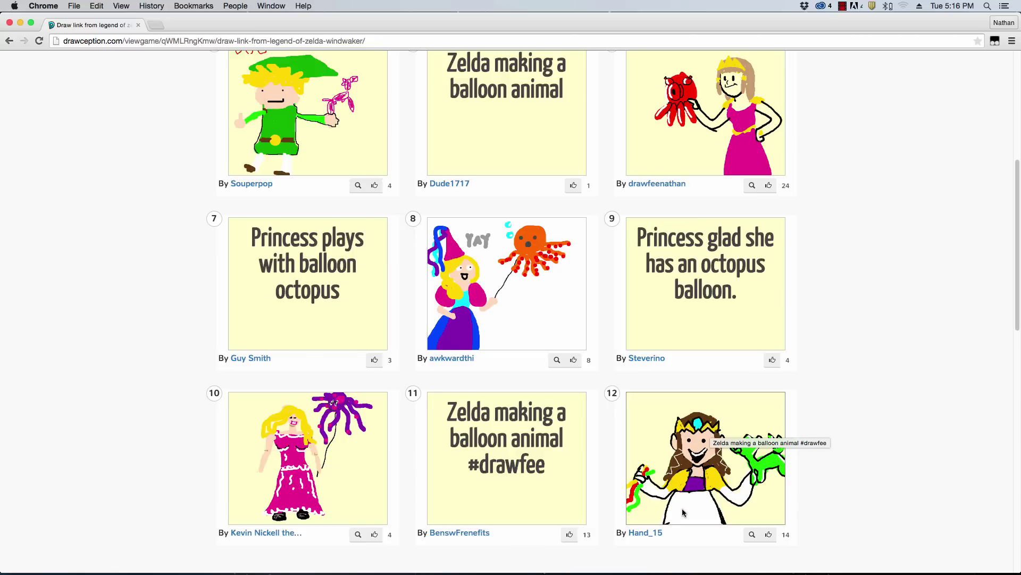
{"action": "scroll", "coordinate": [675, 451], "scroll_direction": "down", "scroll_amount": 5}
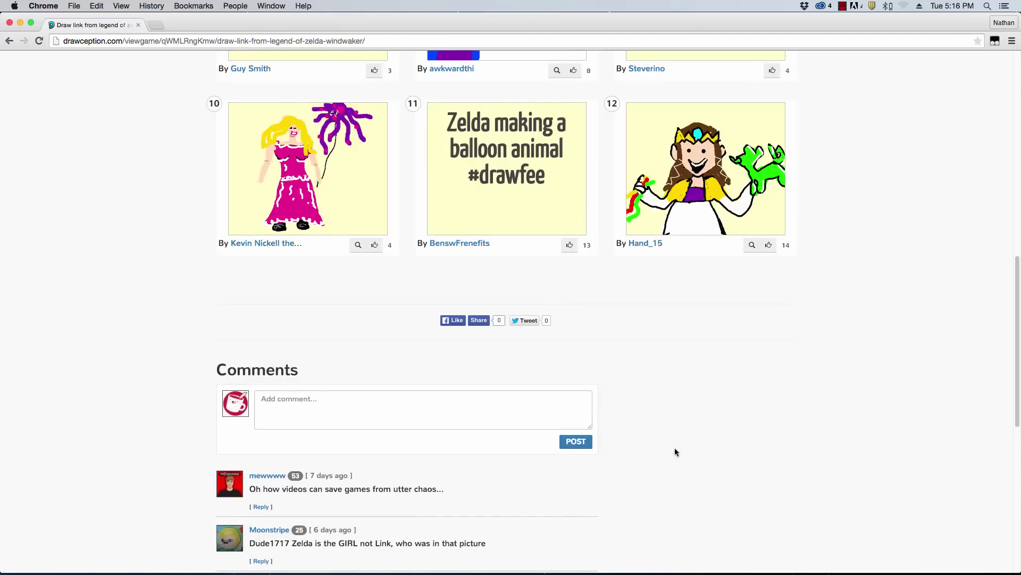
{"action": "scroll", "coordinate": [675, 451], "scroll_direction": "up", "scroll_amount": 3}
{"action": "scroll", "coordinate": [675, 451], "scroll_direction": "up", "scroll_amount": 4}
{"action": "scroll", "coordinate": [674, 452], "scroll_direction": "up", "scroll_amount": 4}
{"action": "scroll", "coordinate": [674, 448], "scroll_direction": "down", "scroll_amount": 4}
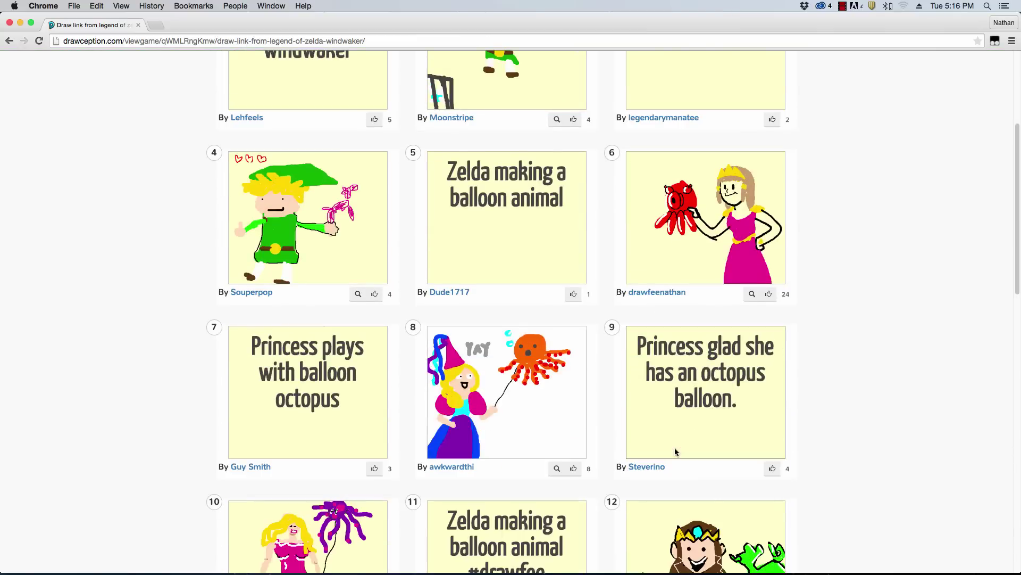
{"action": "scroll", "coordinate": [675, 448], "scroll_direction": "down", "scroll_amount": 2}
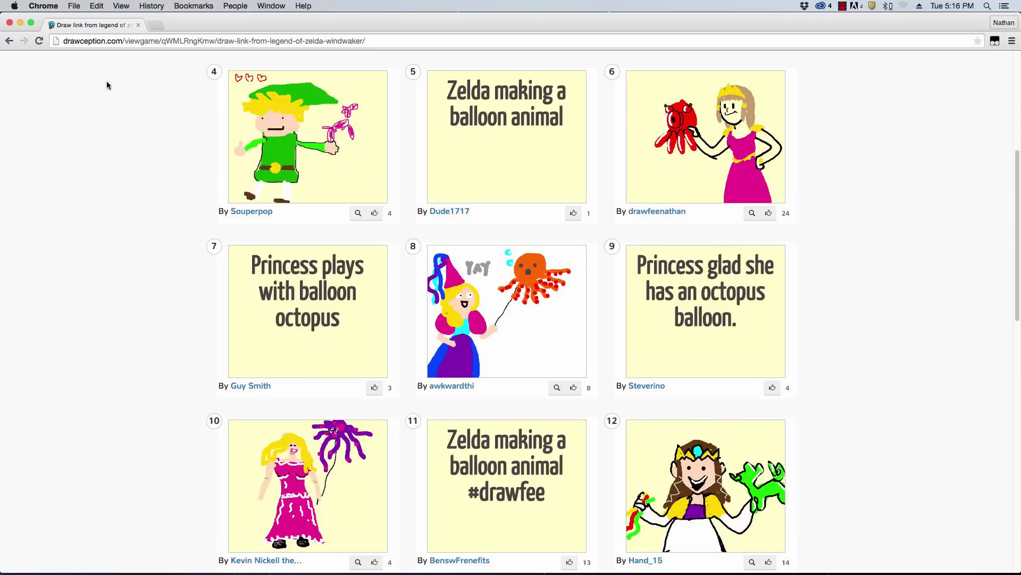
Create a public 15-player Draw First game using the GameBoy Theme.
{"action": "left_click", "coordinate": [9, 41]}
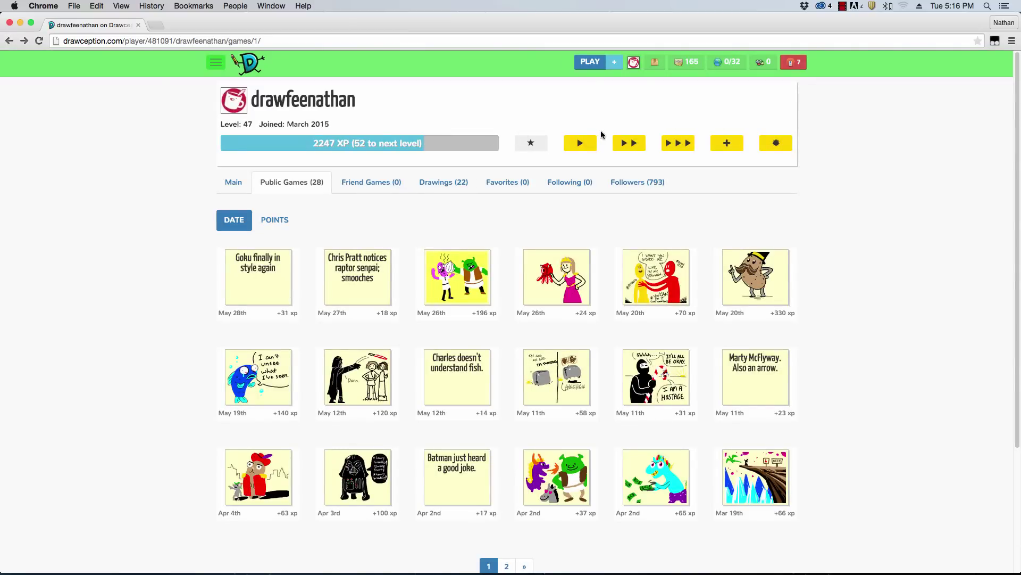
{"action": "left_click", "coordinate": [614, 62]}
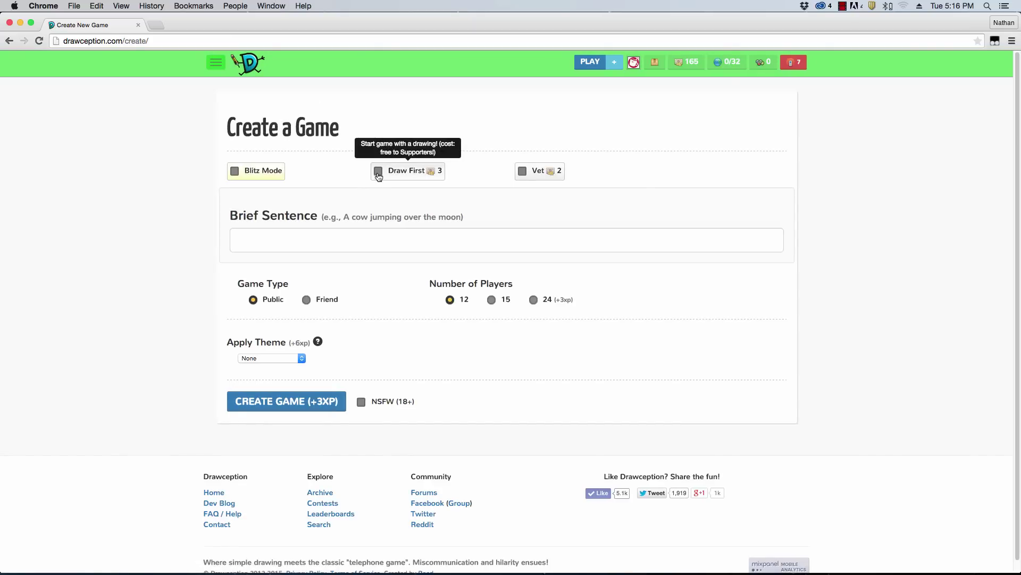
{"action": "left_click", "coordinate": [378, 171]}
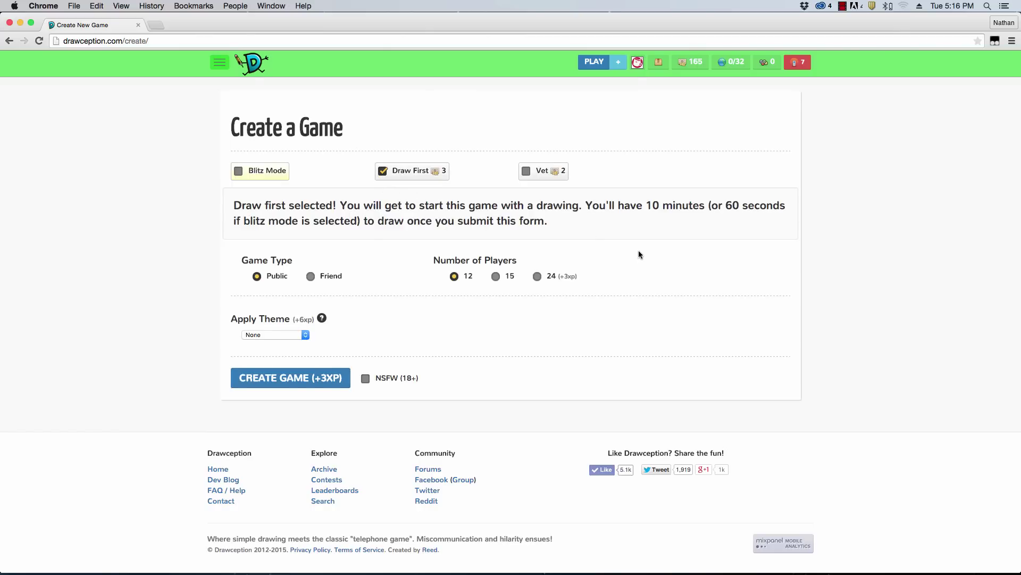
{"action": "left_click", "coordinate": [497, 276]}
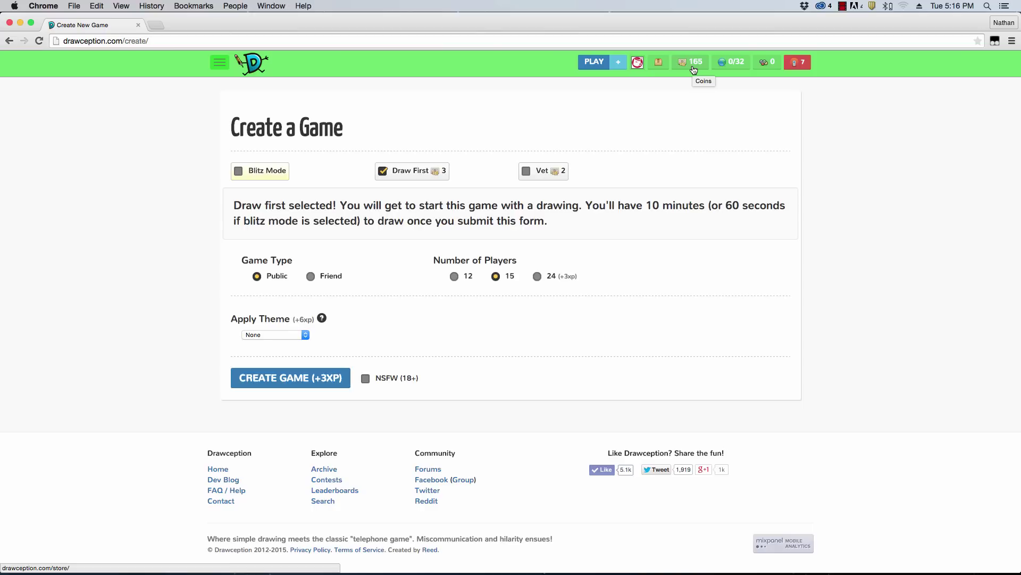
{"action": "left_click", "coordinate": [303, 336]}
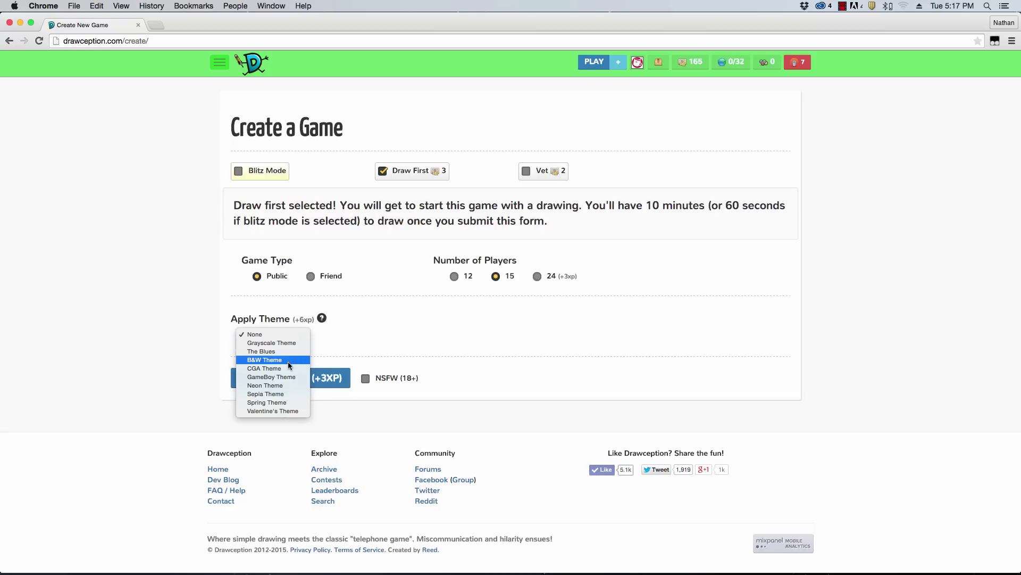
{"action": "left_click", "coordinate": [293, 379]}
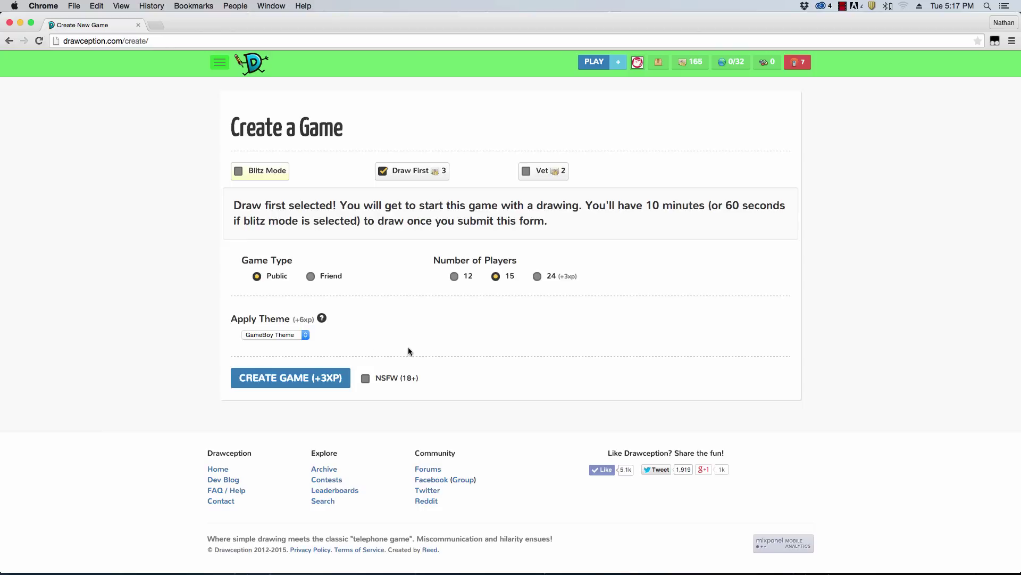
{"action": "left_click", "coordinate": [317, 381]}
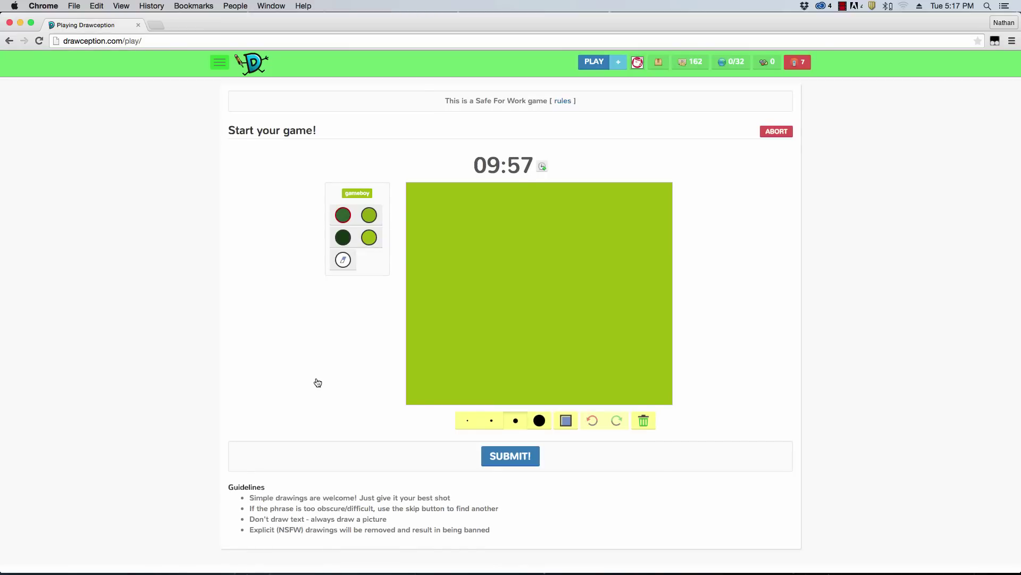
Select the darkest green and look over the background colour options and brush sizes.
{"action": "left_click", "coordinate": [343, 238]}
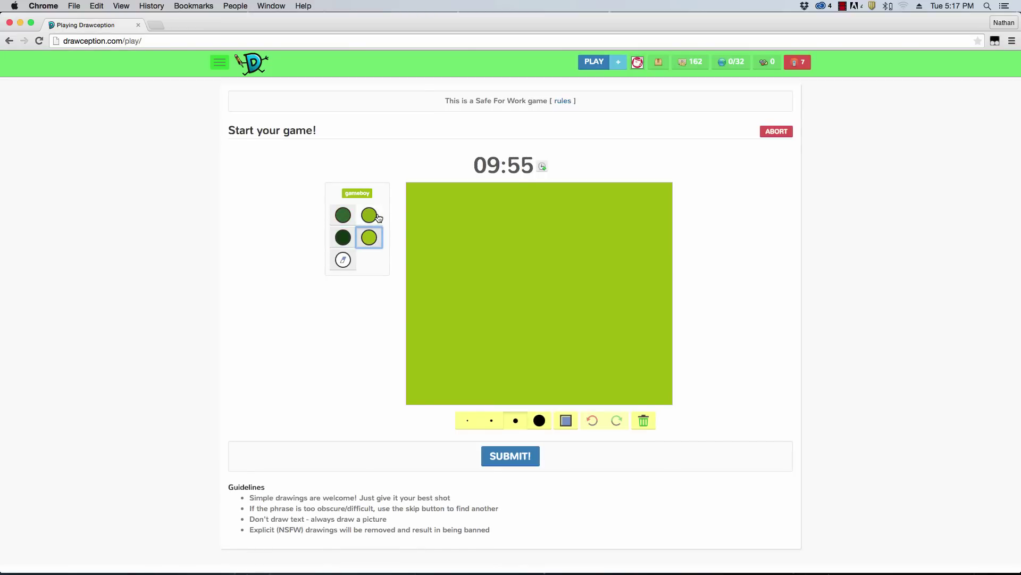
{"action": "left_click", "coordinate": [369, 237]}
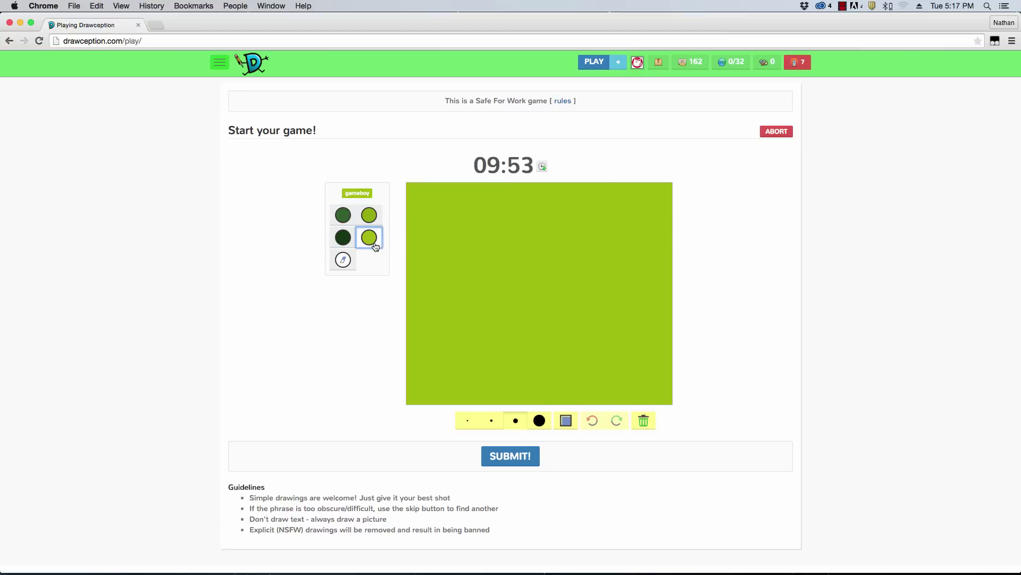
{"action": "left_click", "coordinate": [343, 238]}
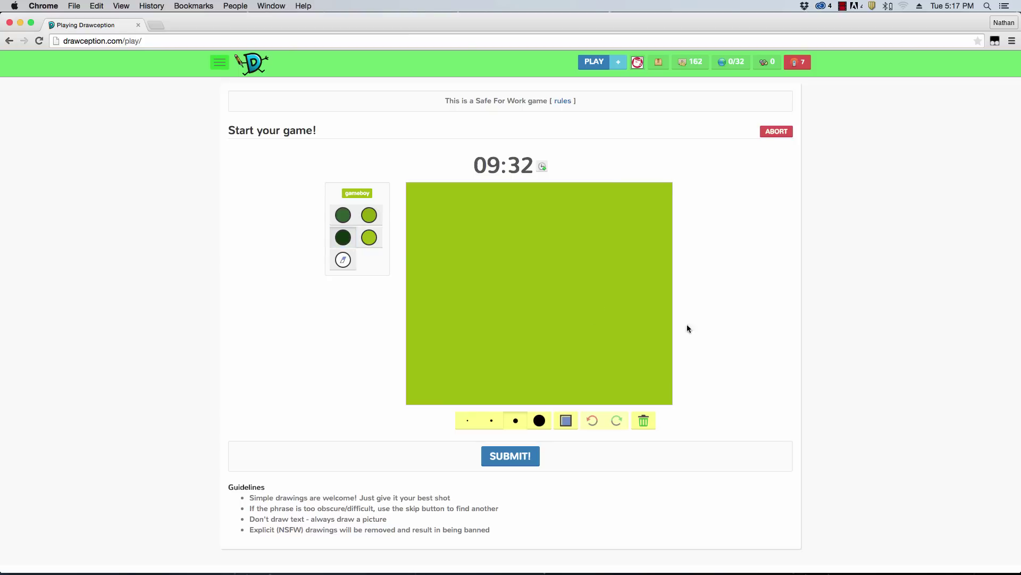
{"action": "left_click", "coordinate": [567, 425]}
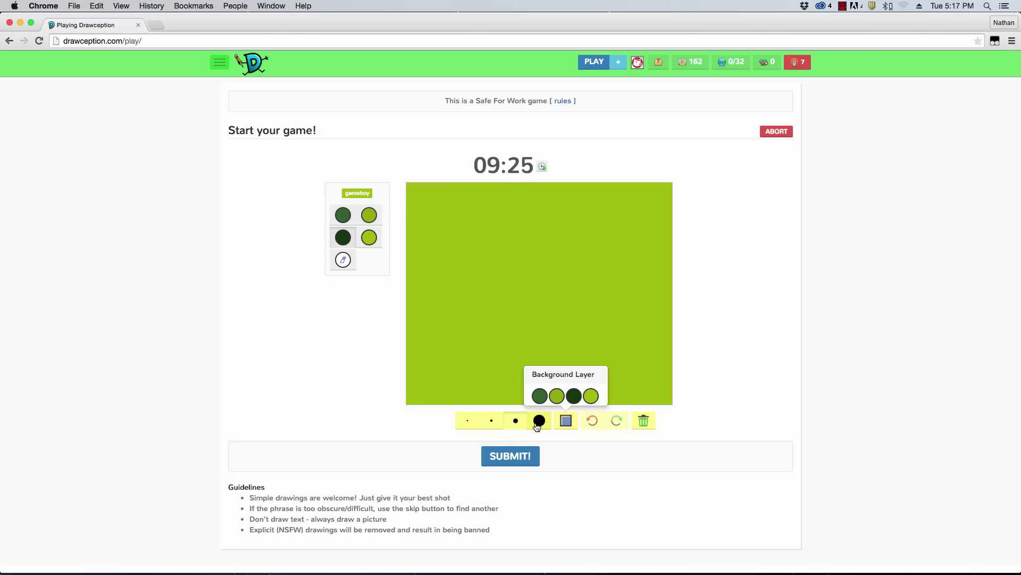
{"action": "left_click", "coordinate": [539, 421]}
{"action": "left_click", "coordinate": [566, 424]}
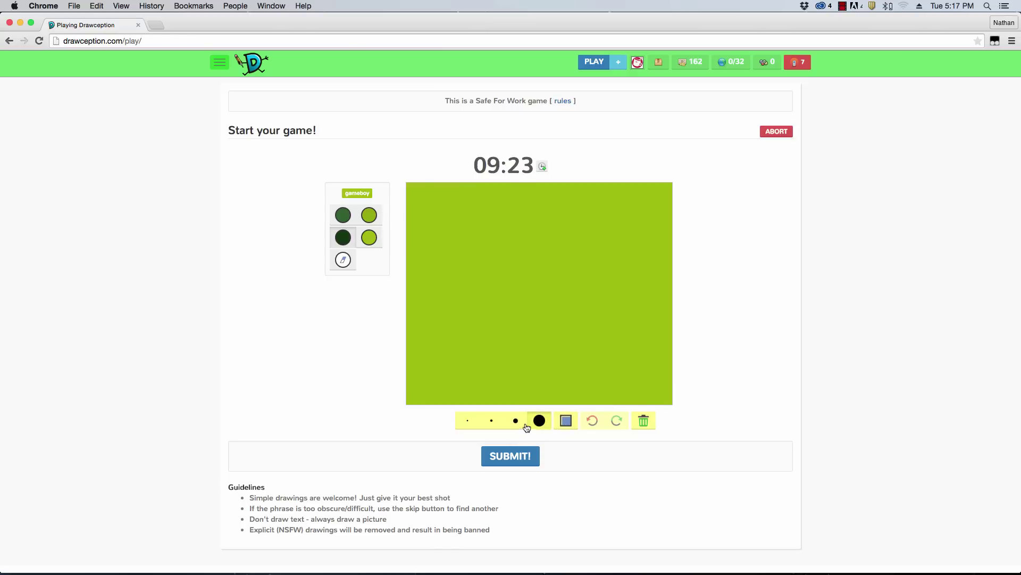
{"action": "left_click", "coordinate": [516, 420]}
Draw a test curve, undo it, and switch to the small brush.
{"action": "left_click_drag", "start_coordinate": [528, 307], "coordinate": [564, 275]}
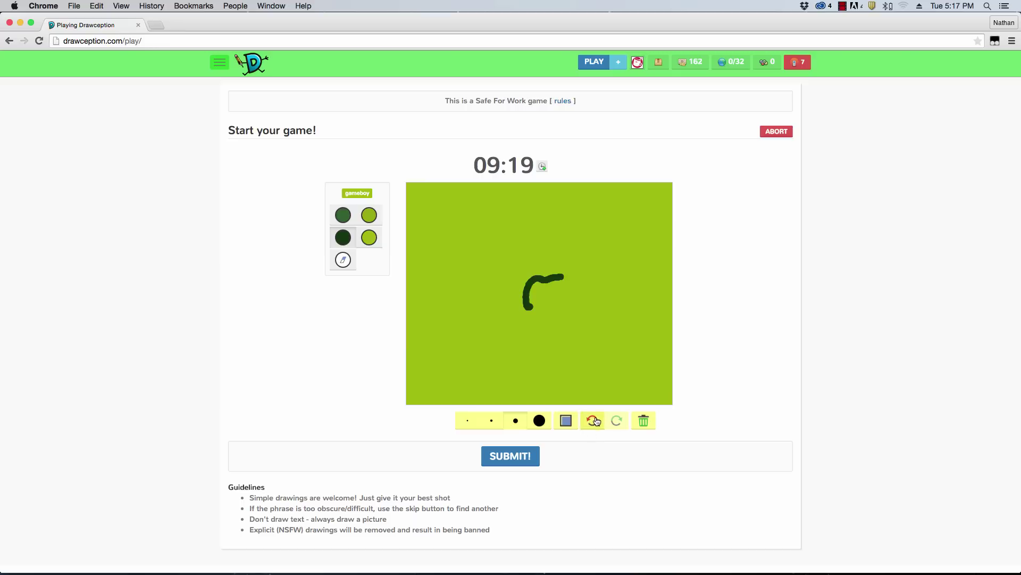
{"action": "left_click", "coordinate": [595, 421]}
{"action": "left_click", "coordinate": [490, 423]}
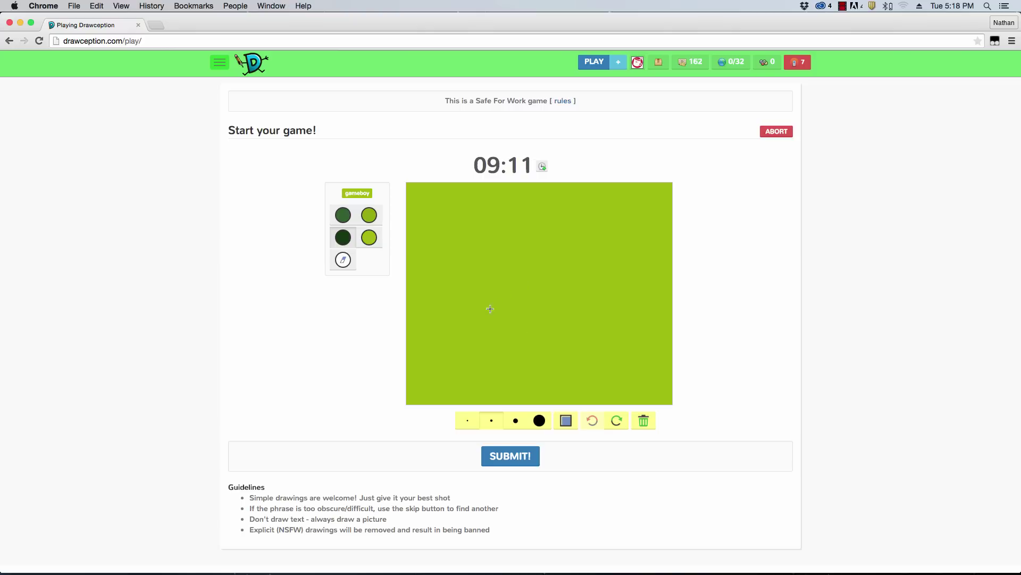
Draw the round head and the raised arm ending in a curled fist.
{"action": "left_click_drag", "start_coordinate": [528, 345], "coordinate": [522, 347]}
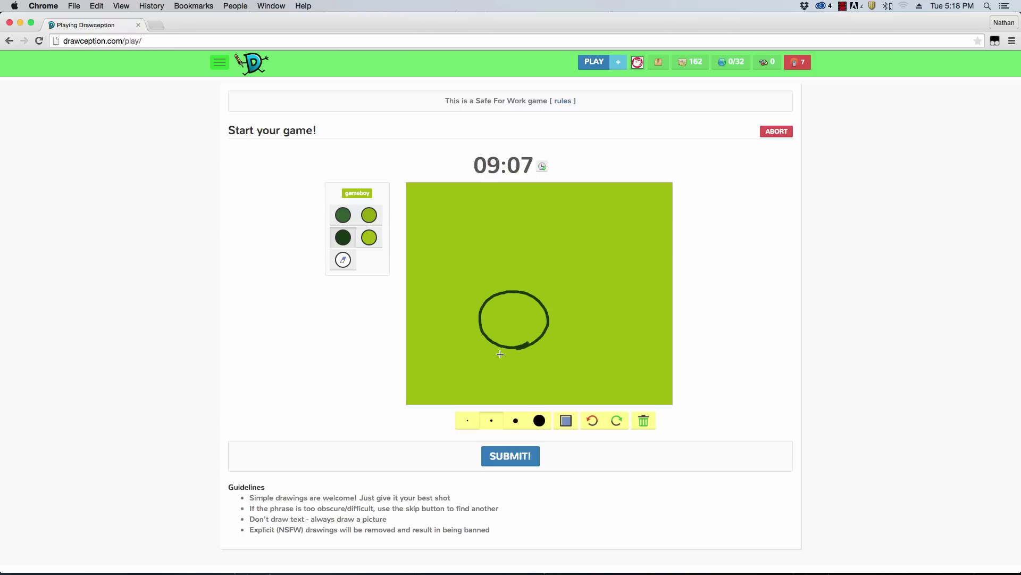
{"action": "left_click_drag", "start_coordinate": [548, 318], "coordinate": [562, 301]}
{"action": "left_click_drag", "start_coordinate": [565, 301], "coordinate": [526, 393]}
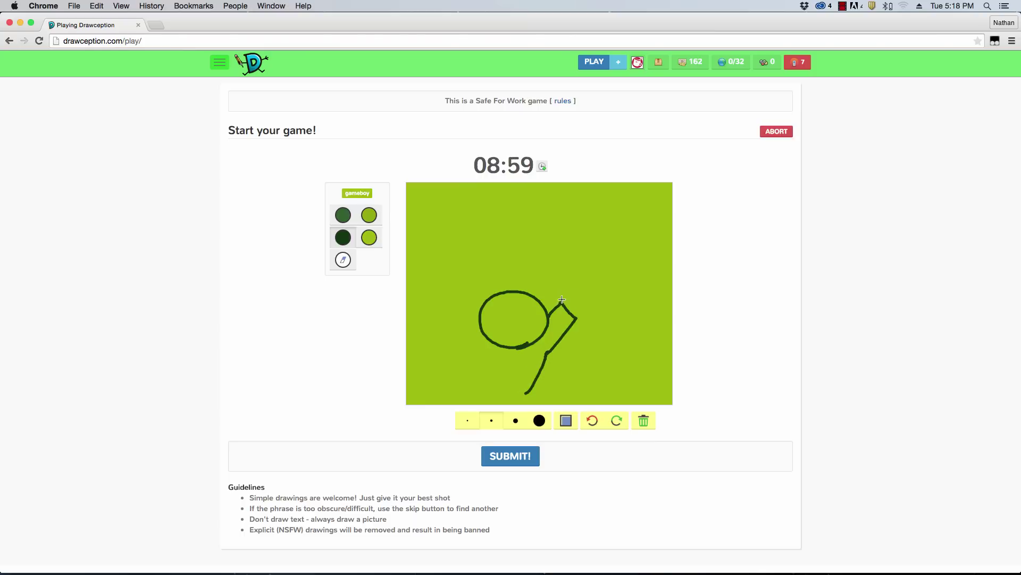
{"action": "mouse_move", "coordinate": [562, 299]}
{"action": "left_mouse_down"}
{"action": "mouse_move", "coordinate": [578, 286]}
{"action": "mouse_move", "coordinate": [579, 314]}
{"action": "mouse_move", "coordinate": [590, 304]}
{"action": "left_mouse_up"}
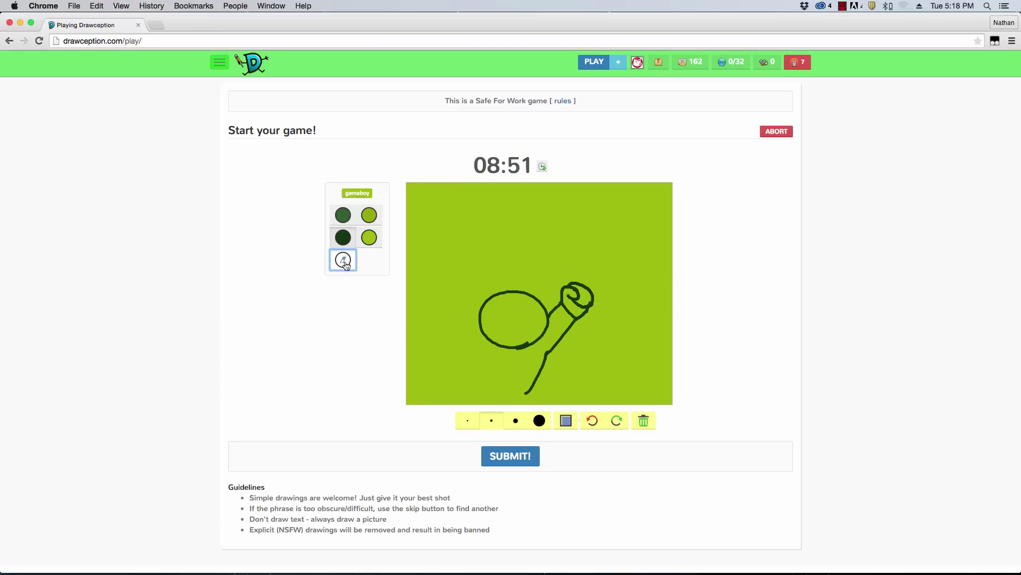
{"action": "left_click_drag", "start_coordinate": [546, 351], "coordinate": [525, 394]}
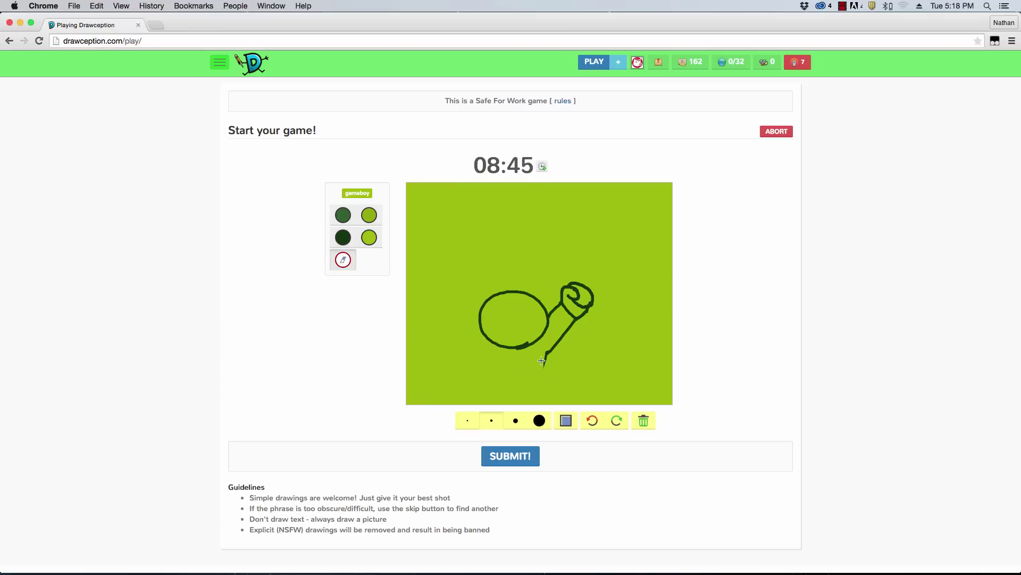
{"action": "left_click", "coordinate": [343, 237]}
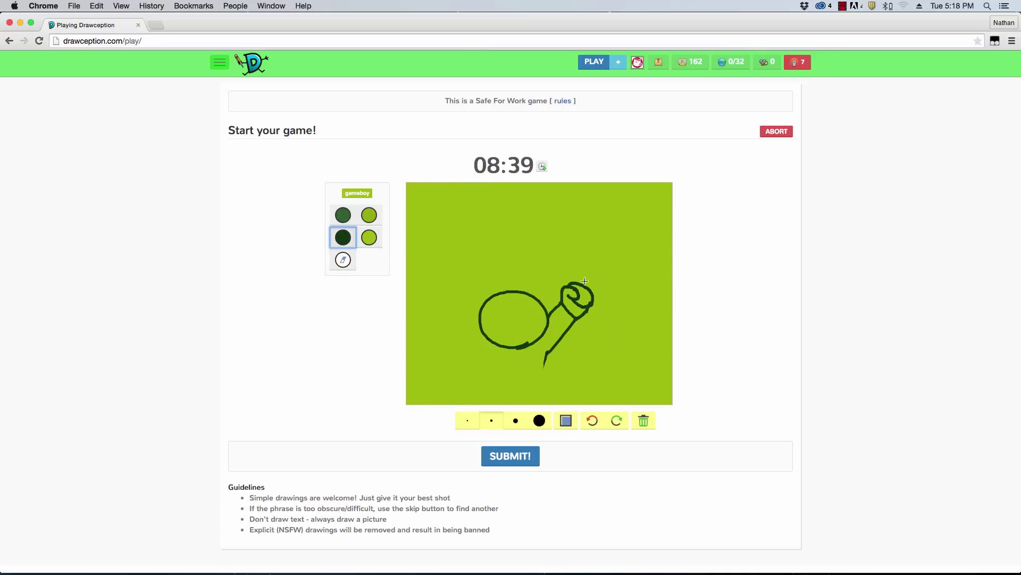
Draw the right torso line down from the arm, redoing it until it fits.
{"action": "left_click_drag", "start_coordinate": [544, 360], "coordinate": [544, 393]}
{"action": "left_click", "coordinate": [592, 421]}
{"action": "left_click_drag", "start_coordinate": [545, 353], "coordinate": [548, 404]}
{"action": "left_click", "coordinate": [592, 420]}
{"action": "left_click_drag", "start_coordinate": [545, 363], "coordinate": [548, 397]}
{"action": "left_click_drag", "start_coordinate": [483, 364], "coordinate": [486, 395]}
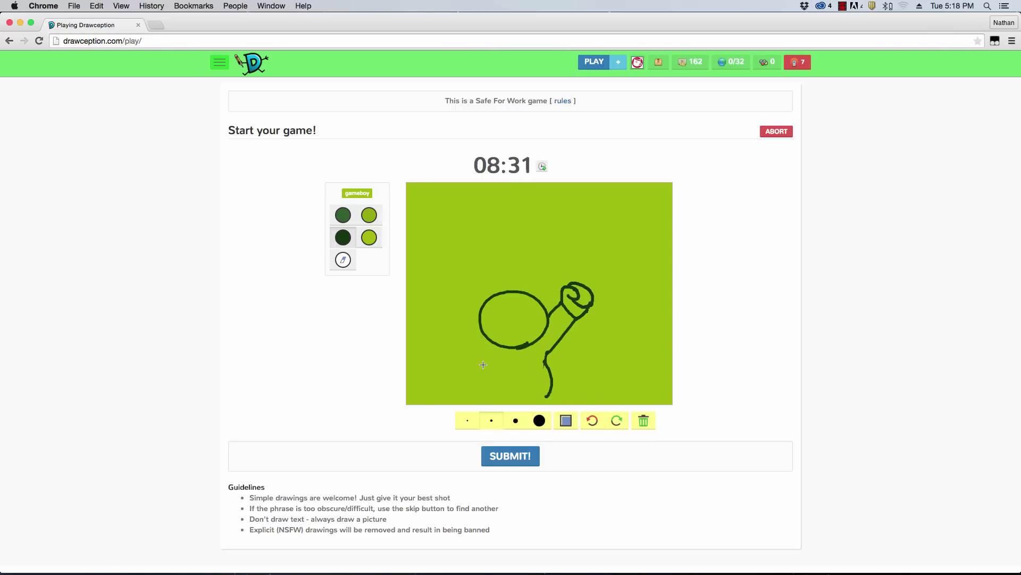
{"action": "left_click", "coordinate": [592, 421]}
Add a short stroke at the torso's base and remove the rejected left body stroke.
{"action": "left_click_drag", "start_coordinate": [548, 394], "coordinate": [564, 398]}
{"action": "mouse_move", "coordinate": [470, 402]}
{"action": "left_mouse_down"}
{"action": "mouse_move", "coordinate": [485, 345]}
{"action": "mouse_move", "coordinate": [449, 359]}
{"action": "mouse_move", "coordinate": [467, 368]}
{"action": "left_mouse_up"}
{"action": "left_click", "coordinate": [592, 420]}
{"action": "left_click", "coordinate": [592, 420]}
{"action": "key", "text": "ctrl+z"}
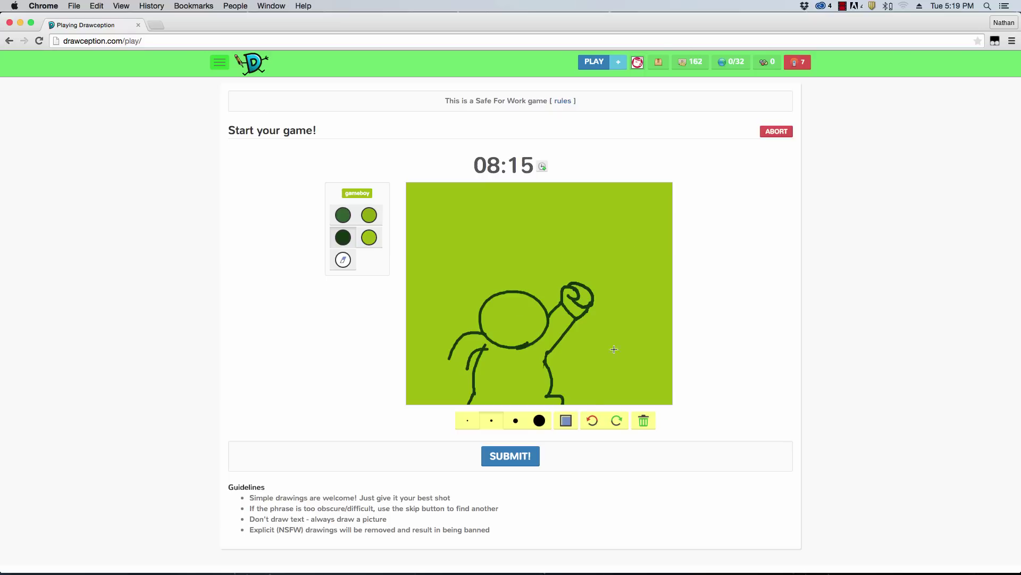
Erase stray stroke tips and draw the lowered left fist with a smaller brush.
{"action": "left_click", "coordinate": [343, 260]}
{"action": "left_click_drag", "start_coordinate": [487, 344], "coordinate": [482, 349]}
{"action": "left_click", "coordinate": [515, 420]}
{"action": "left_click_drag", "start_coordinate": [448, 359], "coordinate": [446, 361]}
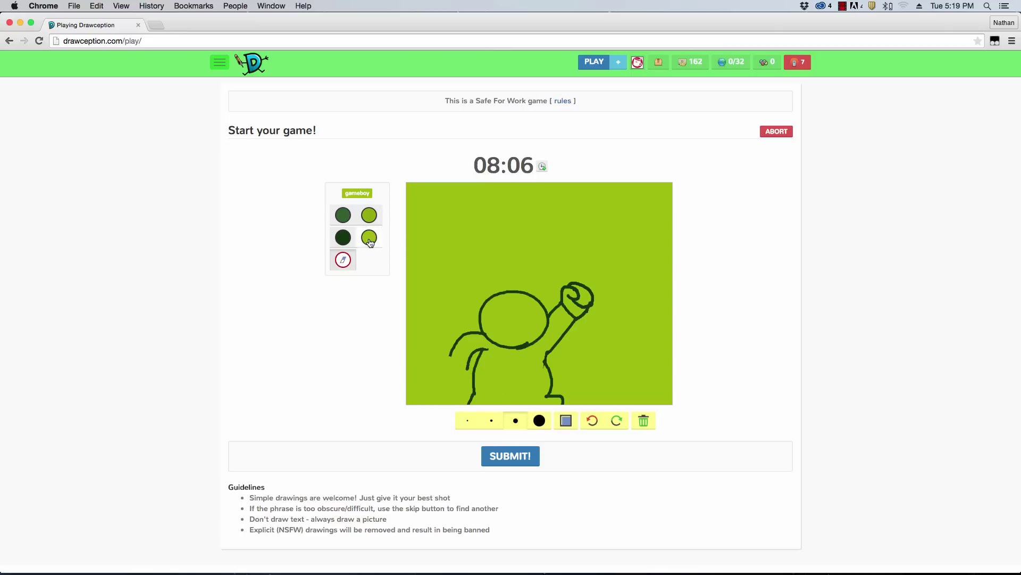
{"action": "left_click", "coordinate": [343, 238]}
{"action": "left_click_drag", "start_coordinate": [450, 355], "coordinate": [448, 378]}
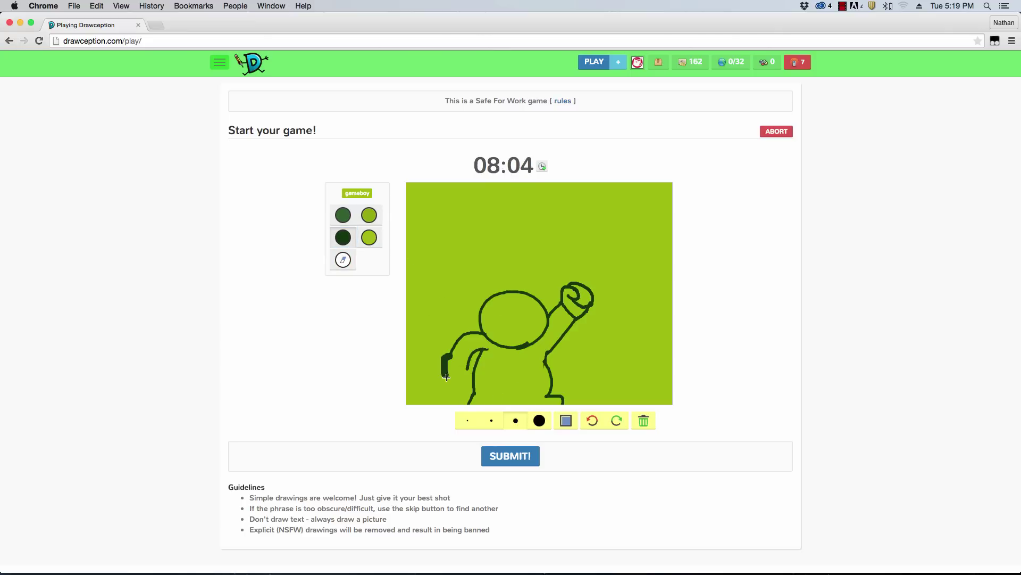
{"action": "left_click", "coordinate": [592, 420]}
{"action": "left_click", "coordinate": [491, 420]}
{"action": "left_click_drag", "start_coordinate": [446, 358], "coordinate": [471, 365]}
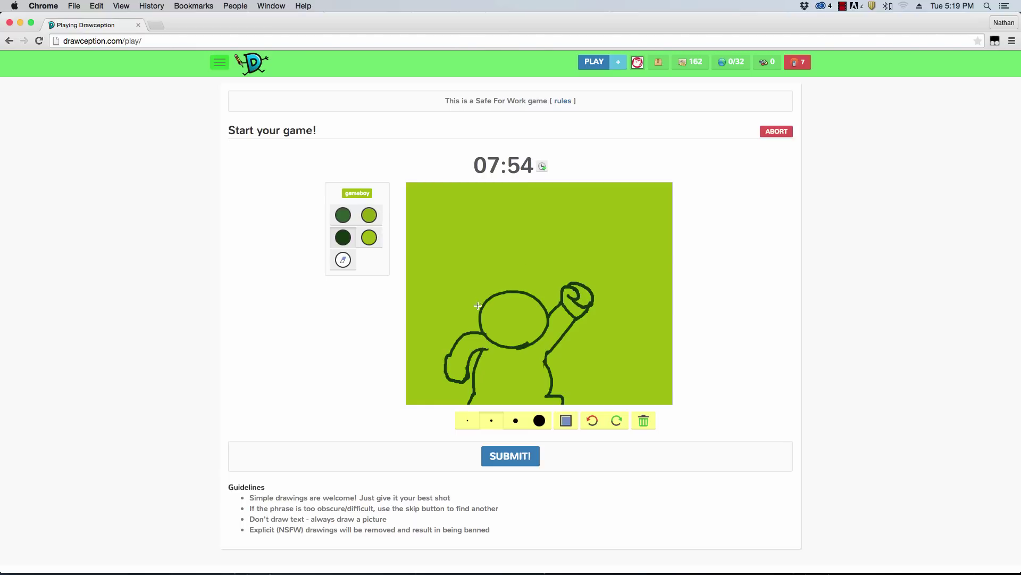
Add a brimmed cap to the head and an ear at its left edge.
{"action": "mouse_move", "coordinate": [476, 299]}
{"action": "left_mouse_down"}
{"action": "mouse_move", "coordinate": [529, 272]}
{"action": "mouse_move", "coordinate": [504, 296]}
{"action": "mouse_move", "coordinate": [547, 286]}
{"action": "left_mouse_up"}
{"action": "key", "text": "ctrl+z"}
{"action": "key", "text": "ctrl+z"}
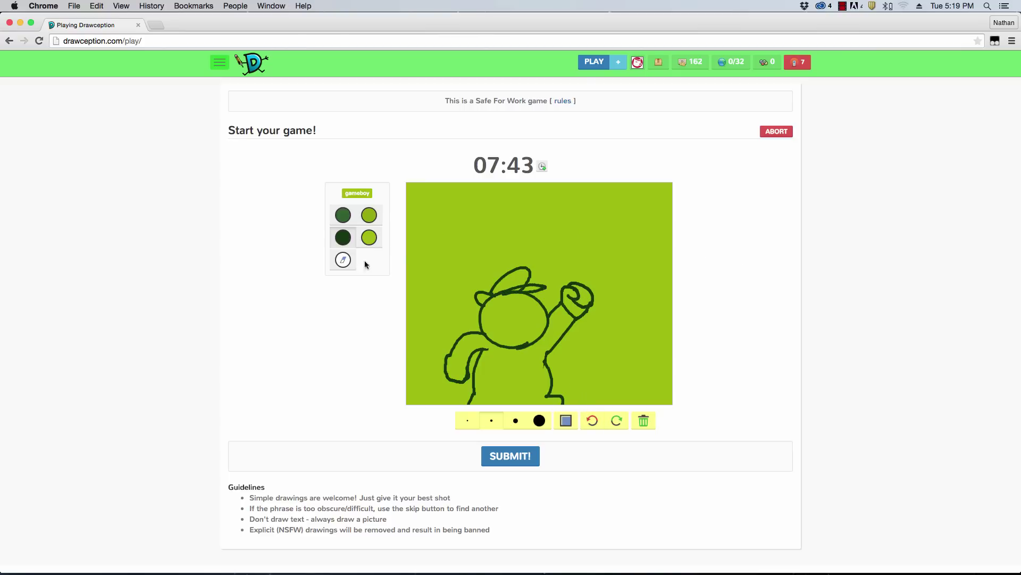
{"action": "left_click", "coordinate": [343, 260]}
{"action": "left_click_drag", "start_coordinate": [518, 287], "coordinate": [524, 289]}
{"action": "left_click", "coordinate": [343, 236]}
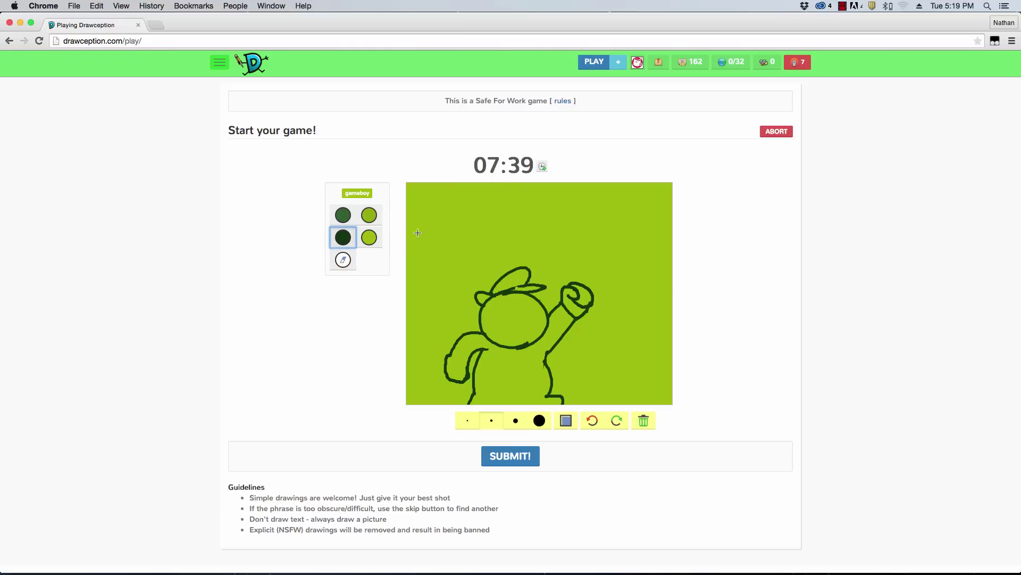
{"action": "left_click", "coordinate": [482, 333]}
{"action": "left_click_drag", "start_coordinate": [483, 334], "coordinate": [480, 314]}
{"action": "mouse_move", "coordinate": [482, 306]}
{"action": "left_mouse_down"}
{"action": "mouse_move", "coordinate": [494, 327]}
{"action": "mouse_move", "coordinate": [484, 331]}
{"action": "mouse_move", "coordinate": [481, 314]}
{"action": "left_mouse_up"}
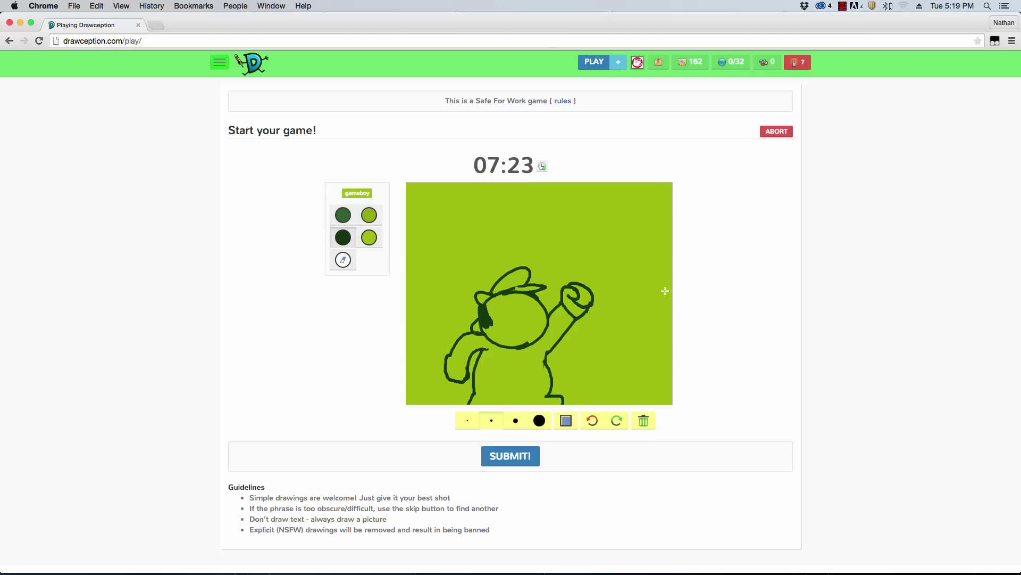
Draw the overall straps on the torso with the smallest brush.
{"action": "left_click", "coordinate": [467, 420]}
{"action": "mouse_move", "coordinate": [505, 349]}
{"action": "left_mouse_down"}
{"action": "mouse_move", "coordinate": [505, 369]}
{"action": "mouse_move", "coordinate": [535, 345]}
{"action": "mouse_move", "coordinate": [543, 368]}
{"action": "left_mouse_up"}
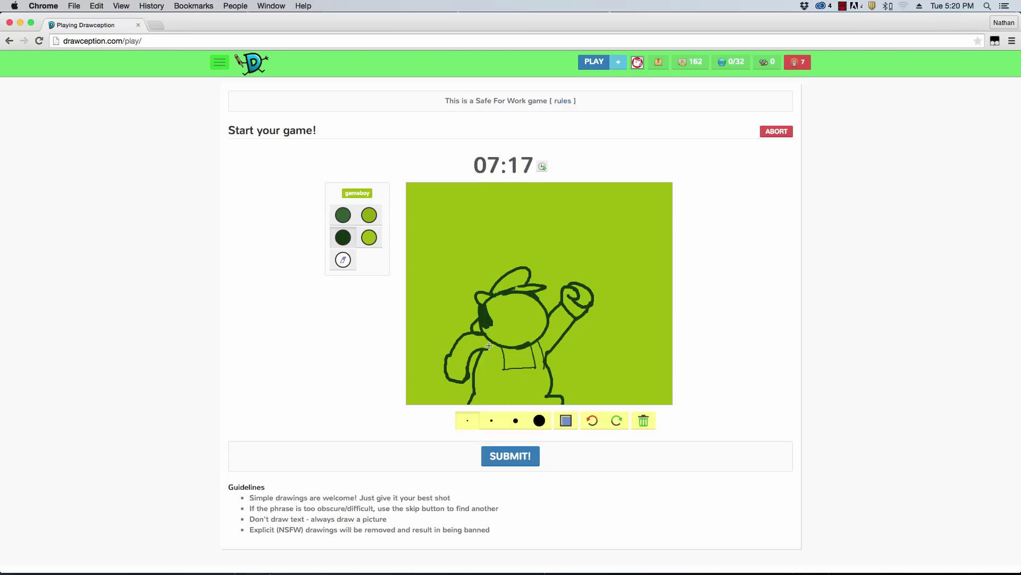
{"action": "mouse_move", "coordinate": [489, 346]}
{"action": "left_mouse_down"}
{"action": "mouse_move", "coordinate": [491, 370]}
{"action": "mouse_move", "coordinate": [540, 367]}
{"action": "mouse_move", "coordinate": [499, 403]}
{"action": "mouse_move", "coordinate": [548, 400]}
{"action": "left_mouse_up"}
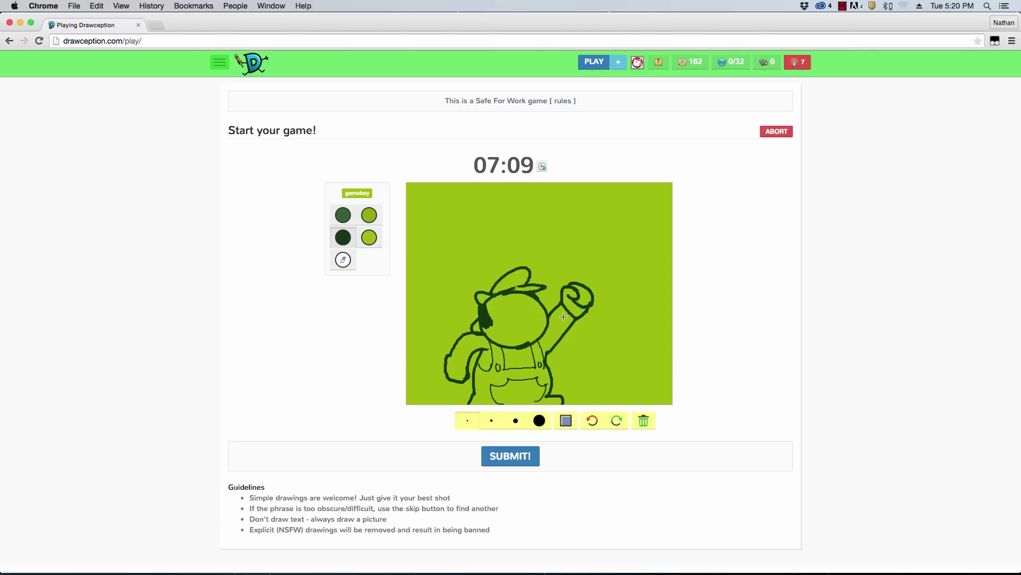
{"action": "left_click", "coordinate": [491, 421]}
{"action": "left_click", "coordinate": [467, 420]}
Draw the nose and eyes with pupils, erasing and retouching stray marks.
{"action": "left_click_drag", "start_coordinate": [524, 308], "coordinate": [528, 326]}
{"action": "left_click_drag", "start_coordinate": [494, 311], "coordinate": [540, 303]}
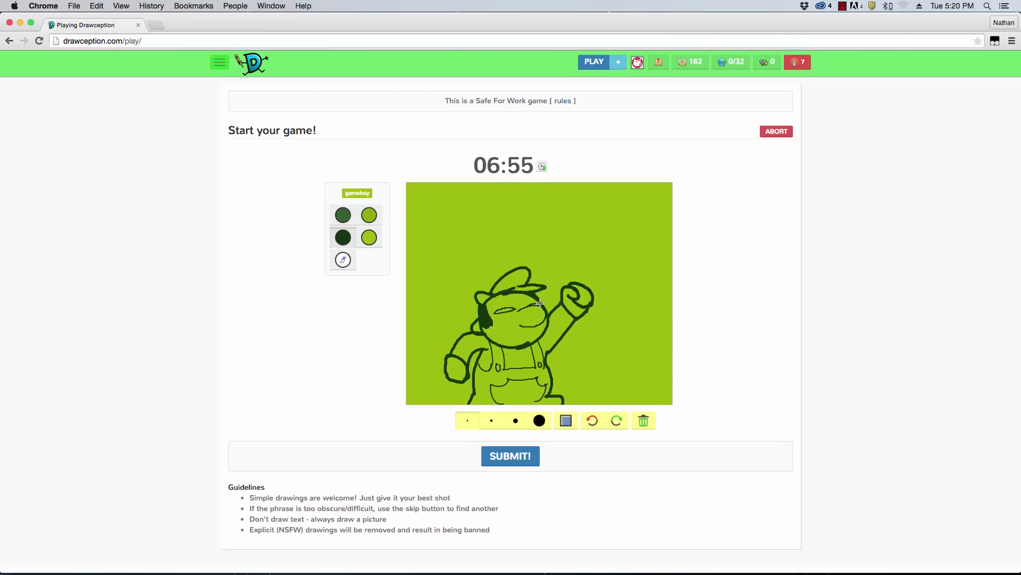
{"action": "left_click", "coordinate": [502, 311]}
{"action": "left_click_drag", "start_coordinate": [514, 304], "coordinate": [494, 314]}
{"action": "left_click_drag", "start_coordinate": [524, 308], "coordinate": [540, 301]}
{"action": "left_click", "coordinate": [343, 259]}
{"action": "left_click", "coordinate": [534, 300]}
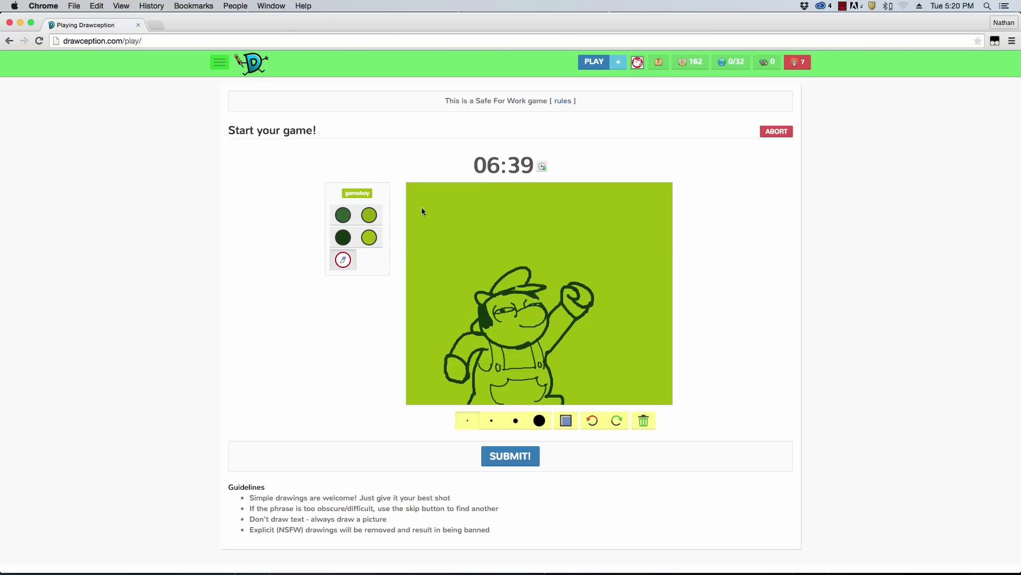
{"action": "left_click", "coordinate": [343, 237]}
{"action": "left_click", "coordinate": [536, 298]}
Scribble a thick mustache under the nose with the second brush size.
{"action": "left_click", "coordinate": [491, 420]}
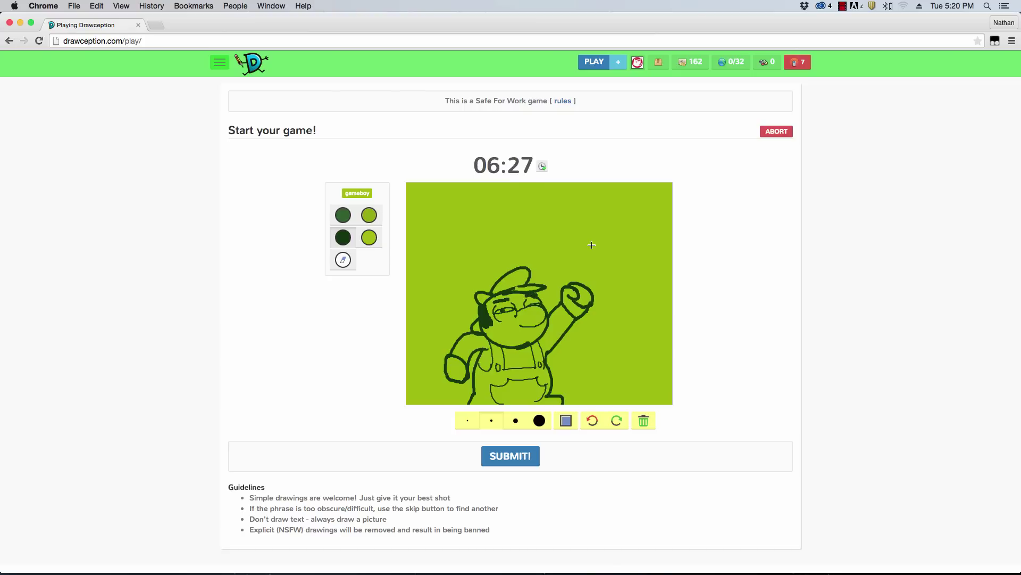
{"action": "left_click", "coordinate": [467, 420]}
{"action": "left_click", "coordinate": [492, 420]}
{"action": "left_click_drag", "start_coordinate": [505, 328], "coordinate": [549, 329]}
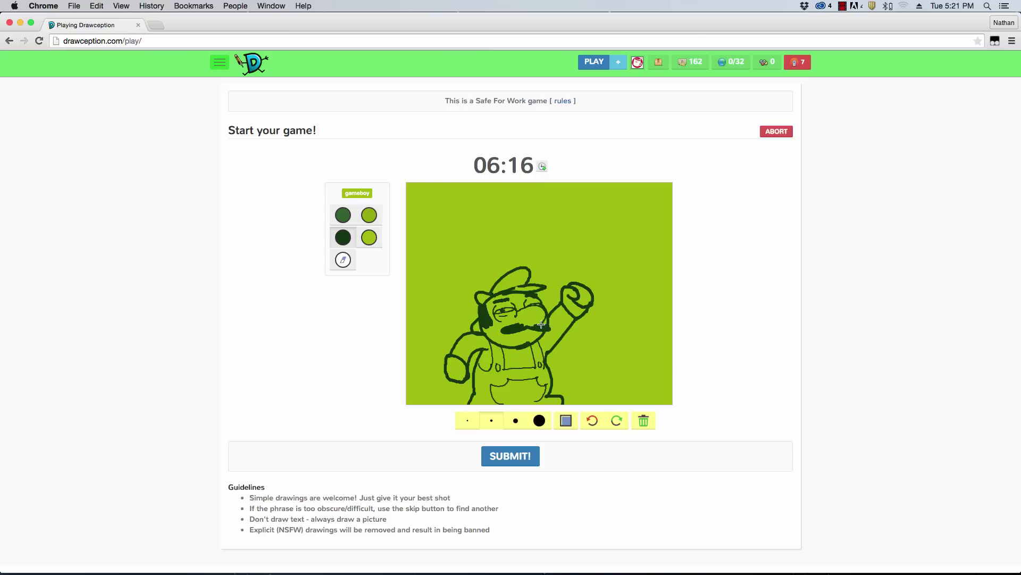
Draw a smile under the mustache and the G emblem on the cap.
{"action": "left_click", "coordinate": [343, 237]}
{"action": "left_click", "coordinate": [468, 420]}
{"action": "left_click_drag", "start_coordinate": [517, 339], "coordinate": [534, 335]}
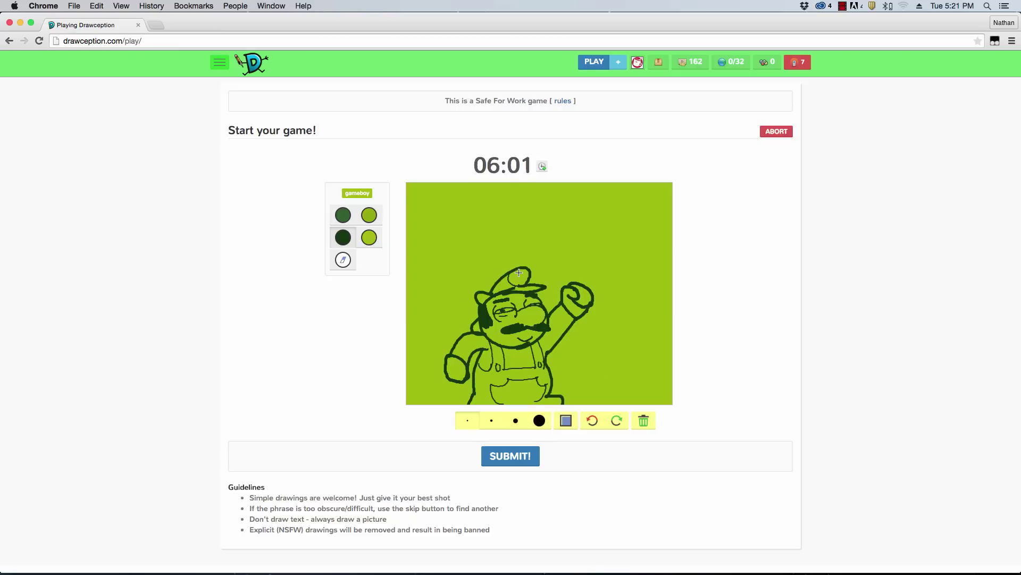
{"action": "left_click_drag", "start_coordinate": [518, 272], "coordinate": [523, 277]}
{"action": "left_click", "coordinate": [492, 420]}
Draw the flag rectangle above the raised fist, redoing its top edge once.
{"action": "left_click_drag", "start_coordinate": [553, 259], "coordinate": [621, 299]}
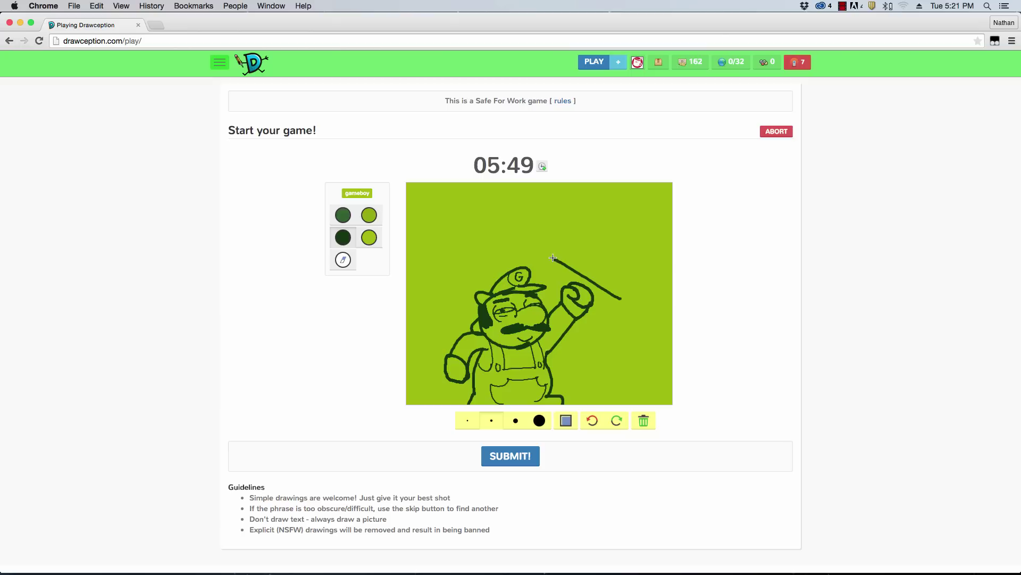
{"action": "mouse_move", "coordinate": [554, 260]}
{"action": "left_mouse_down"}
{"action": "mouse_move", "coordinate": [583, 217]}
{"action": "mouse_move", "coordinate": [634, 255]}
{"action": "left_mouse_up"}
{"action": "left_click", "coordinate": [592, 420]}
{"action": "left_click_drag", "start_coordinate": [583, 215], "coordinate": [645, 249]}
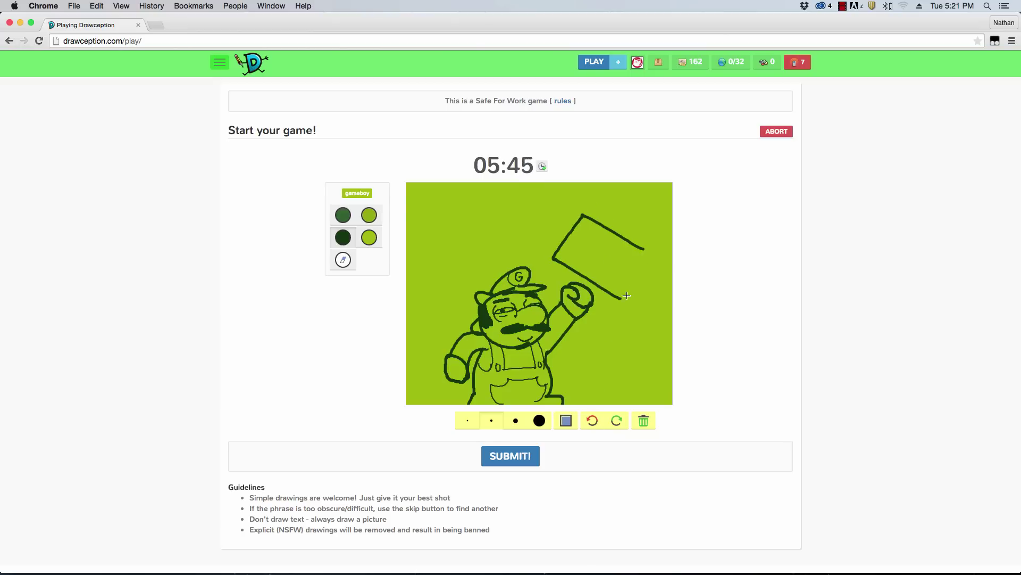
{"action": "left_click_drag", "start_coordinate": [620, 299], "coordinate": [648, 250]}
With the smallest brush, draw crossing grid lines inside the flag.
{"action": "left_click", "coordinate": [467, 419]}
{"action": "left_click_drag", "start_coordinate": [555, 247], "coordinate": [638, 288]}
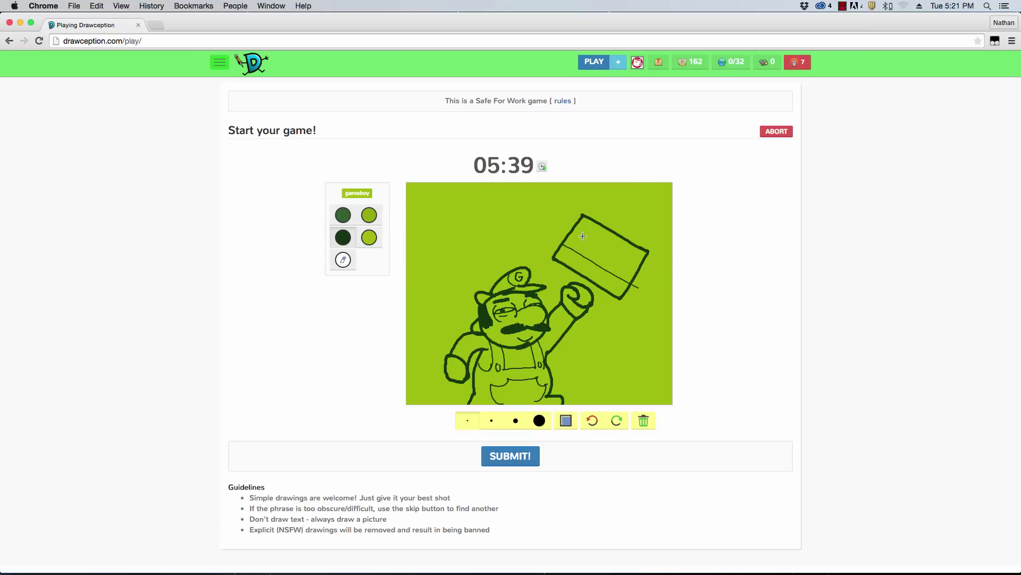
{"action": "left_click_drag", "start_coordinate": [573, 226], "coordinate": [646, 268]}
{"action": "left_click_drag", "start_coordinate": [571, 274], "coordinate": [598, 222]}
{"action": "left_click_drag", "start_coordinate": [601, 283], "coordinate": [624, 237]}
{"action": "left_click_drag", "start_coordinate": [612, 290], "coordinate": [635, 246]}
Switch to the second brush size and outline a rounded jar shape above the flag.
{"action": "left_click", "coordinate": [492, 420]}
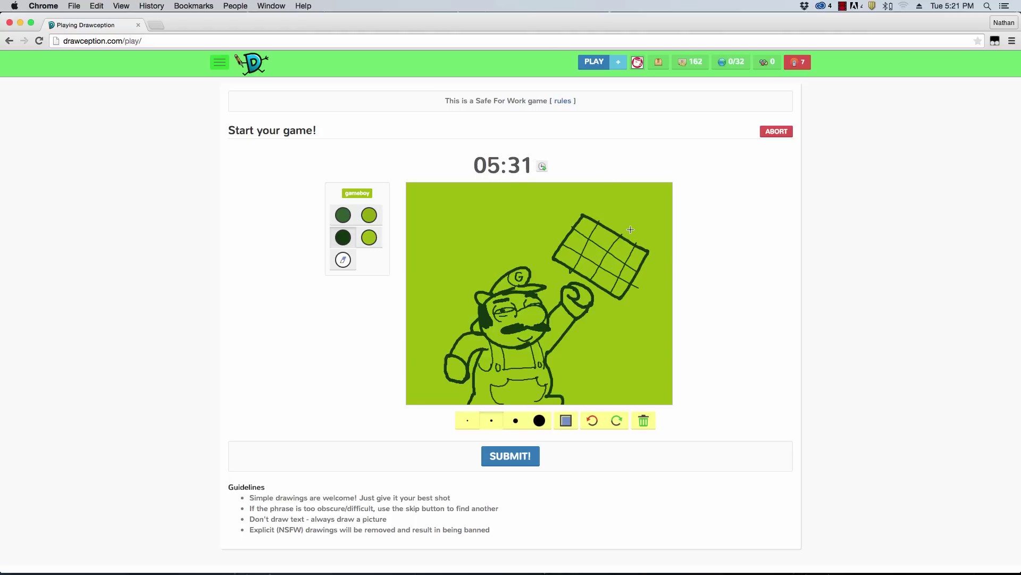
{"action": "mouse_move", "coordinate": [632, 230]}
{"action": "left_mouse_down"}
{"action": "mouse_move", "coordinate": [624, 195]}
{"action": "mouse_move", "coordinate": [634, 193]}
{"action": "left_mouse_up"}
{"action": "mouse_move", "coordinate": [631, 228]}
{"action": "left_mouse_down"}
{"action": "mouse_move", "coordinate": [645, 231]}
{"action": "mouse_move", "coordinate": [652, 214]}
{"action": "mouse_move", "coordinate": [642, 192]}
{"action": "mouse_move", "coordinate": [629, 191]}
{"action": "left_mouse_up"}
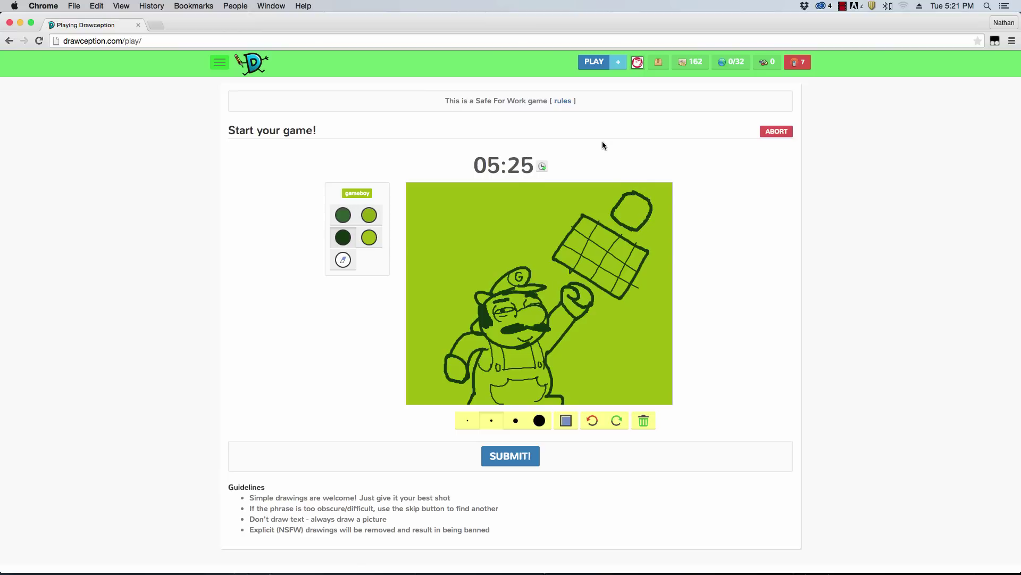
Add a lid across the jar top and letter MAYO on it using the smallest brush.
{"action": "mouse_move", "coordinate": [632, 188]}
{"action": "left_mouse_down"}
{"action": "mouse_move", "coordinate": [644, 187]}
{"action": "mouse_move", "coordinate": [648, 201]}
{"action": "left_mouse_up"}
{"action": "left_click", "coordinate": [467, 421]}
{"action": "mouse_move", "coordinate": [629, 199]}
{"action": "left_mouse_down"}
{"action": "mouse_move", "coordinate": [648, 211]}
{"action": "mouse_move", "coordinate": [642, 229]}
{"action": "mouse_move", "coordinate": [628, 203]}
{"action": "left_mouse_up"}
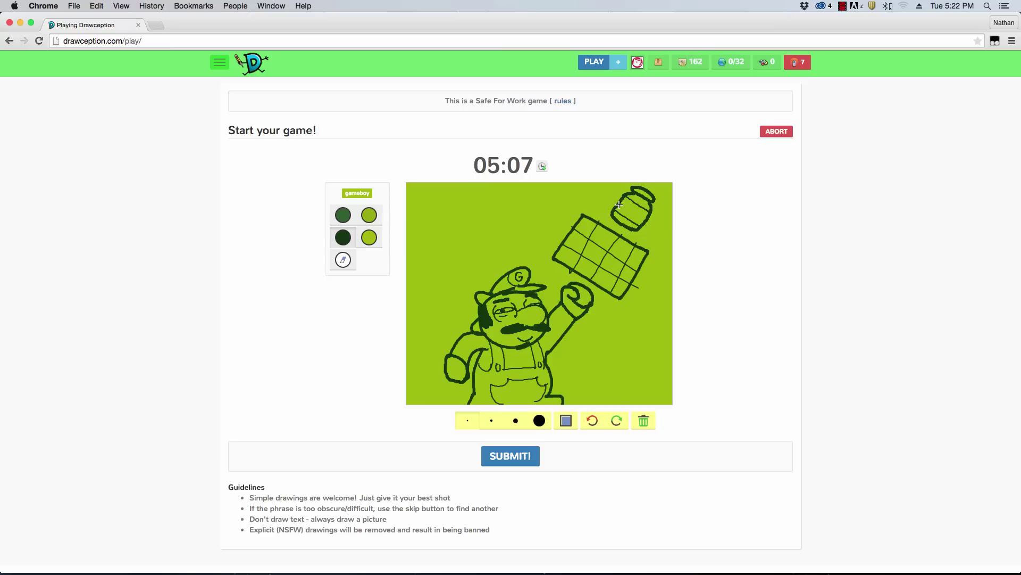
{"action": "left_click_drag", "start_coordinate": [626, 203], "coordinate": [647, 217]}
Draw sweeping background lines at the left, upper left and right of the leg.
{"action": "mouse_move", "coordinate": [437, 399]}
{"action": "left_mouse_down"}
{"action": "mouse_move", "coordinate": [413, 305]}
{"action": "mouse_move", "coordinate": [419, 252]}
{"action": "mouse_move", "coordinate": [431, 249]}
{"action": "left_mouse_up"}
{"action": "mouse_move", "coordinate": [457, 282]}
{"action": "left_mouse_down"}
{"action": "mouse_move", "coordinate": [437, 236]}
{"action": "mouse_move", "coordinate": [501, 268]}
{"action": "mouse_move", "coordinate": [503, 247]}
{"action": "mouse_move", "coordinate": [541, 263]}
{"action": "left_mouse_up"}
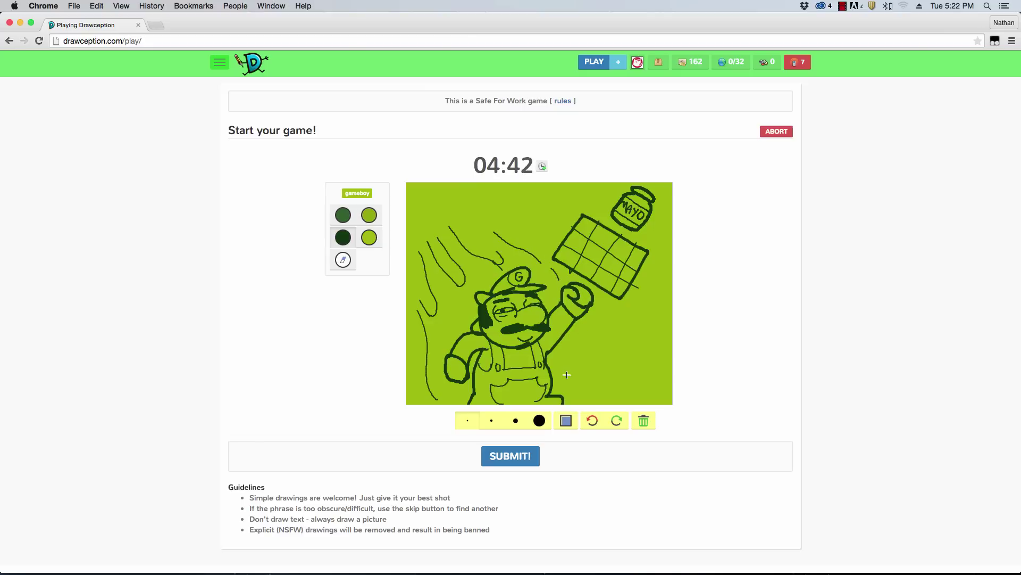
{"action": "mouse_move", "coordinate": [576, 396]}
{"action": "left_mouse_down"}
{"action": "mouse_move", "coordinate": [582, 340]}
{"action": "mouse_move", "coordinate": [568, 355]}
{"action": "left_mouse_up"}
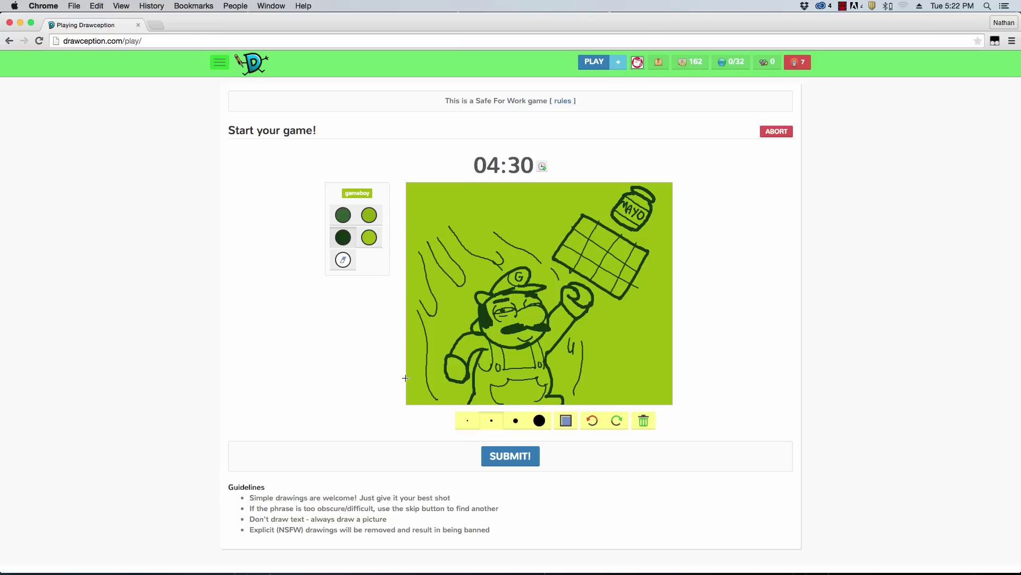
Draw a level ground line across the canvas, redoing the slanted right part.
{"action": "left_click_drag", "start_coordinate": [411, 375], "coordinate": [425, 374]}
{"action": "left_click_drag", "start_coordinate": [583, 368], "coordinate": [672, 377]}
{"action": "left_click", "coordinate": [592, 420]}
{"action": "left_click_drag", "start_coordinate": [583, 366], "coordinate": [673, 366]}
With the smallest brush, sketch a hill at the right edge and add a small mark on it.
{"action": "left_click", "coordinate": [467, 421]}
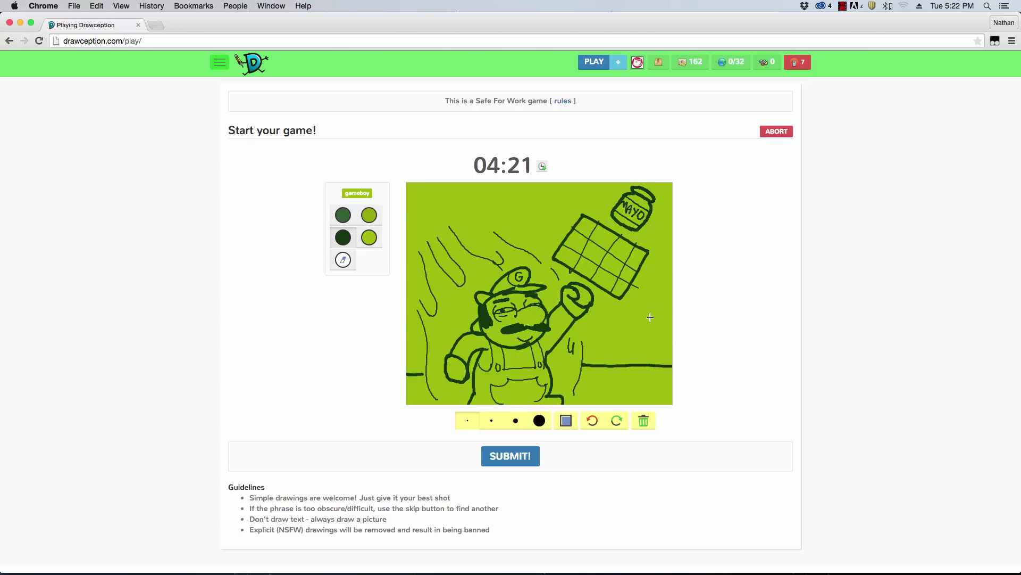
{"action": "mouse_move", "coordinate": [668, 333]}
{"action": "left_mouse_down"}
{"action": "mouse_move", "coordinate": [646, 315]}
{"action": "mouse_move", "coordinate": [666, 308]}
{"action": "mouse_move", "coordinate": [668, 291]}
{"action": "left_mouse_up"}
{"action": "left_click", "coordinate": [593, 420]}
{"action": "left_click", "coordinate": [657, 307]}
Draw clouds at the top left and top centre, then submit the drawing.
{"action": "left_click_drag", "start_coordinate": [428, 186], "coordinate": [411, 207]}
{"action": "mouse_move", "coordinate": [524, 225]}
{"action": "left_mouse_down"}
{"action": "mouse_move", "coordinate": [500, 218]}
{"action": "mouse_move", "coordinate": [544, 204]}
{"action": "mouse_move", "coordinate": [561, 224]}
{"action": "mouse_move", "coordinate": [551, 210]}
{"action": "left_mouse_up"}
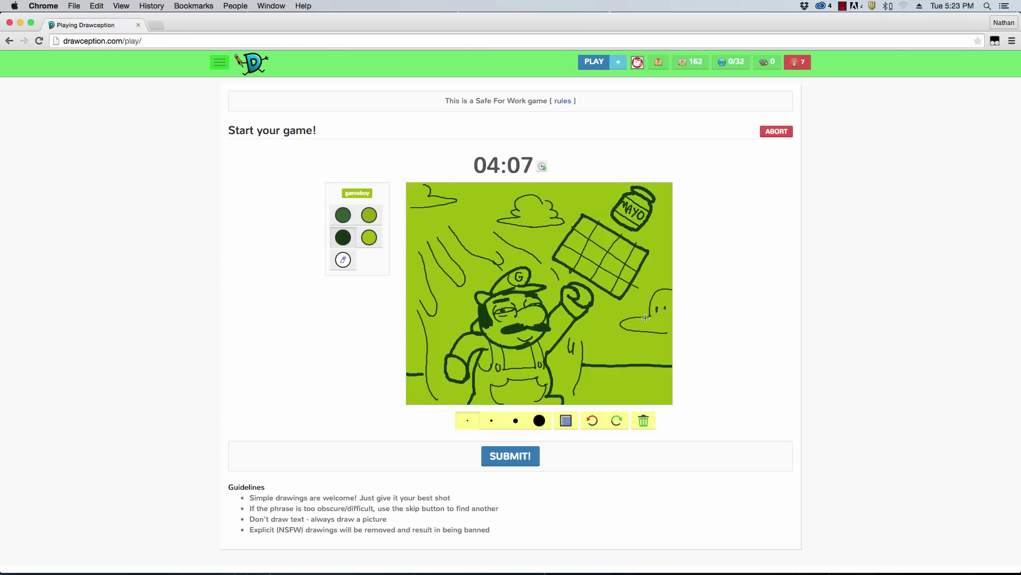
{"action": "left_click", "coordinate": [343, 259]}
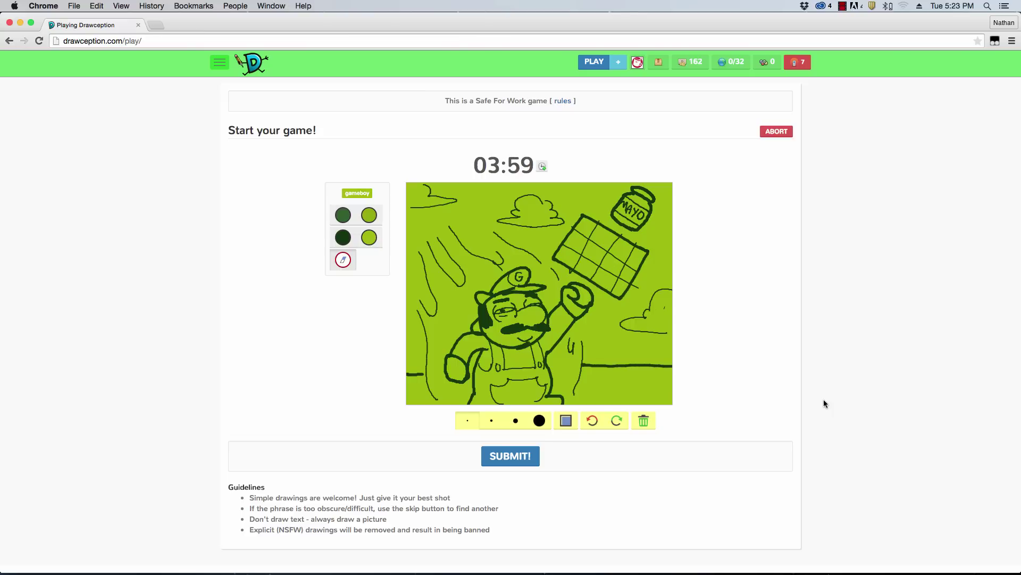
{"action": "left_click", "coordinate": [538, 450]}
Confirm the panel submission and start a new game that asks to draw 'D Matrix'.
{"action": "left_click", "coordinate": [499, 247]}
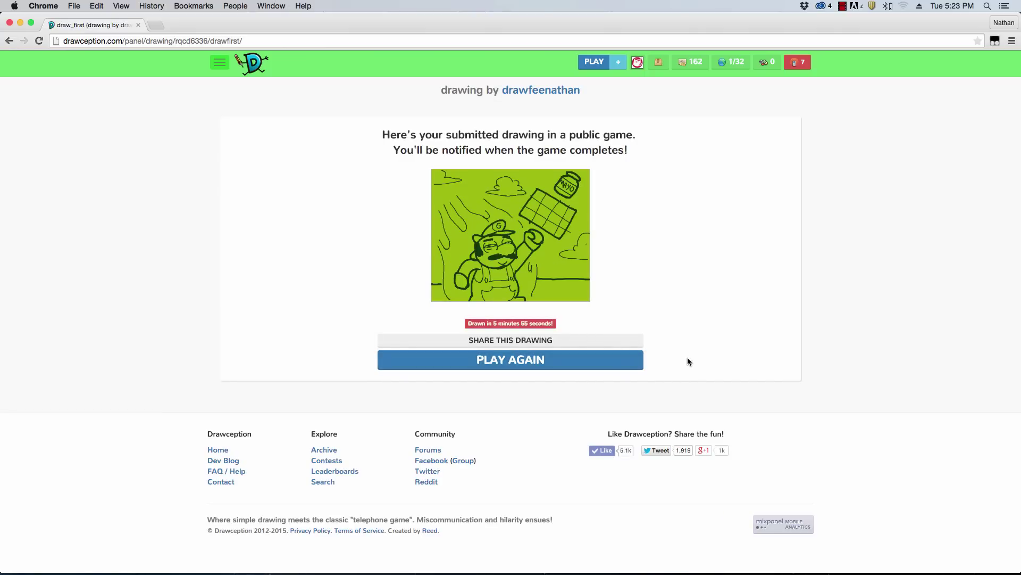
{"action": "left_click", "coordinate": [628, 362]}
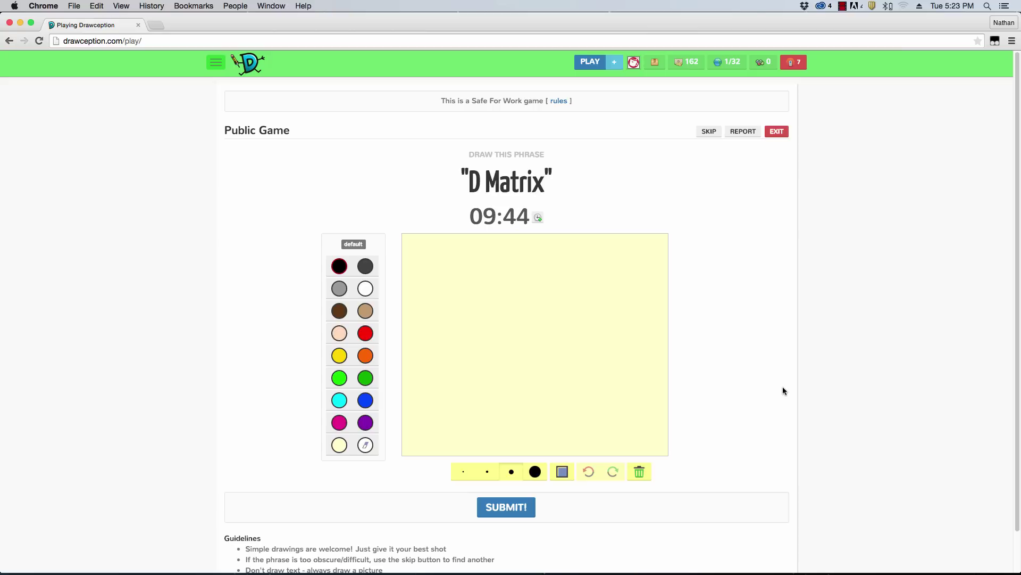
Paint the canvas black with the largest brush, then draw bright green D's down the left edge.
{"action": "left_click", "coordinate": [535, 472]}
{"action": "mouse_move", "coordinate": [414, 239]}
{"action": "left_mouse_down"}
{"action": "mouse_move", "coordinate": [400, 340]}
{"action": "mouse_move", "coordinate": [406, 266]}
{"action": "mouse_move", "coordinate": [420, 455]}
{"action": "mouse_move", "coordinate": [435, 243]}
{"action": "mouse_move", "coordinate": [451, 239]}
{"action": "mouse_move", "coordinate": [458, 265]}
{"action": "mouse_move", "coordinate": [456, 422]}
{"action": "mouse_move", "coordinate": [490, 236]}
{"action": "mouse_move", "coordinate": [484, 436]}
{"action": "mouse_move", "coordinate": [513, 290]}
{"action": "mouse_move", "coordinate": [538, 285]}
{"action": "mouse_move", "coordinate": [515, 441]}
{"action": "mouse_move", "coordinate": [615, 234]}
{"action": "mouse_move", "coordinate": [548, 440]}
{"action": "mouse_move", "coordinate": [654, 239]}
{"action": "mouse_move", "coordinate": [610, 374]}
{"action": "mouse_move", "coordinate": [604, 447]}
{"action": "mouse_move", "coordinate": [657, 360]}
{"action": "mouse_move", "coordinate": [700, 354]}
{"action": "mouse_move", "coordinate": [673, 446]}
{"action": "left_mouse_up"}
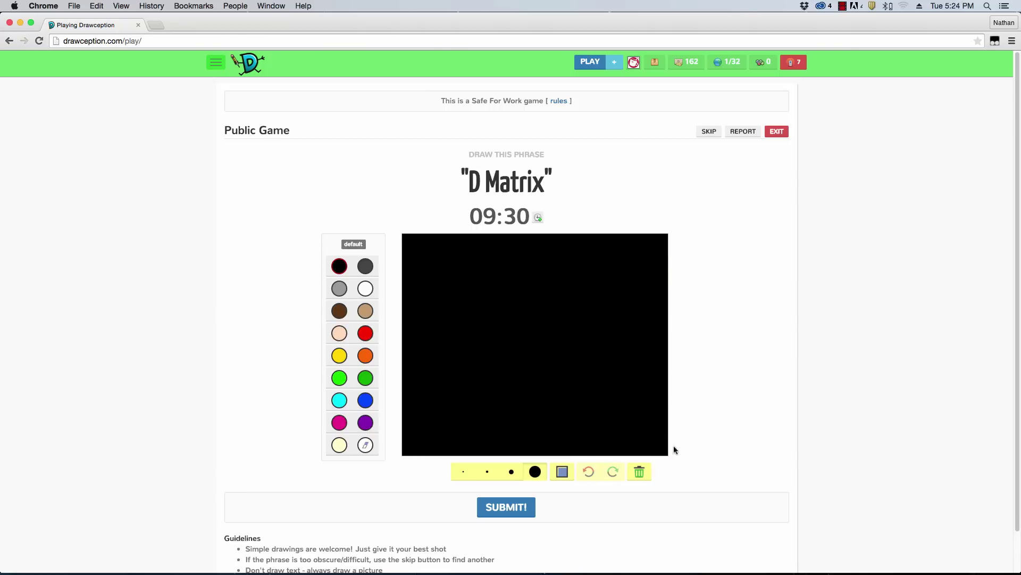
{"action": "left_click", "coordinate": [469, 472]}
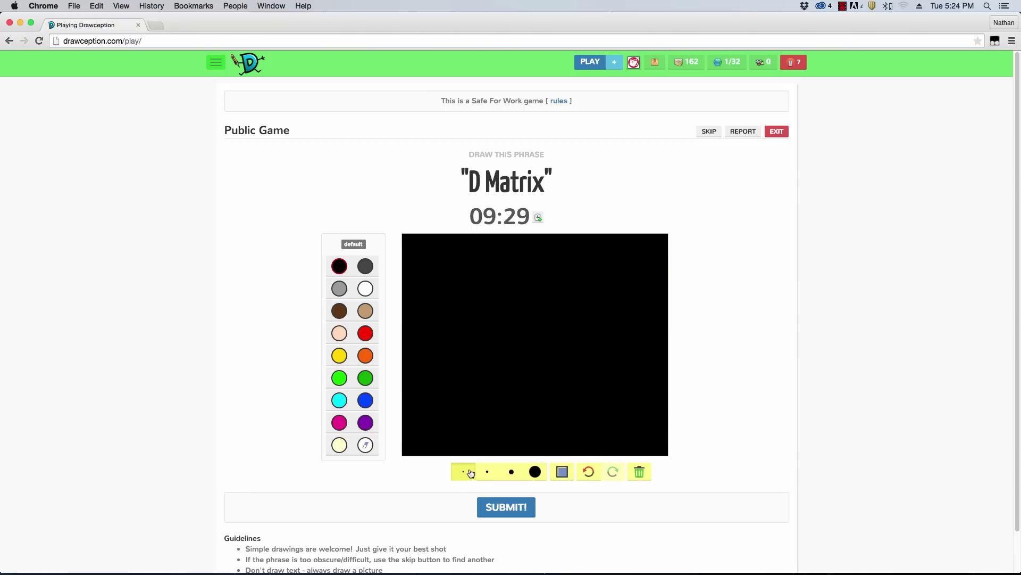
{"action": "left_click", "coordinate": [365, 377]}
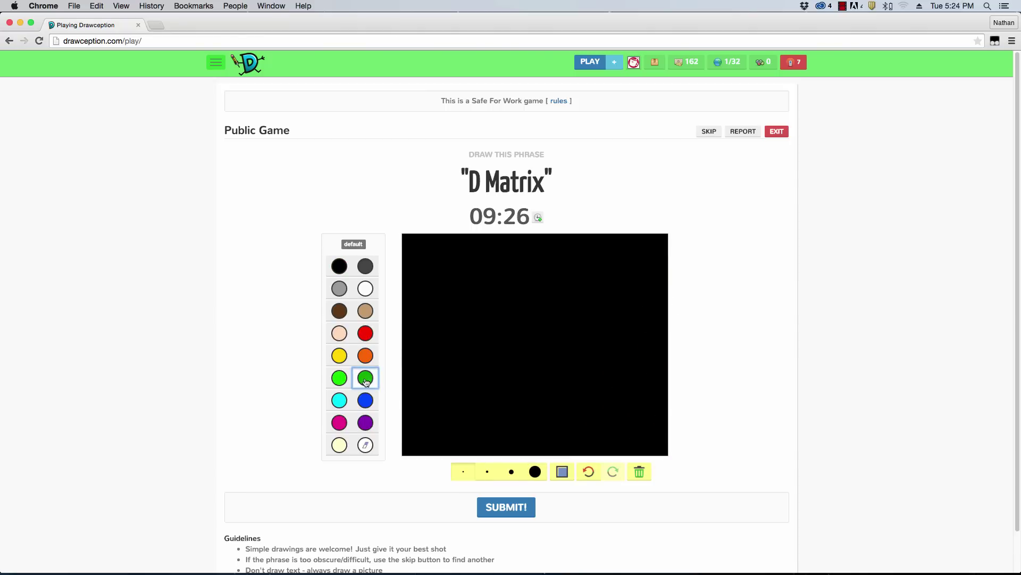
{"action": "left_click", "coordinate": [340, 378]}
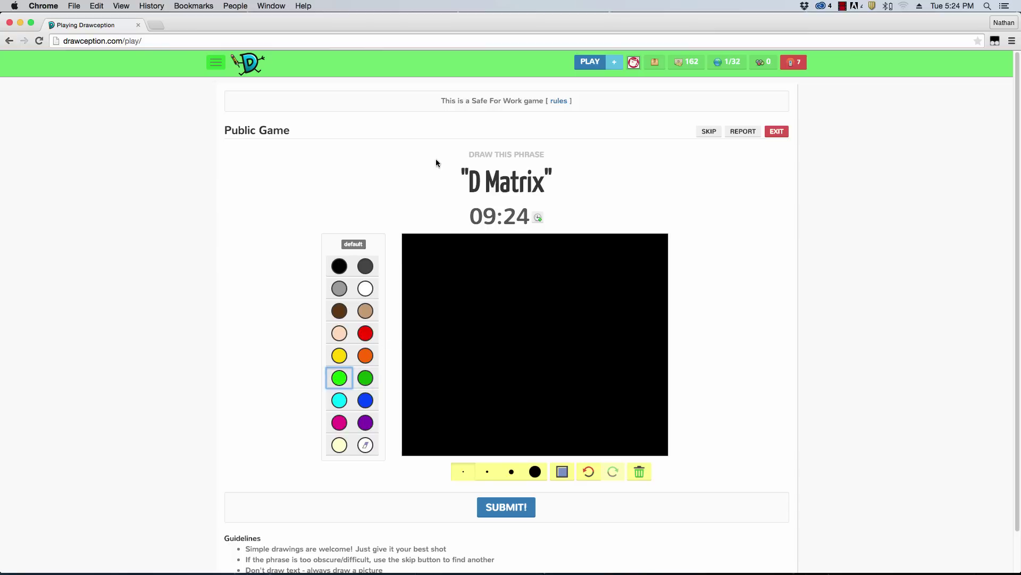
{"action": "left_click_drag", "start_coordinate": [415, 244], "coordinate": [430, 423]}
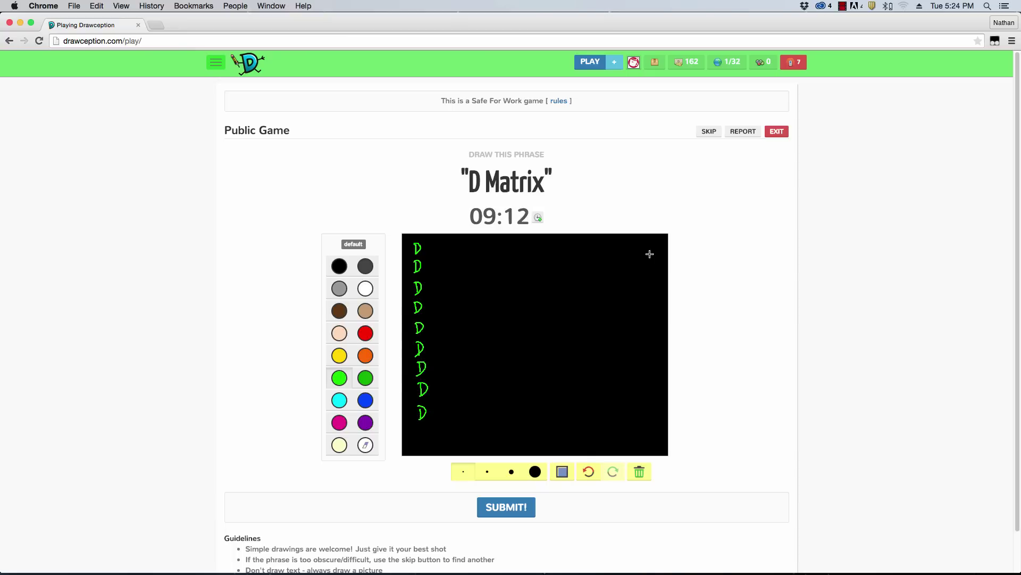
In white, draw the big D's top and left side and the first eye under its top edge.
{"action": "left_click", "coordinate": [365, 288]}
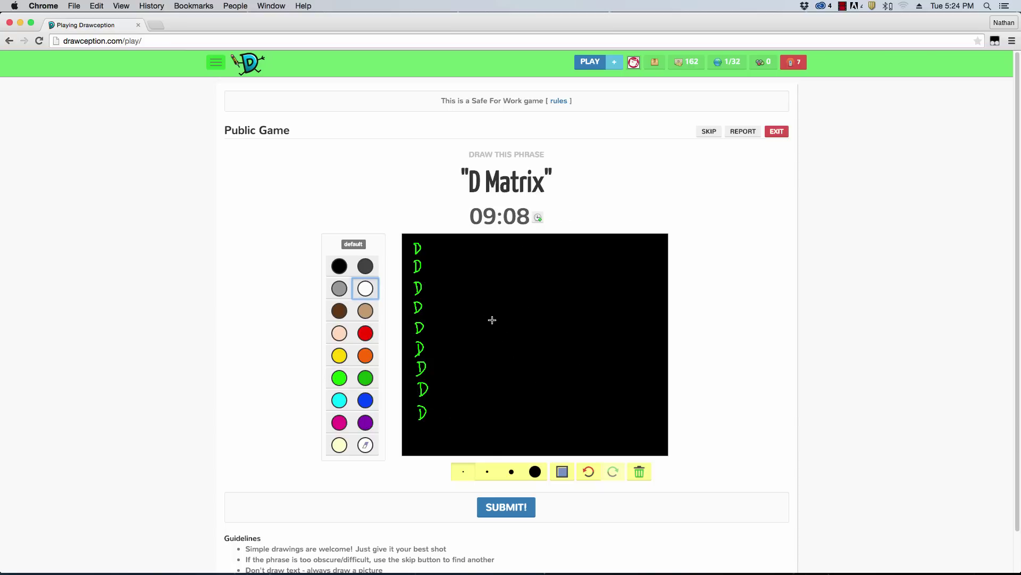
{"action": "mouse_move", "coordinate": [480, 299]}
{"action": "left_mouse_down"}
{"action": "mouse_move", "coordinate": [483, 330]}
{"action": "mouse_move", "coordinate": [515, 292]}
{"action": "mouse_move", "coordinate": [577, 309]}
{"action": "left_mouse_up"}
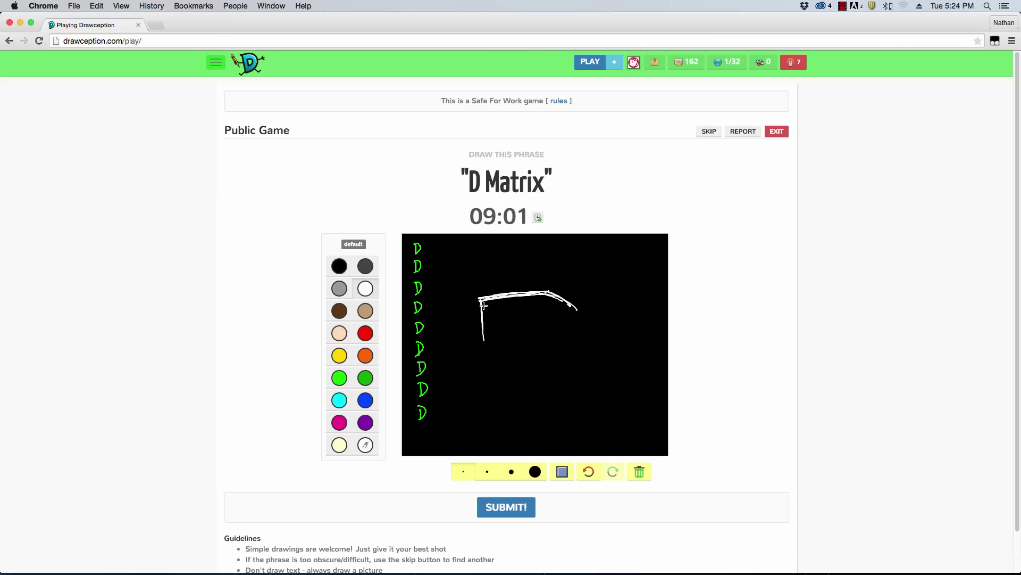
{"action": "mouse_move", "coordinate": [482, 301]}
{"action": "left_mouse_down"}
{"action": "mouse_move", "coordinate": [480, 383]}
{"action": "mouse_move", "coordinate": [484, 339]}
{"action": "left_mouse_up"}
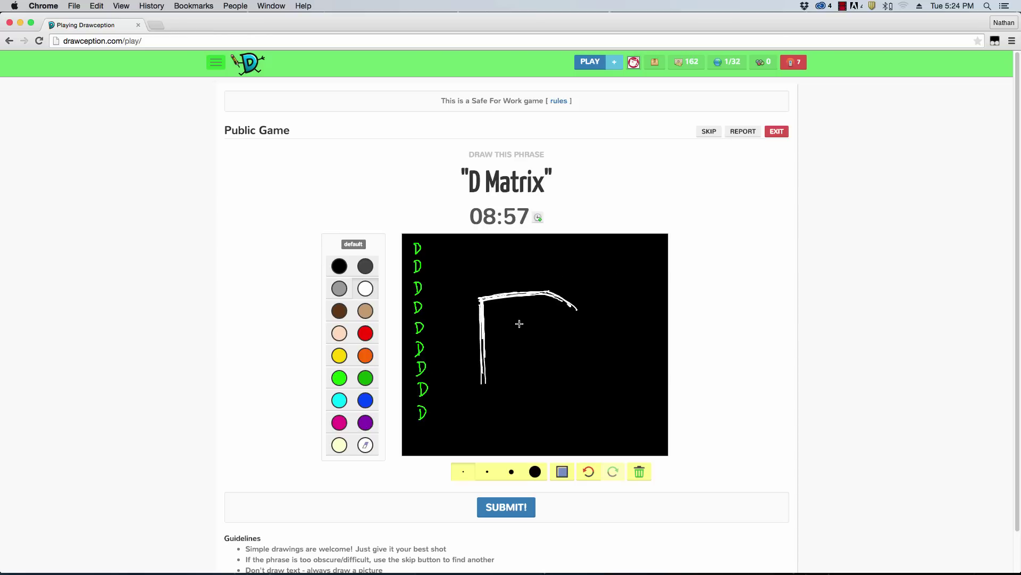
{"action": "left_click_drag", "start_coordinate": [488, 317], "coordinate": [515, 321]}
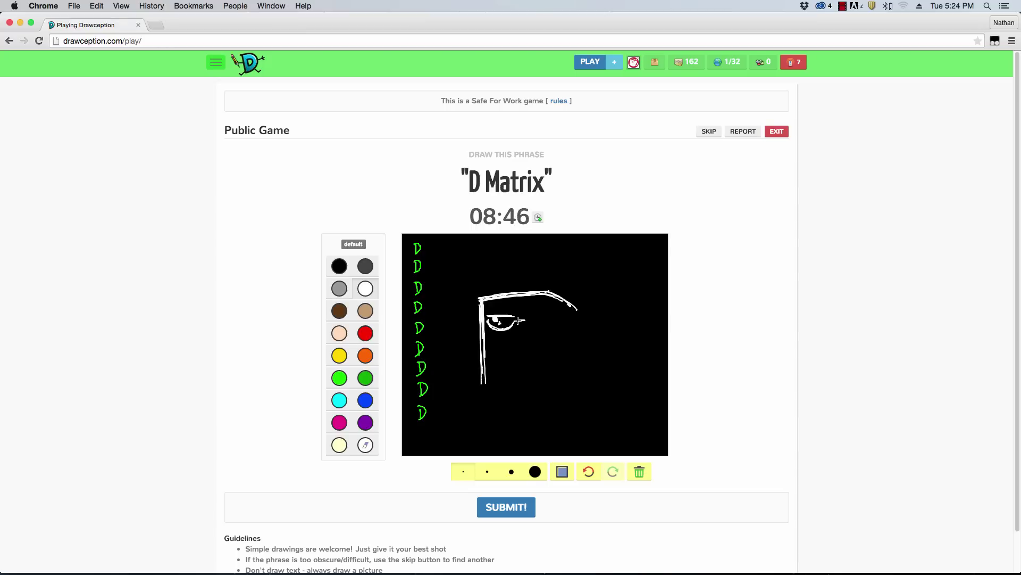
{"action": "mouse_move", "coordinate": [519, 321]}
{"action": "left_mouse_down"}
{"action": "mouse_move", "coordinate": [553, 323]}
{"action": "mouse_move", "coordinate": [550, 313]}
{"action": "left_mouse_up"}
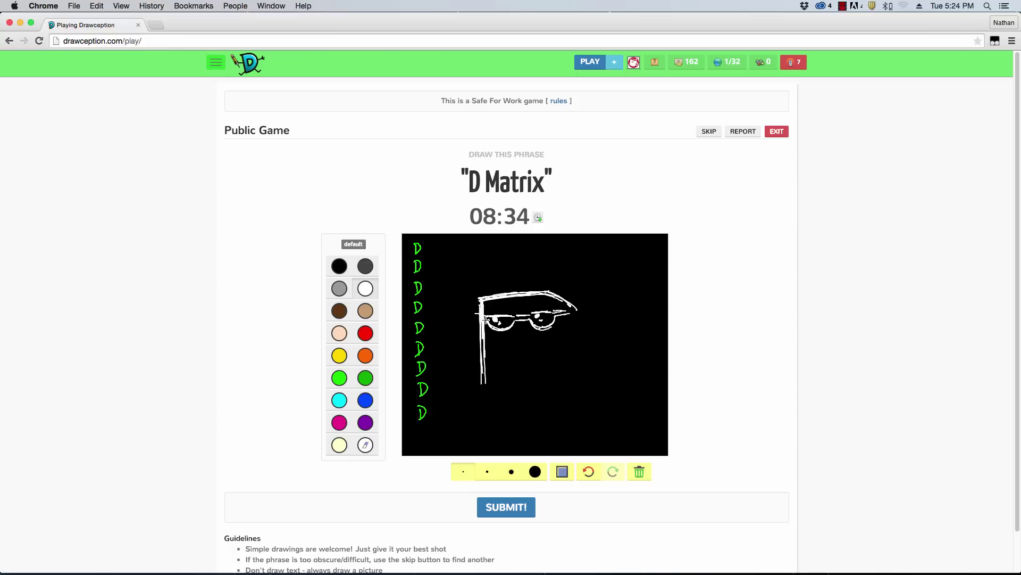
Draw the D's right curve and bottom in white, then touch up its edges in black.
{"action": "left_click", "coordinate": [340, 266]}
{"action": "left_click", "coordinate": [366, 289]}
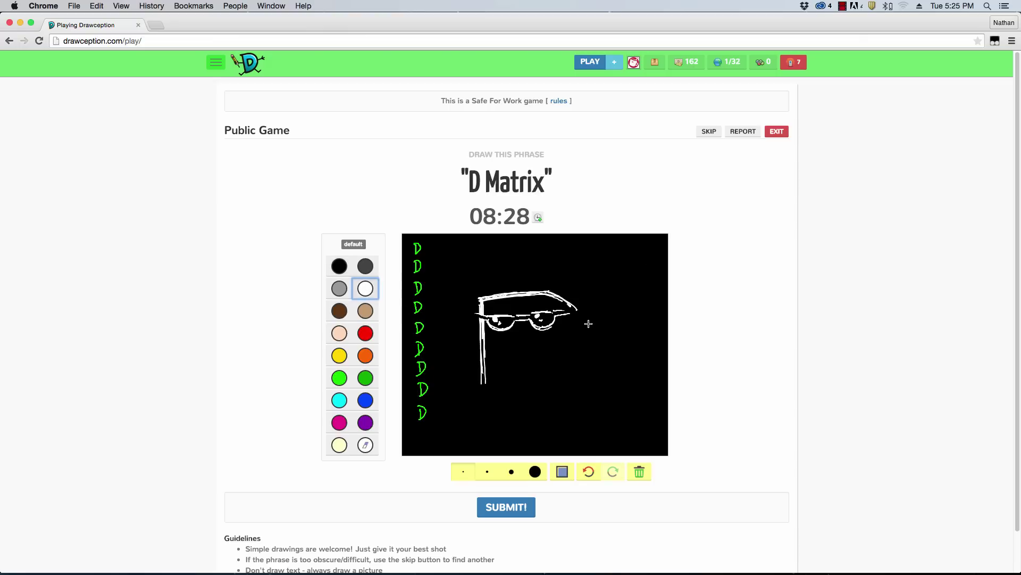
{"action": "mouse_move", "coordinate": [576, 310]}
{"action": "left_mouse_down"}
{"action": "mouse_move", "coordinate": [586, 343]}
{"action": "mouse_move", "coordinate": [558, 398]}
{"action": "left_mouse_up"}
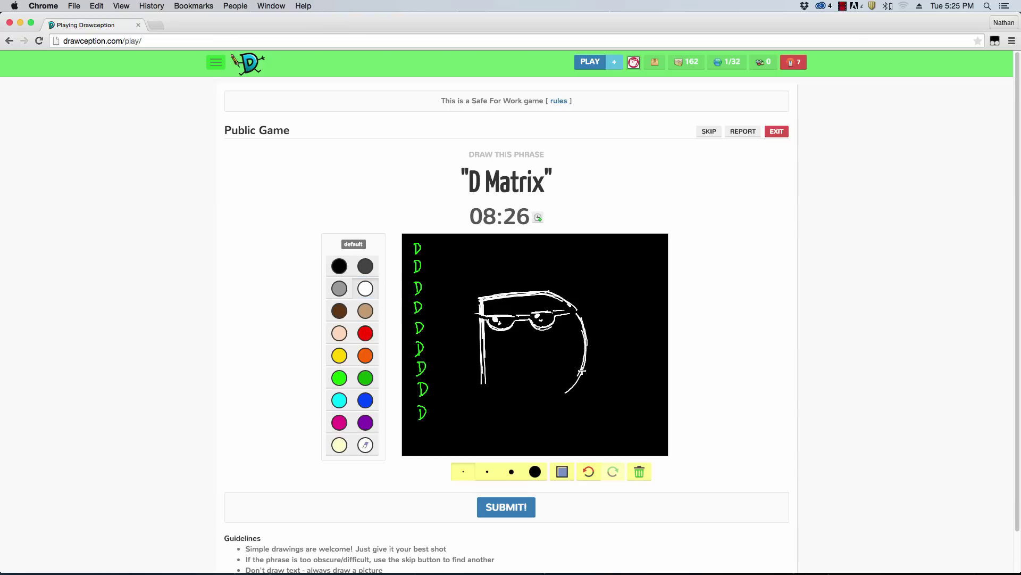
{"action": "left_click", "coordinate": [530, 410]}
{"action": "mouse_move", "coordinate": [483, 365]}
{"action": "left_mouse_down"}
{"action": "mouse_move", "coordinate": [483, 404]}
{"action": "mouse_move", "coordinate": [567, 393]}
{"action": "mouse_move", "coordinate": [516, 409]}
{"action": "left_mouse_up"}
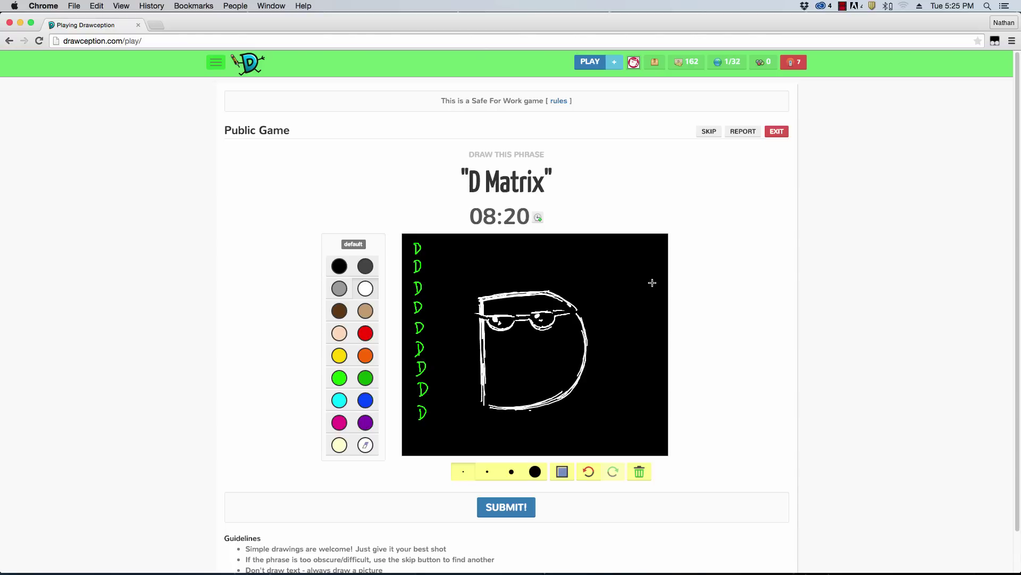
{"action": "left_click", "coordinate": [340, 266]}
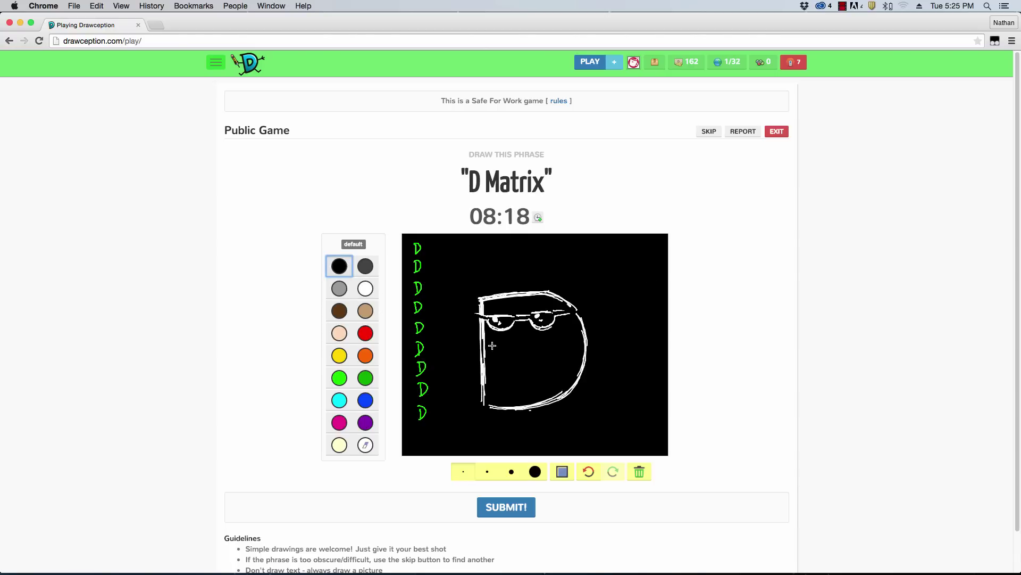
{"action": "left_click_drag", "start_coordinate": [489, 349], "coordinate": [496, 360]}
{"action": "left_click_drag", "start_coordinate": [590, 347], "coordinate": [582, 364]}
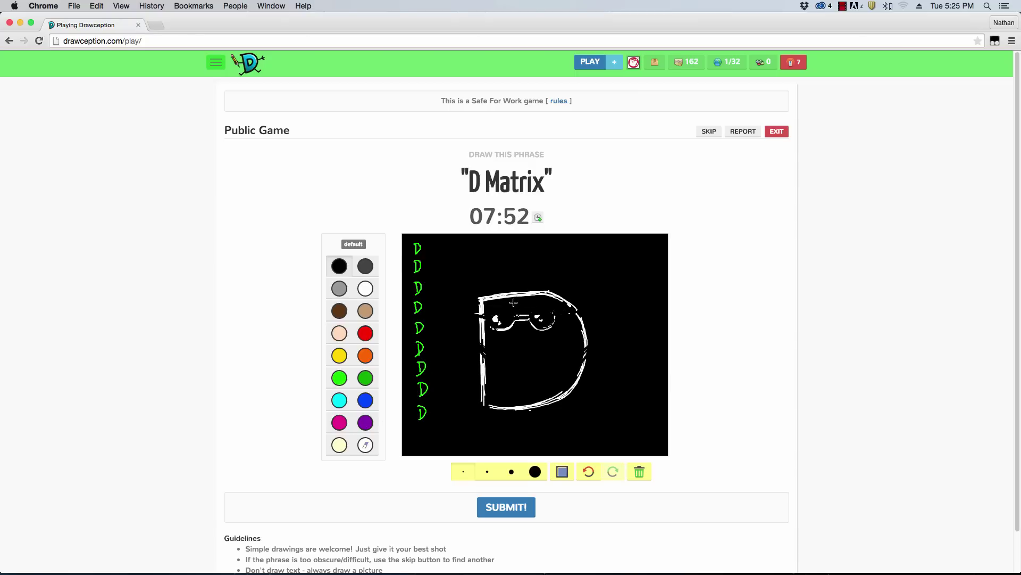
Outline glasses and a small inner D in white, thickening and cleaning the D's edges.
{"action": "left_click", "coordinate": [365, 288]}
{"action": "left_click_drag", "start_coordinate": [494, 330], "coordinate": [557, 310]}
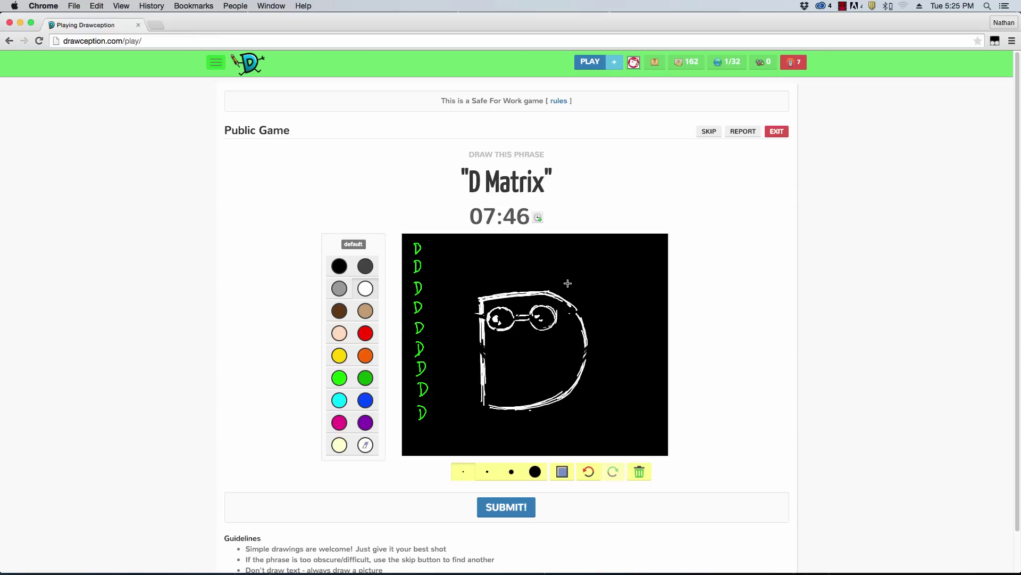
{"action": "left_click_drag", "start_coordinate": [477, 317], "coordinate": [484, 362]}
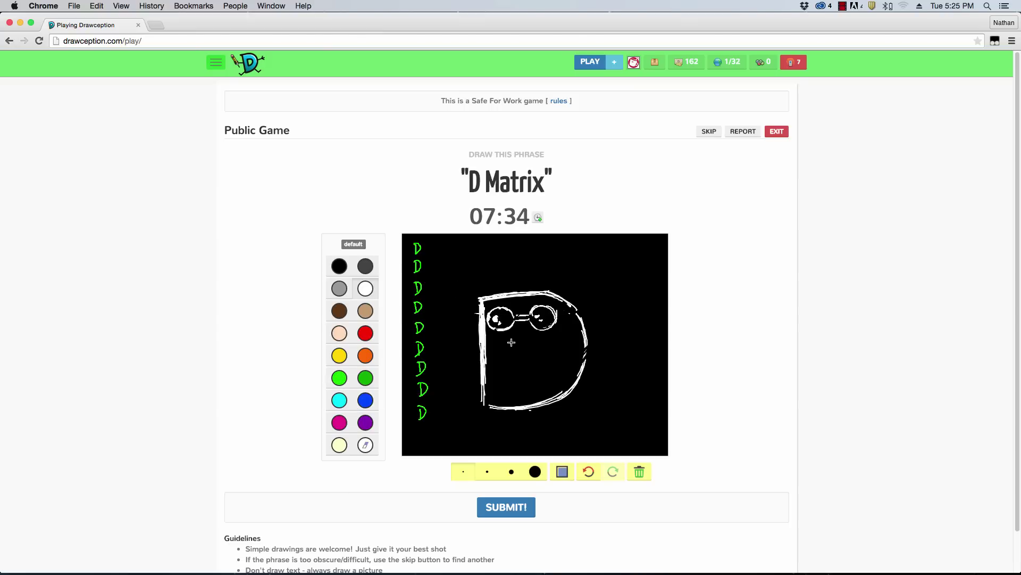
{"action": "mouse_move", "coordinate": [511, 339]}
{"action": "left_mouse_down"}
{"action": "mouse_move", "coordinate": [512, 375]}
{"action": "mouse_move", "coordinate": [541, 344]}
{"action": "mouse_move", "coordinate": [530, 371]}
{"action": "mouse_move", "coordinate": [510, 375]}
{"action": "left_mouse_up"}
{"action": "left_click_drag", "start_coordinate": [587, 334], "coordinate": [580, 378]}
{"action": "left_click", "coordinate": [339, 266]}
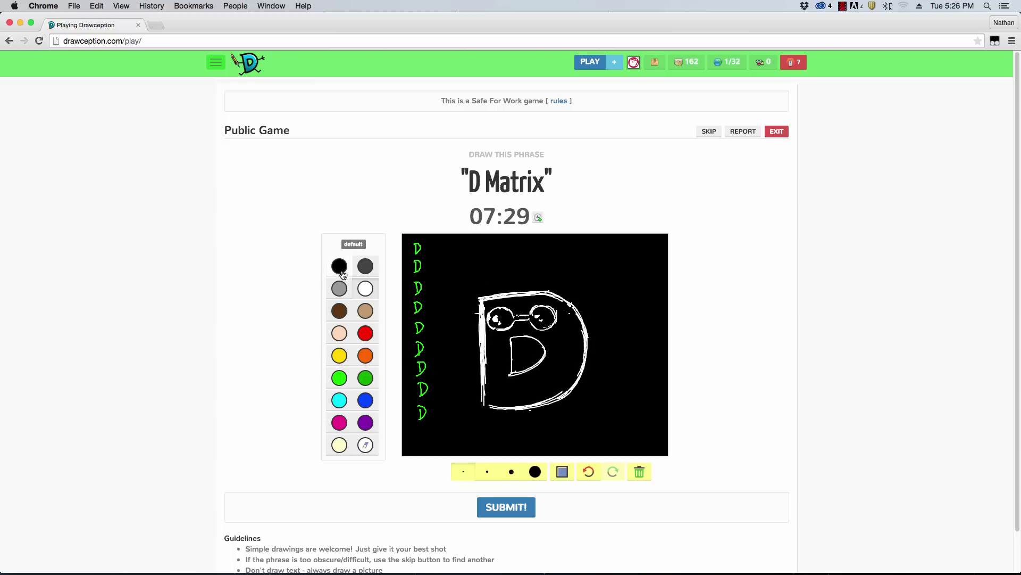
{"action": "left_click_drag", "start_coordinate": [485, 313], "coordinate": [488, 376]}
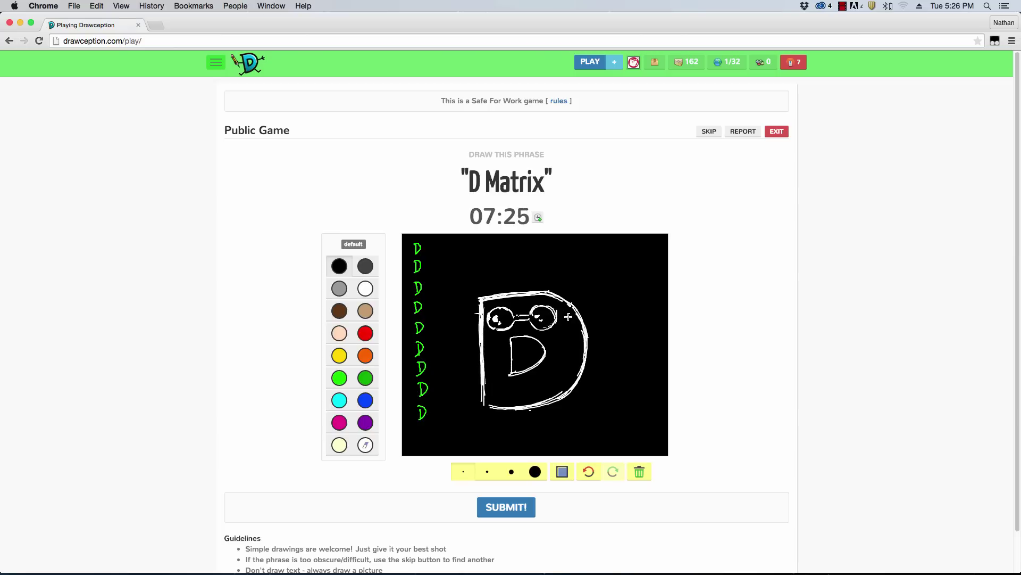
Draw arms with hands on both sides of the D and legs below it.
{"action": "left_click", "coordinate": [365, 288]}
{"action": "left_click_drag", "start_coordinate": [475, 358], "coordinate": [467, 370]}
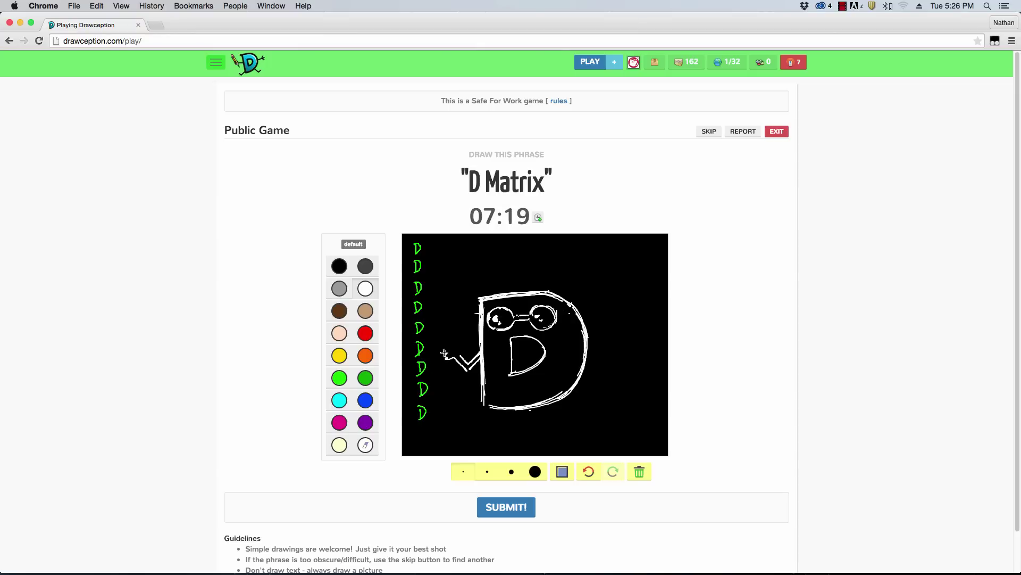
{"action": "left_click_drag", "start_coordinate": [445, 353], "coordinate": [448, 347]}
{"action": "left_click_drag", "start_coordinate": [589, 351], "coordinate": [604, 359]}
{"action": "left_click", "coordinate": [339, 266]}
{"action": "left_click_drag", "start_coordinate": [600, 355], "coordinate": [580, 349]}
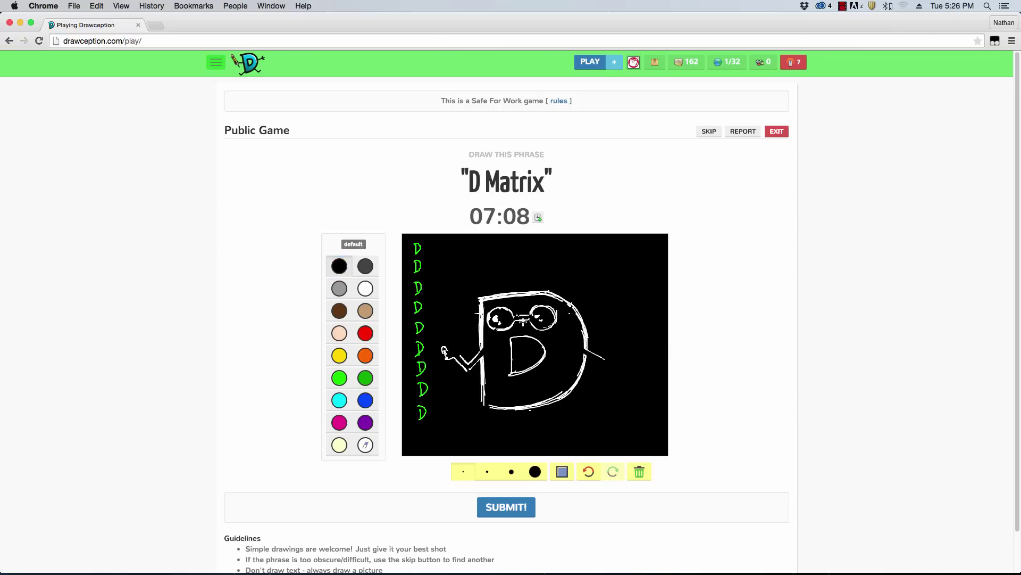
{"action": "left_click", "coordinate": [365, 288]}
{"action": "mouse_move", "coordinate": [587, 353]}
{"action": "left_mouse_down"}
{"action": "mouse_move", "coordinate": [609, 372]}
{"action": "mouse_move", "coordinate": [618, 344]}
{"action": "left_mouse_up"}
{"action": "mouse_move", "coordinate": [503, 409]}
{"action": "left_mouse_down"}
{"action": "mouse_move", "coordinate": [501, 431]}
{"action": "mouse_move", "coordinate": [567, 433]}
{"action": "mouse_move", "coordinate": [555, 429]}
{"action": "left_mouse_up"}
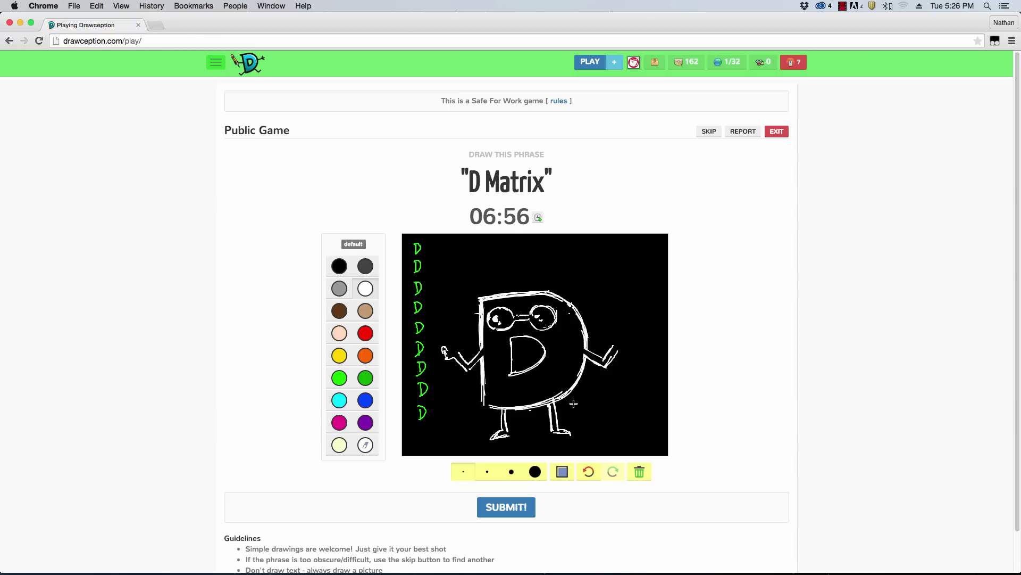
{"action": "left_click_drag", "start_coordinate": [494, 308], "coordinate": [481, 331]}
Paint out the old glasses with the thickest black brush, then redraw eyes with pupils and right-hand fingers.
{"action": "left_click", "coordinate": [339, 265]}
{"action": "left_click", "coordinate": [511, 472]}
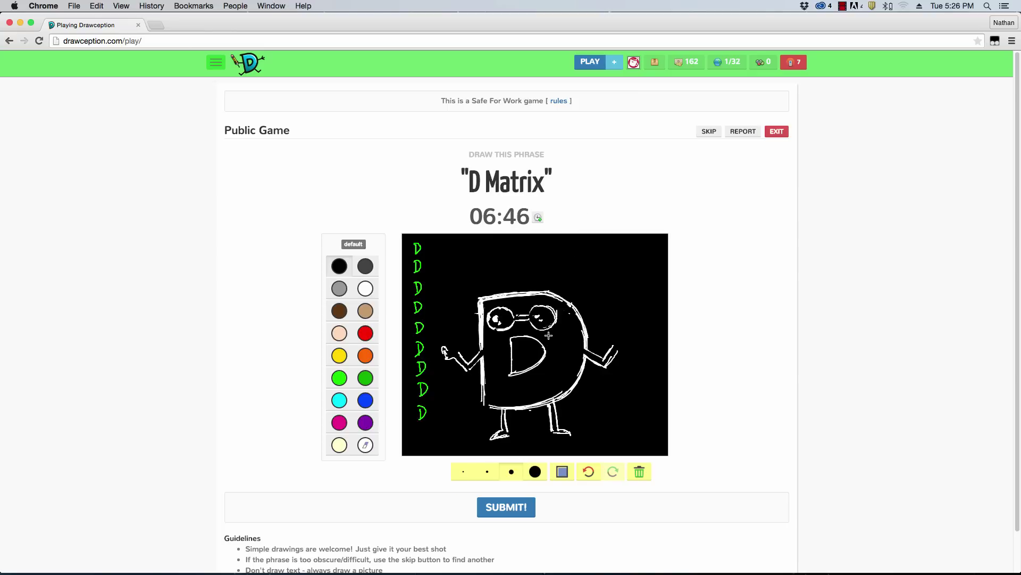
{"action": "left_click", "coordinate": [535, 471]}
{"action": "left_click_drag", "start_coordinate": [532, 318], "coordinate": [489, 320]}
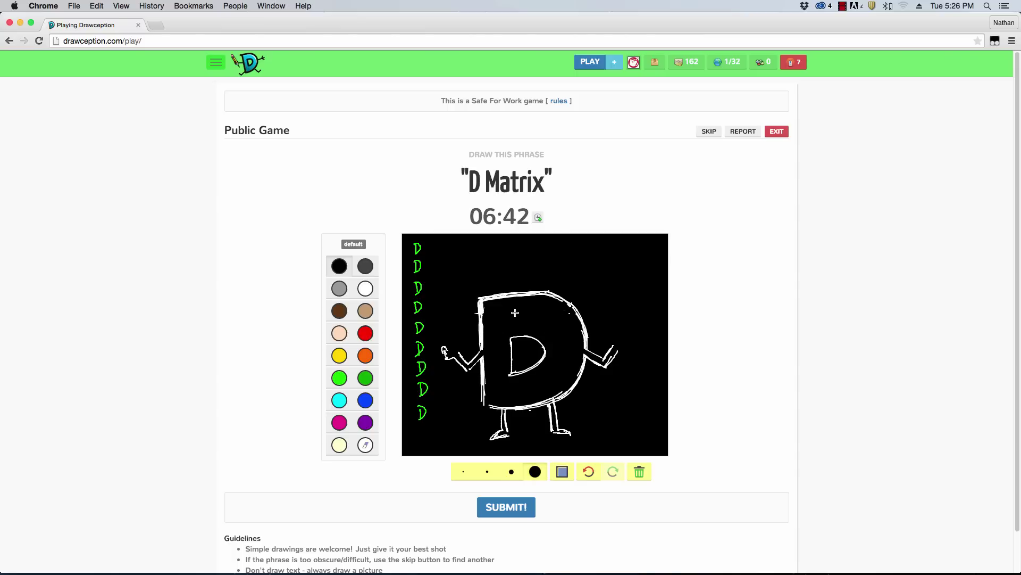
{"action": "left_click", "coordinate": [365, 288]}
{"action": "left_click", "coordinate": [464, 468]}
{"action": "mouse_move", "coordinate": [507, 311]}
{"action": "left_mouse_down"}
{"action": "mouse_move", "coordinate": [507, 324]}
{"action": "mouse_move", "coordinate": [534, 307]}
{"action": "left_mouse_up"}
{"action": "left_click", "coordinate": [507, 317]}
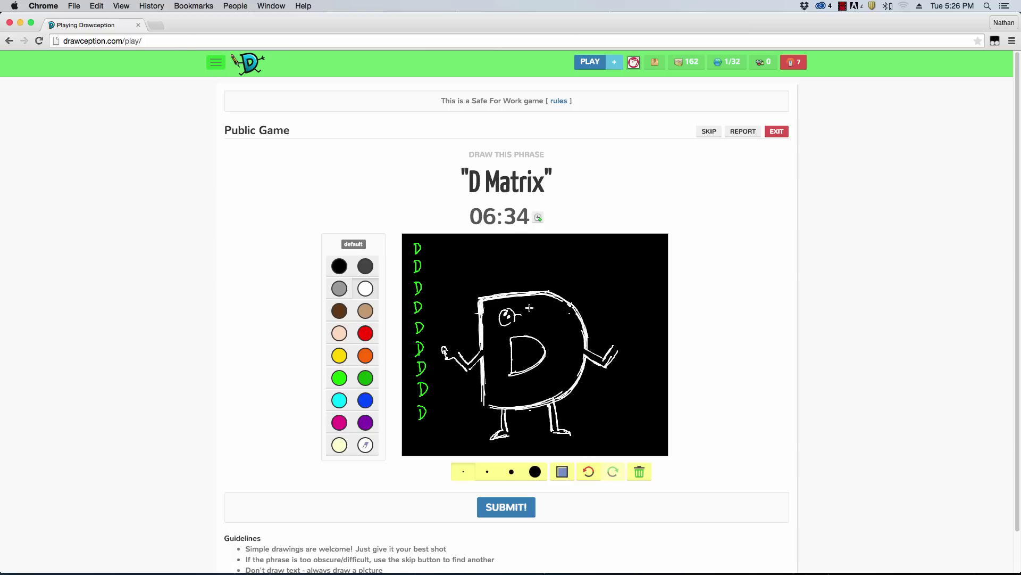
{"action": "left_click", "coordinate": [532, 316]}
{"action": "left_click_drag", "start_coordinate": [618, 349], "coordinate": [634, 349]}
Colour a red pill in the left hand, a blue one in the right, then start a second green D column.
{"action": "left_click", "coordinate": [366, 333]}
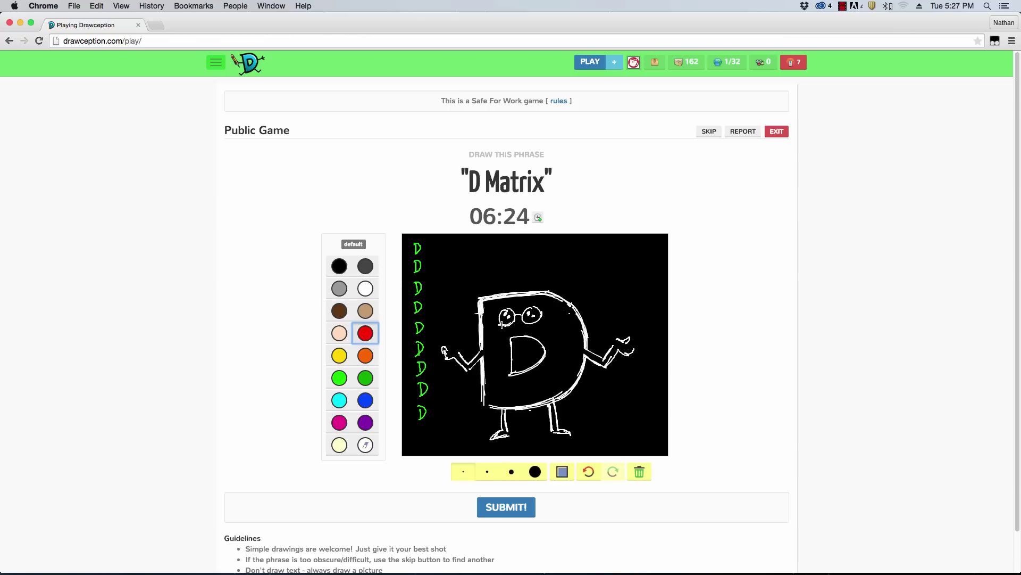
{"action": "left_click", "coordinate": [451, 343]}
{"action": "left_click_drag", "start_coordinate": [455, 347], "coordinate": [455, 349]}
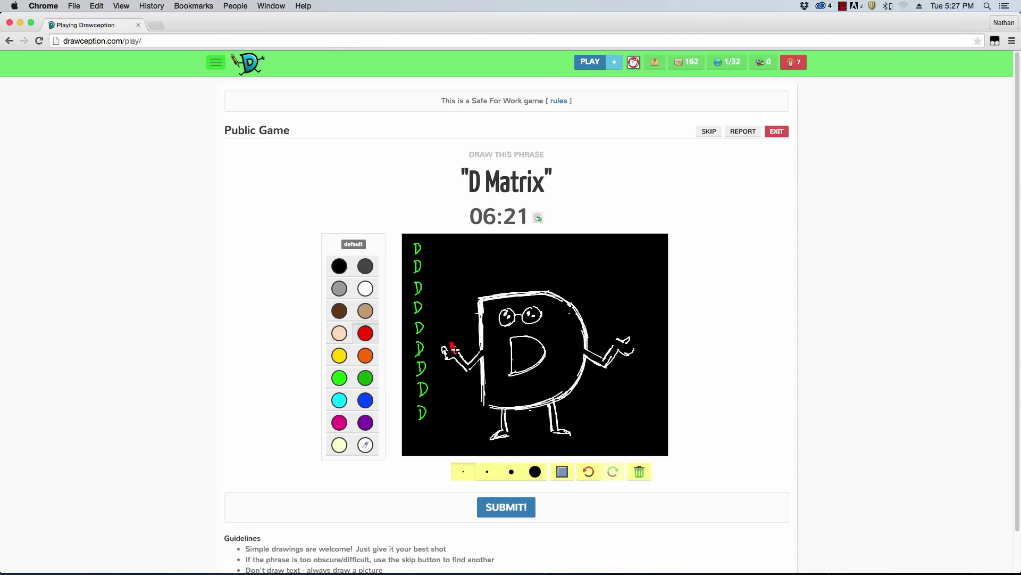
{"action": "left_click", "coordinate": [366, 400]}
{"action": "left_click_drag", "start_coordinate": [627, 348], "coordinate": [631, 341]}
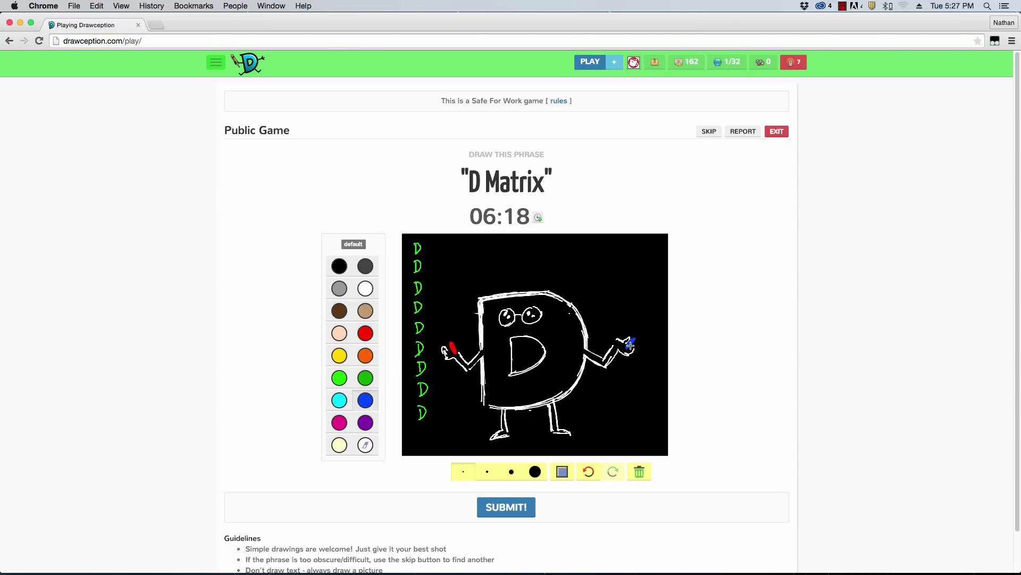
{"action": "left_click", "coordinate": [538, 318]}
{"action": "left_click", "coordinate": [366, 333]}
{"action": "left_click", "coordinate": [339, 378]}
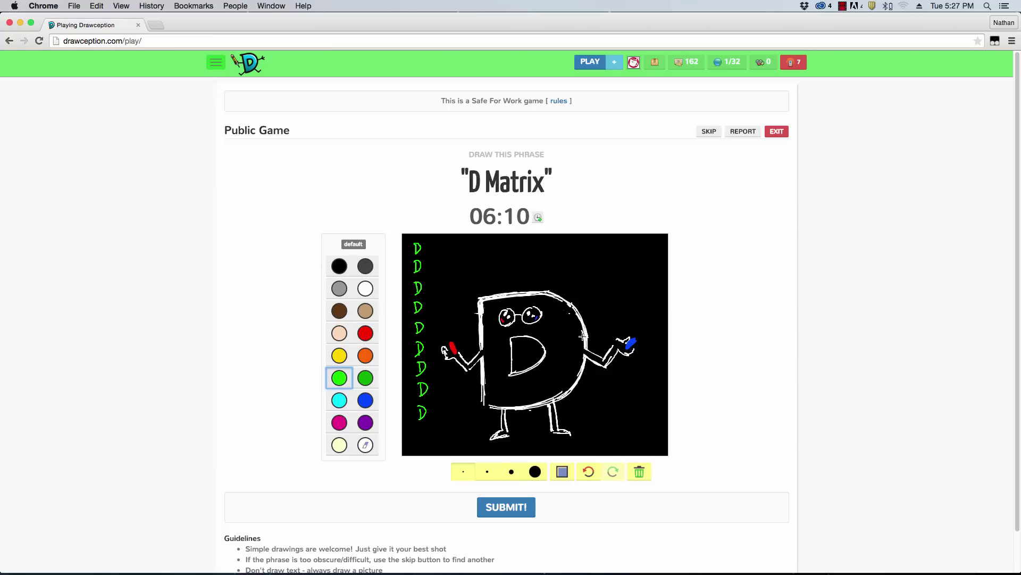
{"action": "left_click_drag", "start_coordinate": [432, 253], "coordinate": [440, 330]}
Fill the second and third columns plus the top and bottom gaps with bright green D's.
{"action": "mouse_move", "coordinate": [438, 370]}
{"action": "left_mouse_down"}
{"action": "mouse_move", "coordinate": [443, 421]}
{"action": "mouse_move", "coordinate": [424, 445]}
{"action": "mouse_move", "coordinate": [440, 442]}
{"action": "left_mouse_up"}
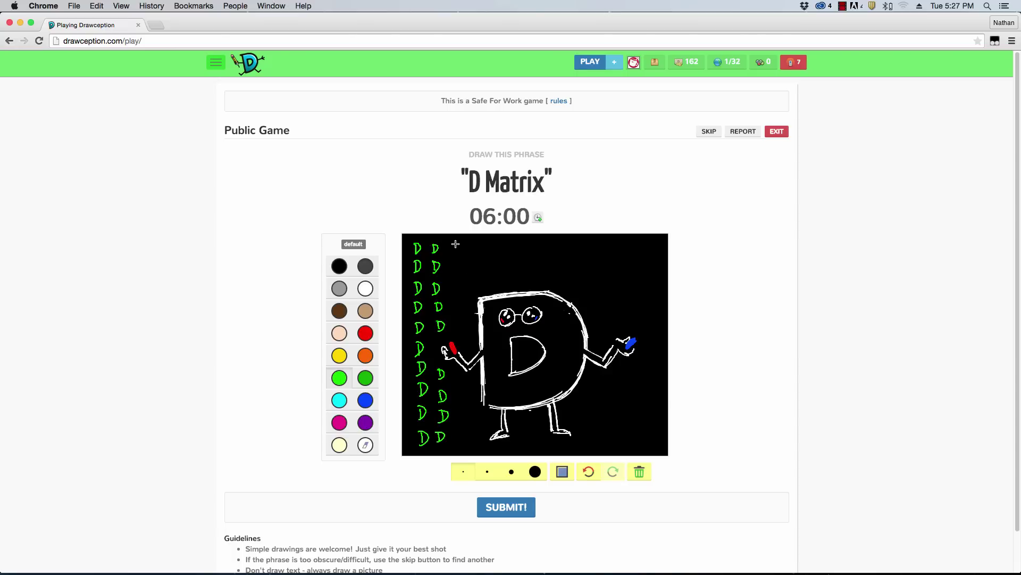
{"action": "left_click_drag", "start_coordinate": [455, 244], "coordinate": [463, 325]}
{"action": "left_click_drag", "start_coordinate": [463, 378], "coordinate": [466, 436]}
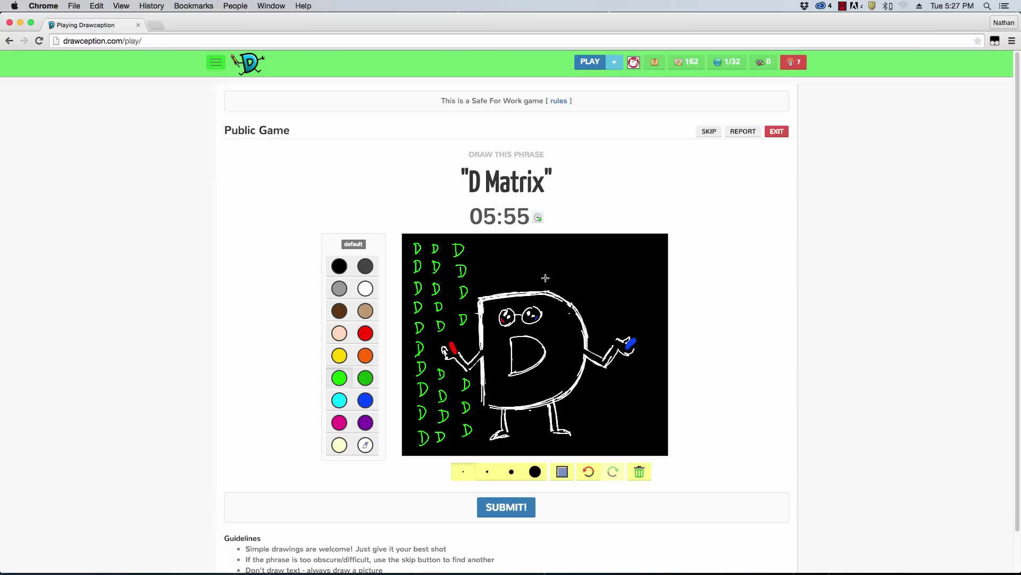
{"action": "left_click_drag", "start_coordinate": [481, 242], "coordinate": [485, 272]}
{"action": "mouse_move", "coordinate": [513, 250]}
{"action": "left_mouse_down"}
{"action": "mouse_move", "coordinate": [516, 270]}
{"action": "mouse_move", "coordinate": [553, 246]}
{"action": "left_mouse_up"}
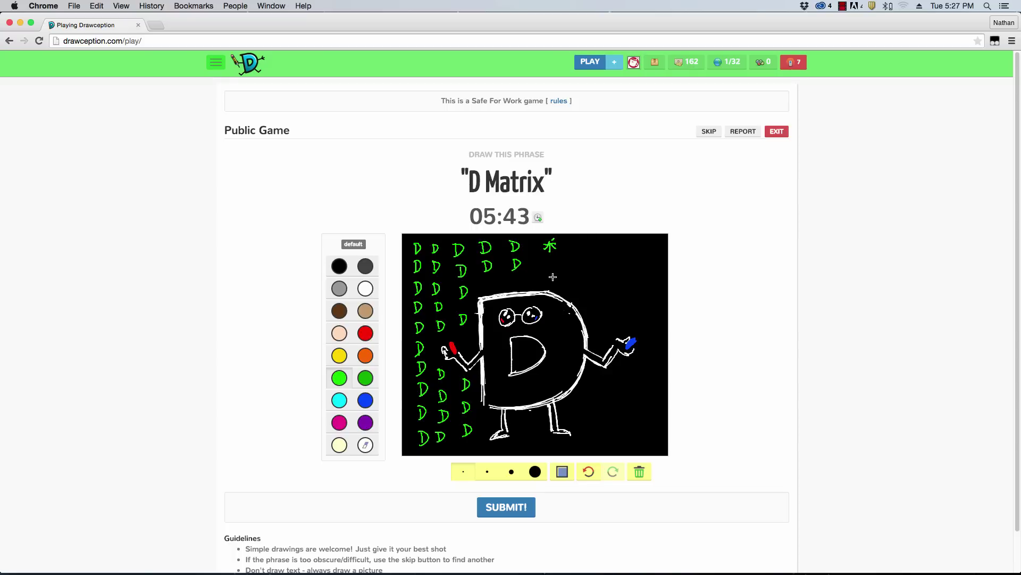
{"action": "mouse_move", "coordinate": [547, 260]}
{"action": "left_mouse_down"}
{"action": "mouse_move", "coordinate": [547, 273]}
{"action": "mouse_move", "coordinate": [488, 288]}
{"action": "left_mouse_up"}
{"action": "mouse_move", "coordinate": [518, 420]}
{"action": "left_mouse_down"}
{"action": "mouse_move", "coordinate": [518, 432]}
{"action": "mouse_move", "coordinate": [482, 427]}
{"action": "left_mouse_up"}
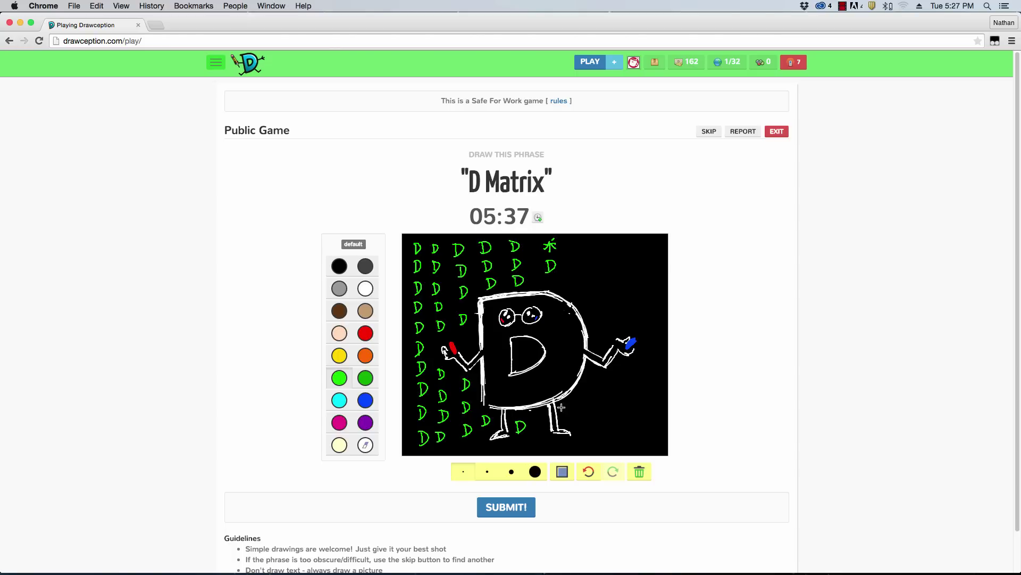
{"action": "mouse_move", "coordinate": [538, 412]}
{"action": "left_mouse_down"}
{"action": "mouse_move", "coordinate": [539, 424]}
{"action": "mouse_move", "coordinate": [565, 415]}
{"action": "left_mouse_up"}
{"action": "left_click_drag", "start_coordinate": [575, 244], "coordinate": [580, 296]}
Bolden some D's in dark green and add D's right of the big D and its right leg.
{"action": "left_click", "coordinate": [366, 377]}
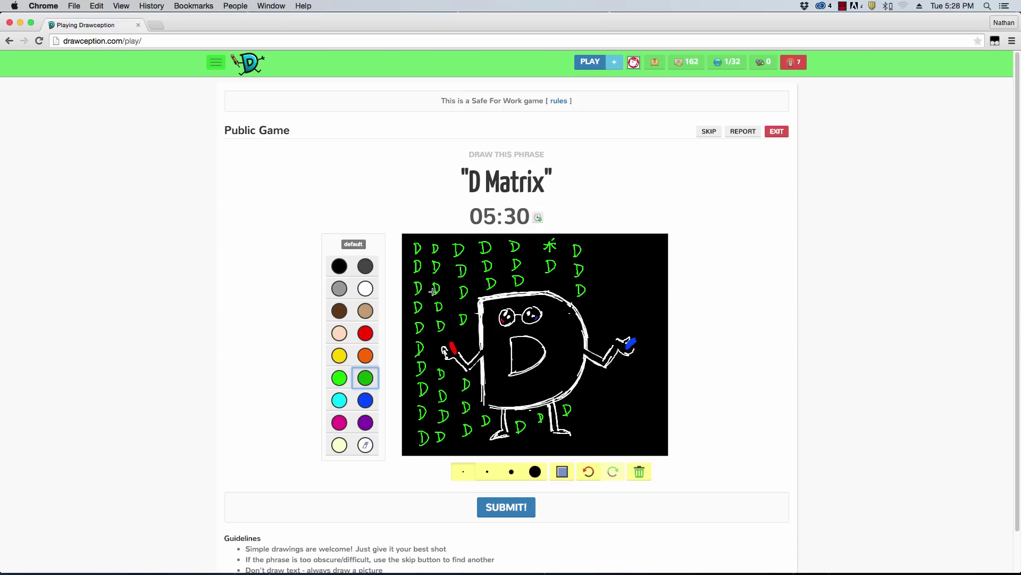
{"action": "left_click_drag", "start_coordinate": [434, 284], "coordinate": [434, 296]}
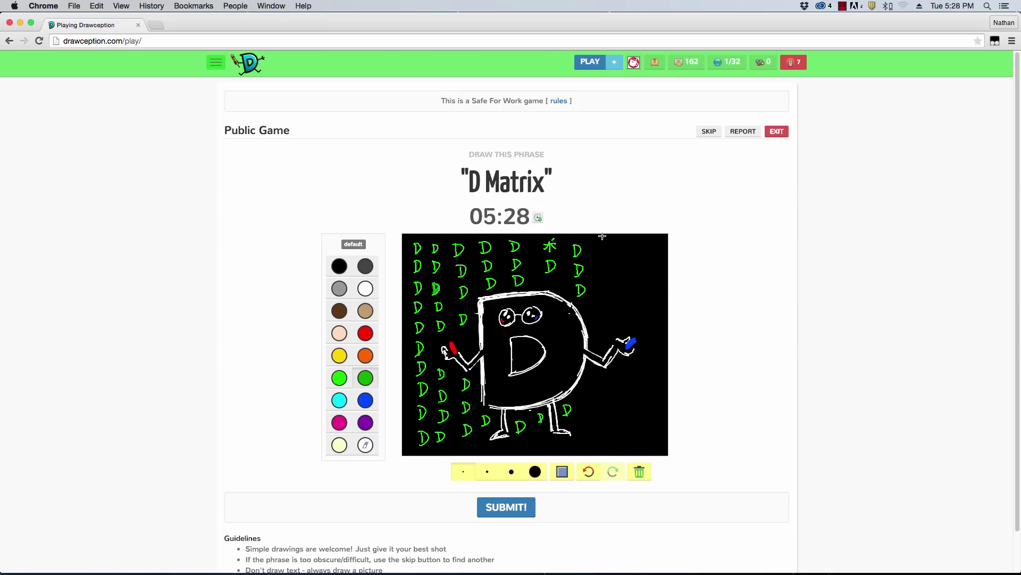
{"action": "left_click_drag", "start_coordinate": [577, 285], "coordinate": [585, 315]}
{"action": "left_click_drag", "start_coordinate": [584, 385], "coordinate": [586, 396]}
{"action": "left_click_drag", "start_coordinate": [587, 414], "coordinate": [591, 424]}
{"action": "left_click", "coordinate": [340, 377]}
Add bright green D columns down the right side to the far right edge, then pick white.
{"action": "left_click_drag", "start_coordinate": [597, 245], "coordinate": [600, 254]}
{"action": "left_click_drag", "start_coordinate": [603, 267], "coordinate": [607, 328]}
{"action": "left_click_drag", "start_coordinate": [604, 386], "coordinate": [606, 429]}
{"action": "left_click_drag", "start_coordinate": [624, 251], "coordinate": [634, 313]}
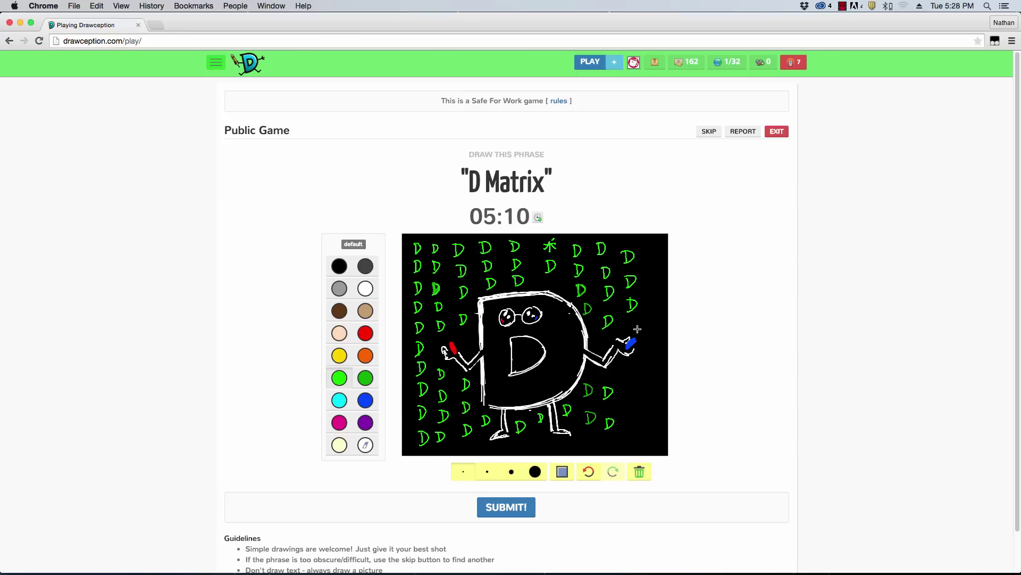
{"action": "left_click_drag", "start_coordinate": [632, 373], "coordinate": [633, 439]}
{"action": "left_click_drag", "start_coordinate": [649, 250], "coordinate": [652, 387]}
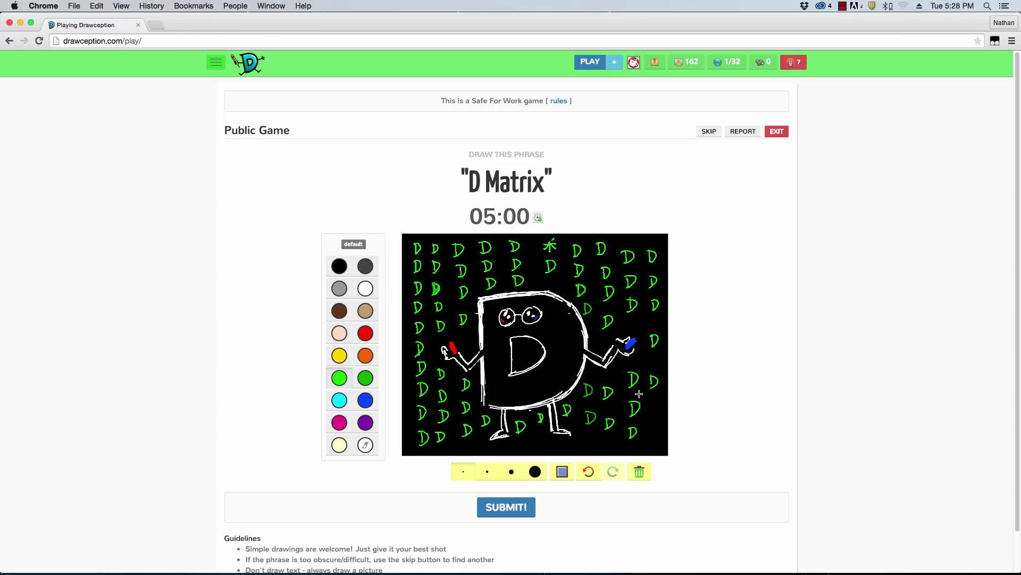
{"action": "left_click", "coordinate": [365, 289]}
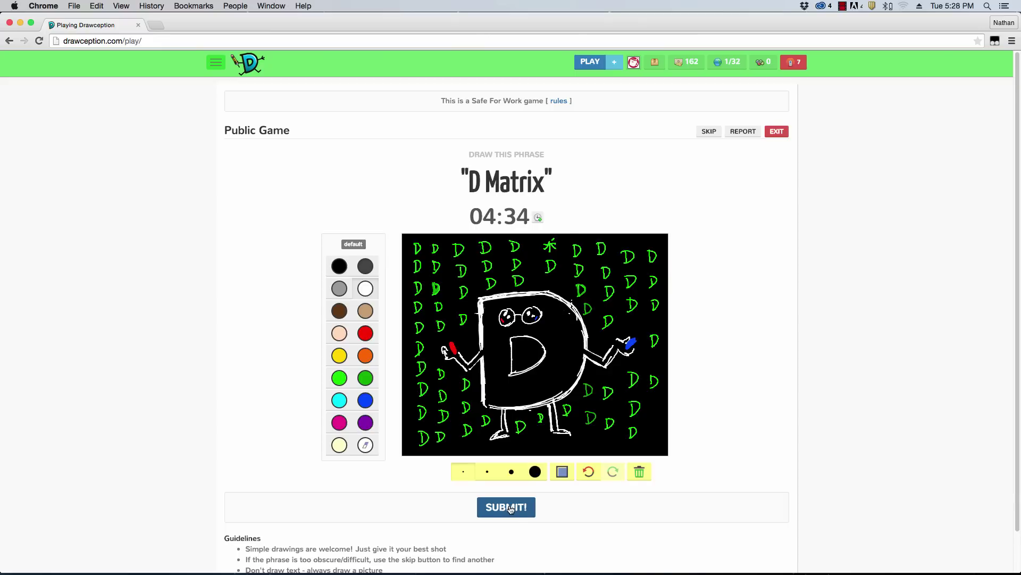
Submit the D Matrix drawing and confirm Yes in the 'Ready to submit this panel?' prompt.
{"action": "left_click", "coordinate": [510, 508]}
{"action": "left_click", "coordinate": [500, 247]}
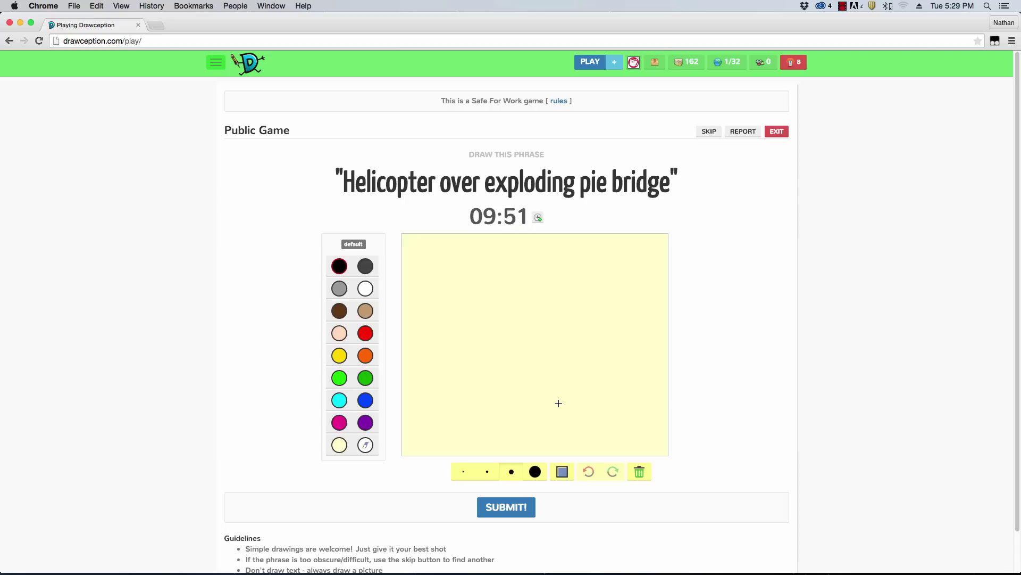
{"action": "left_click", "coordinate": [339, 265]}
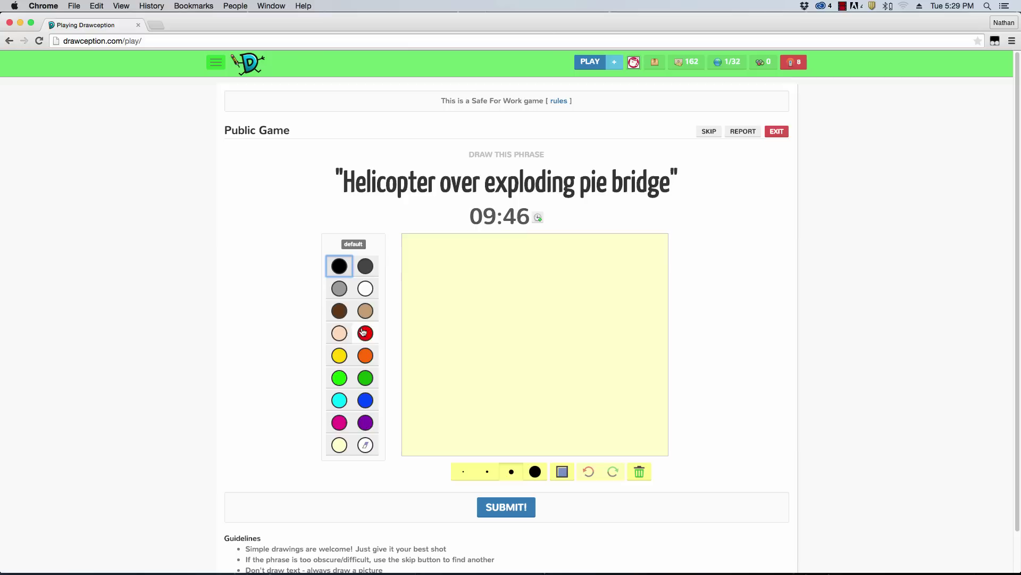
{"action": "left_click", "coordinate": [339, 287]}
{"action": "left_click", "coordinate": [338, 265]}
{"action": "left_click", "coordinate": [409, 416]}
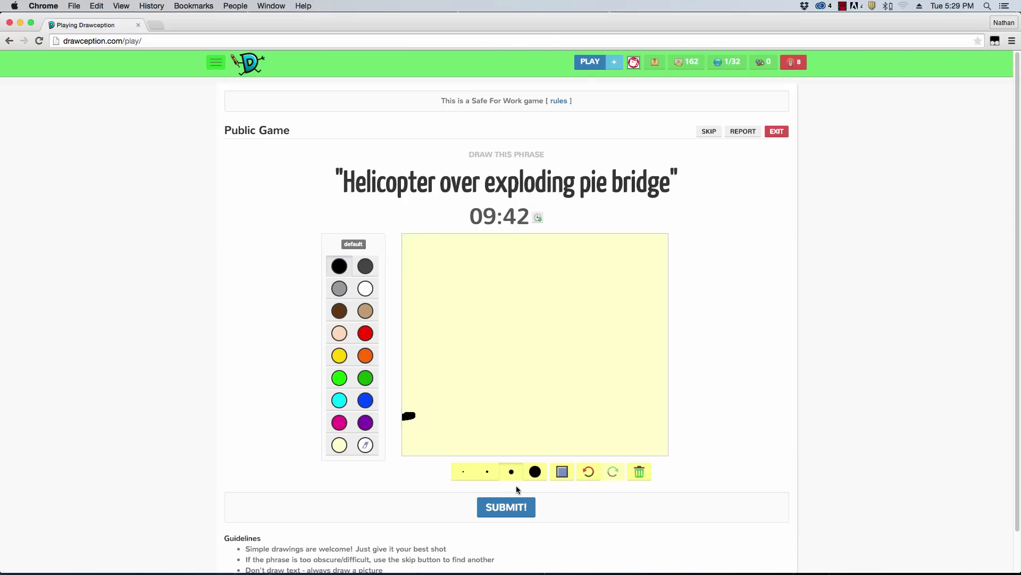
{"action": "left_click", "coordinate": [589, 471]}
{"action": "left_click", "coordinate": [487, 471]}
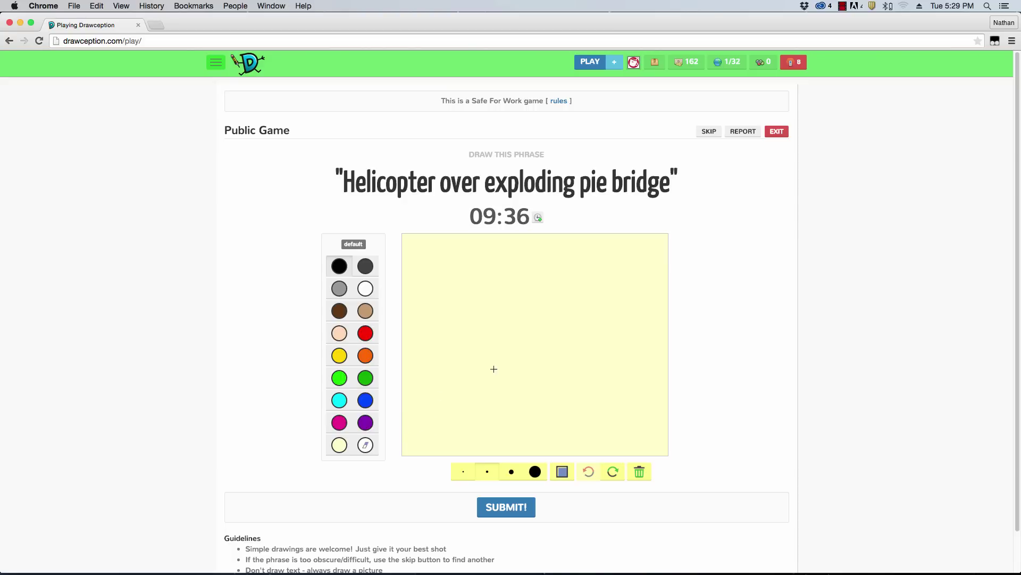
{"action": "right_click", "coordinate": [402, 436]}
{"action": "left_click", "coordinate": [401, 425]}
{"action": "right_click", "coordinate": [408, 419]}
{"action": "left_click", "coordinate": [414, 416]}
{"action": "left_click", "coordinate": [414, 416]}
{"action": "mouse_move", "coordinate": [410, 416]}
{"action": "left_mouse_down"}
{"action": "mouse_move", "coordinate": [512, 380]}
{"action": "mouse_move", "coordinate": [674, 422]}
{"action": "left_mouse_up"}
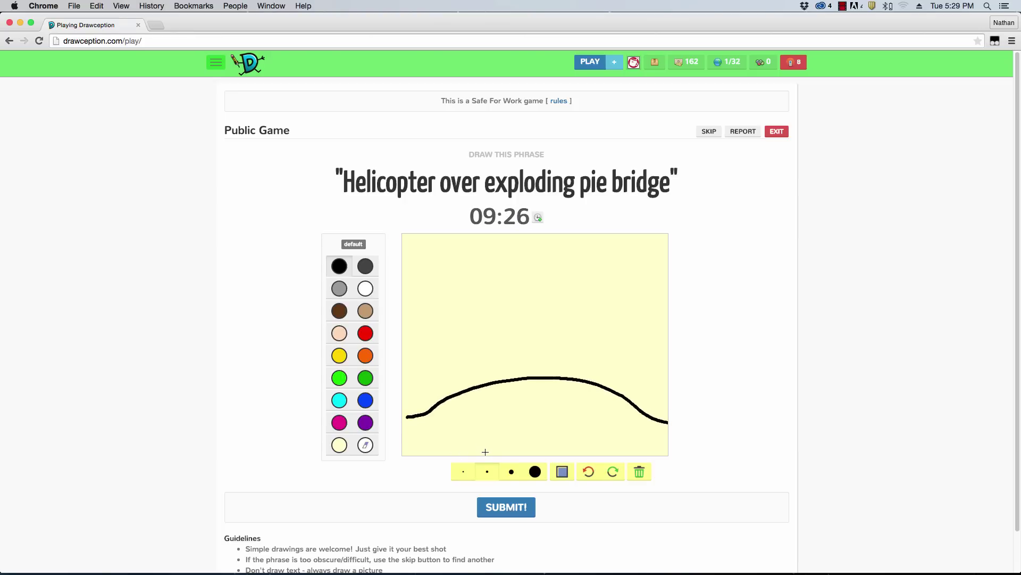
{"action": "mouse_move", "coordinate": [485, 451]}
{"action": "left_mouse_down"}
{"action": "mouse_move", "coordinate": [591, 434]}
{"action": "mouse_move", "coordinate": [604, 456]}
{"action": "left_mouse_up"}
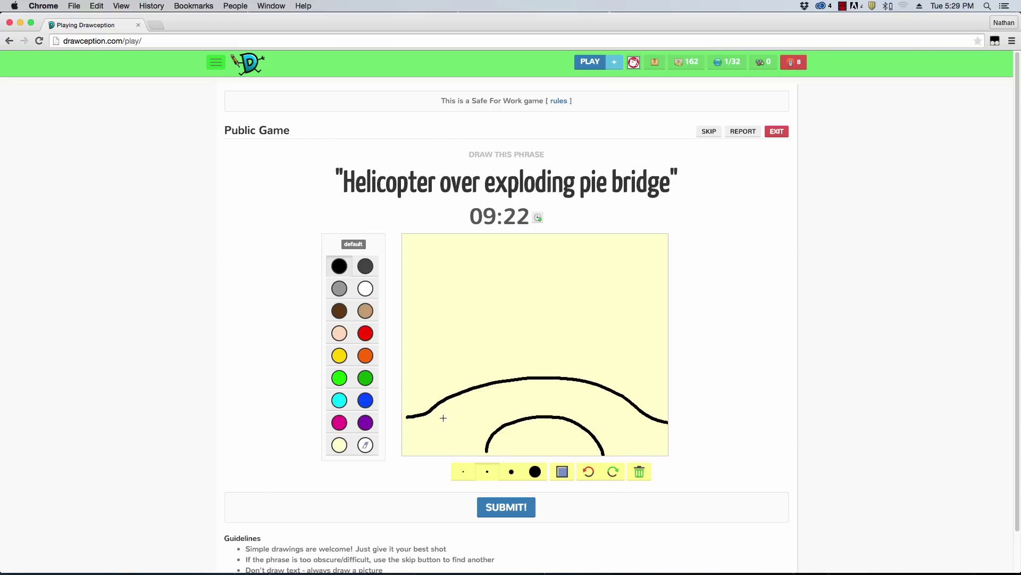
{"action": "right_click", "coordinate": [469, 472]}
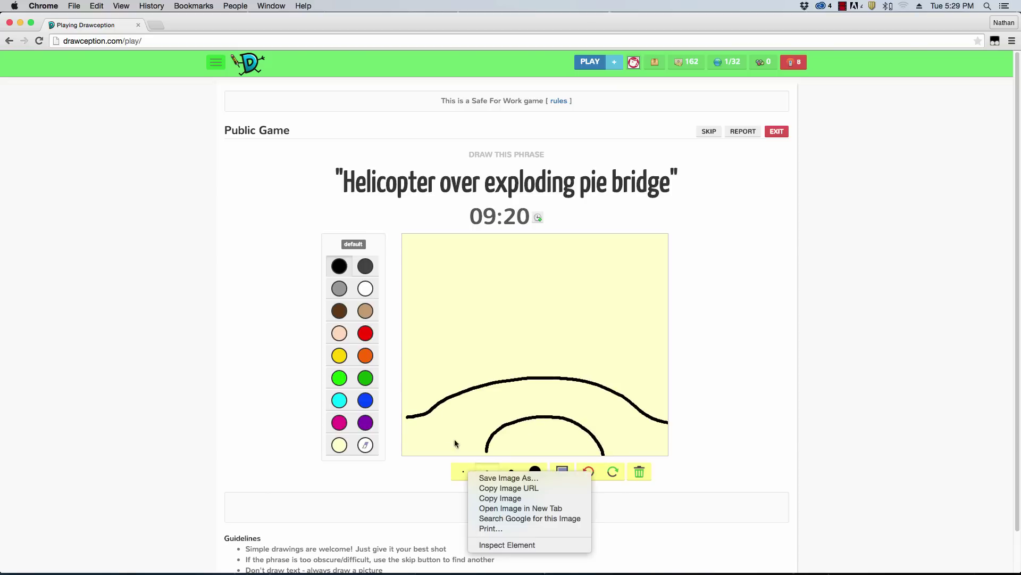
{"action": "right_click", "coordinate": [458, 468]}
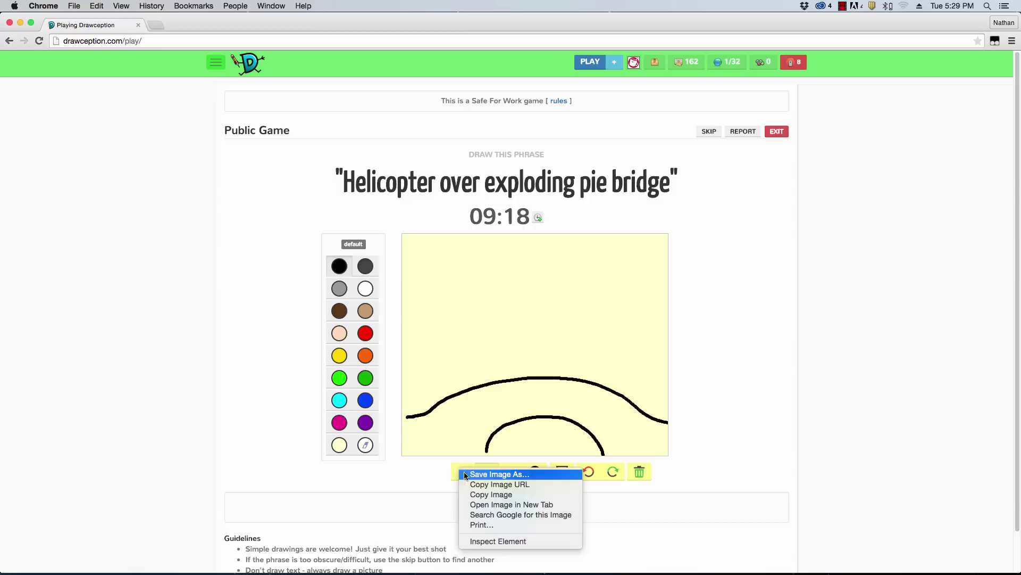
{"action": "left_click", "coordinate": [564, 406]}
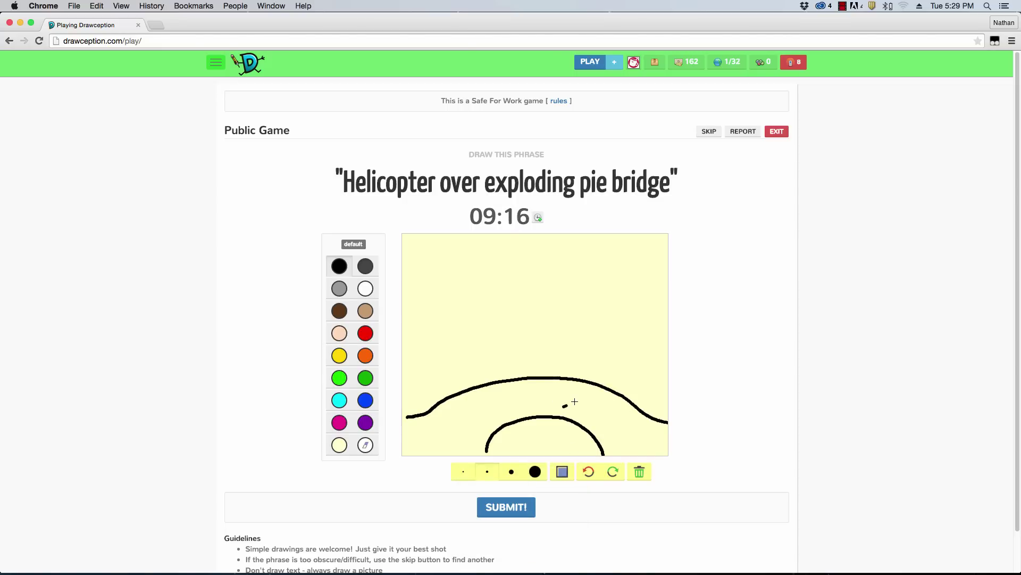
{"action": "left_click", "coordinate": [591, 471]}
{"action": "left_click", "coordinate": [591, 471]}
Clear the trial strokes, draw the left bridge hump, and scribble a curly explosion with a sound word.
{"action": "left_click", "coordinate": [590, 471]}
{"action": "left_click", "coordinate": [414, 416]}
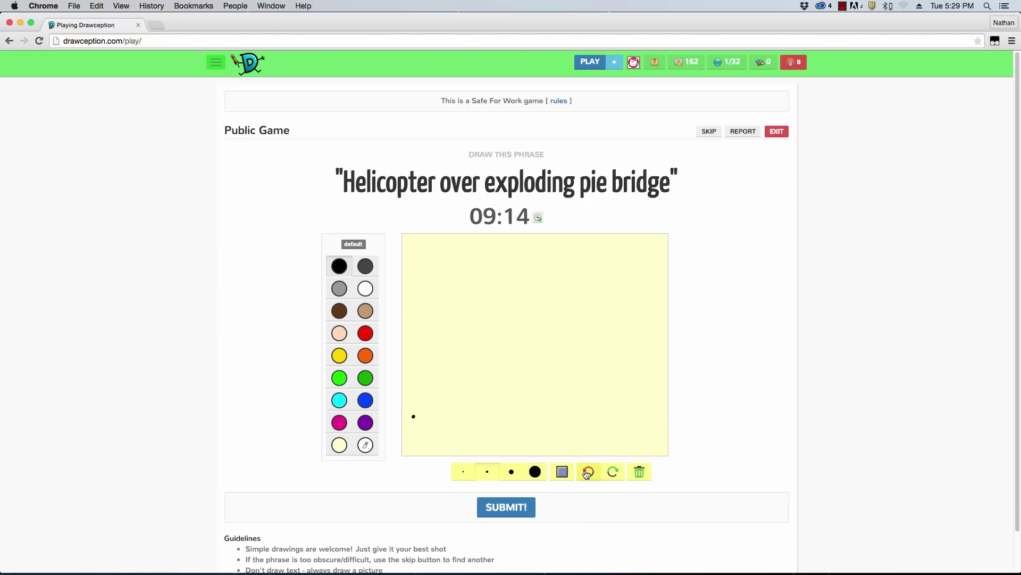
{"action": "mouse_move", "coordinate": [413, 417]}
{"action": "left_mouse_down"}
{"action": "mouse_move", "coordinate": [506, 383]}
{"action": "mouse_move", "coordinate": [516, 410]}
{"action": "mouse_move", "coordinate": [484, 430]}
{"action": "mouse_move", "coordinate": [480, 457]}
{"action": "left_mouse_up"}
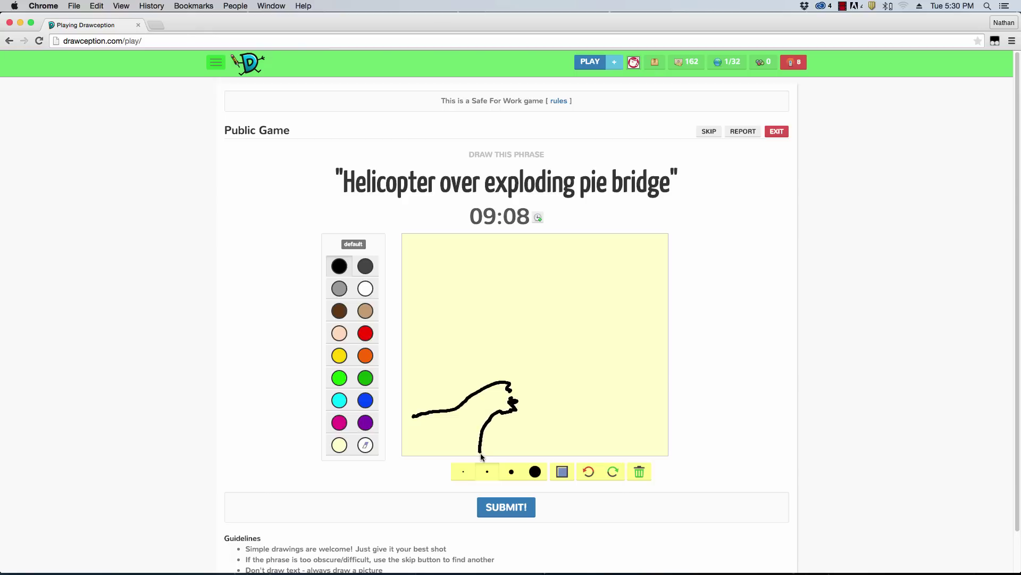
{"action": "mouse_move", "coordinate": [521, 387]}
{"action": "left_mouse_down"}
{"action": "mouse_move", "coordinate": [538, 367]}
{"action": "mouse_move", "coordinate": [572, 379]}
{"action": "left_mouse_up"}
{"action": "mouse_move", "coordinate": [524, 387]}
{"action": "left_mouse_down"}
{"action": "mouse_move", "coordinate": [512, 400]}
{"action": "mouse_move", "coordinate": [529, 394]}
{"action": "left_mouse_up"}
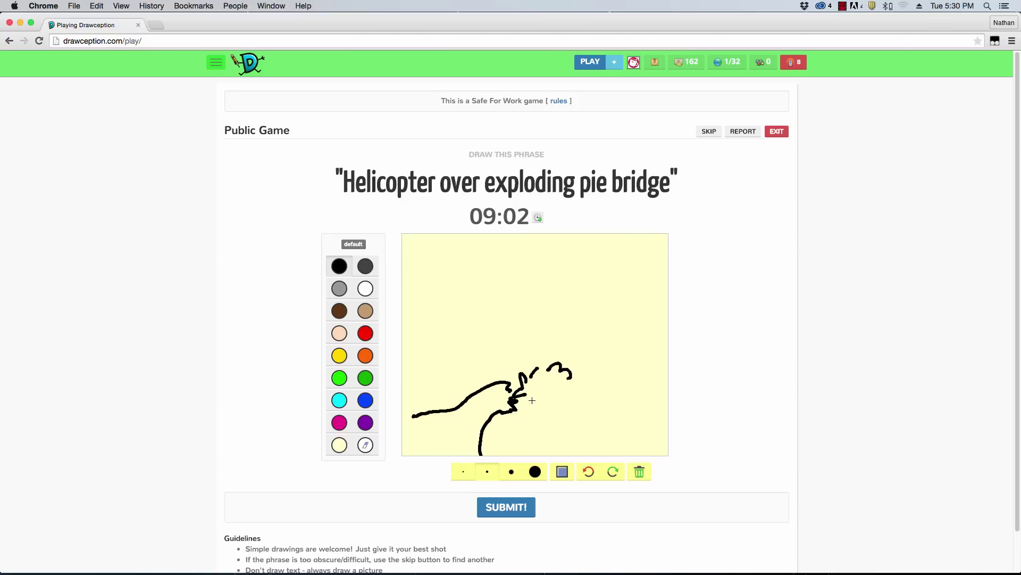
{"action": "mouse_move", "coordinate": [528, 395]}
{"action": "left_mouse_down"}
{"action": "mouse_move", "coordinate": [524, 409]}
{"action": "mouse_move", "coordinate": [559, 434]}
{"action": "mouse_move", "coordinate": [574, 420]}
{"action": "left_mouse_up"}
{"action": "left_click_drag", "start_coordinate": [574, 398], "coordinate": [572, 408]}
{"action": "left_click_drag", "start_coordinate": [570, 359], "coordinate": [608, 331]}
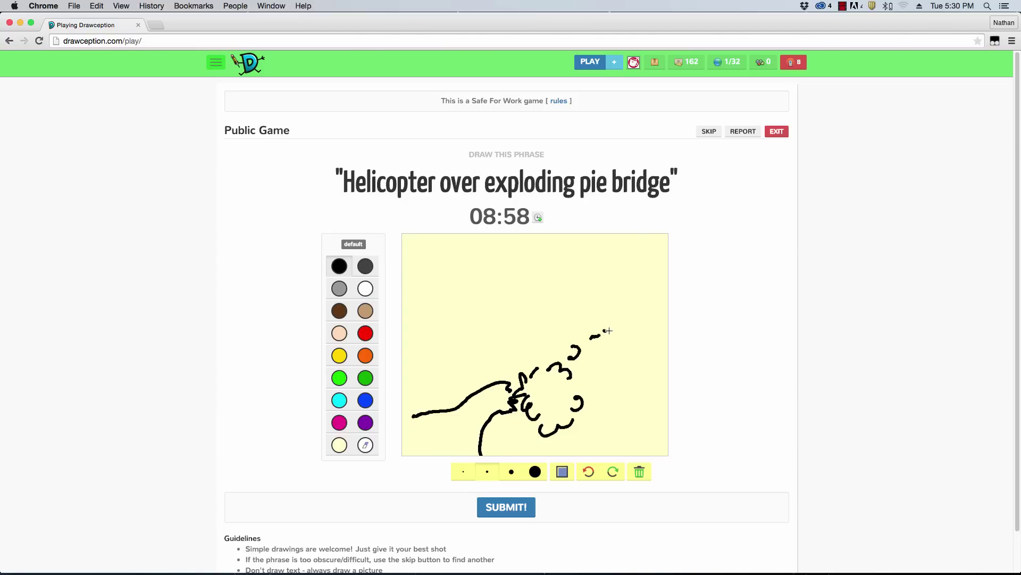
{"action": "left_click_drag", "start_coordinate": [537, 392], "coordinate": [573, 407]}
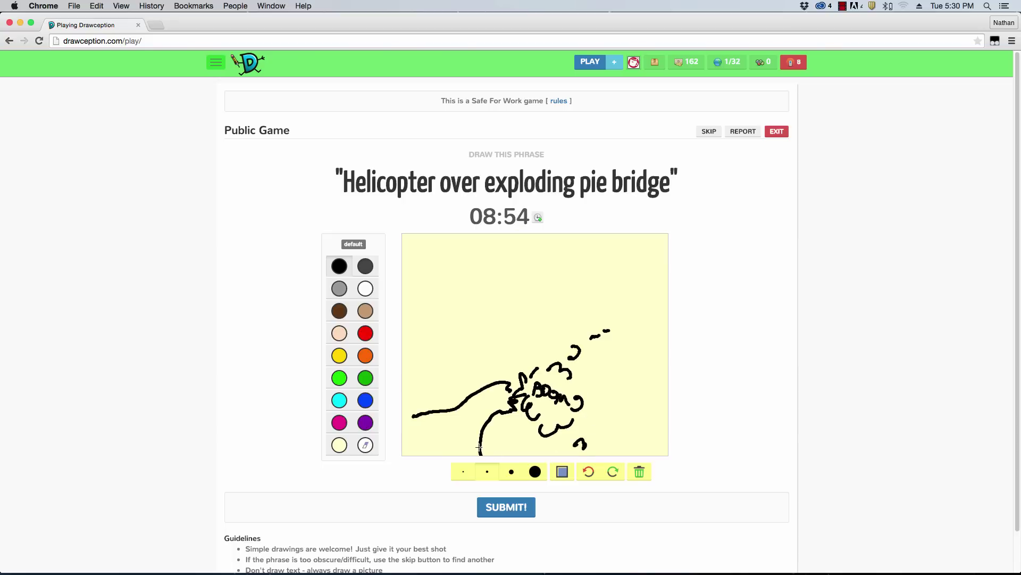
Replace the black bottom line with blue water along the canvas bottom.
{"action": "left_click_drag", "start_coordinate": [479, 447], "coordinate": [582, 444]}
{"action": "mouse_move", "coordinate": [515, 451]}
{"action": "left_mouse_down"}
{"action": "mouse_move", "coordinate": [573, 449]}
{"action": "mouse_move", "coordinate": [489, 451]}
{"action": "left_mouse_up"}
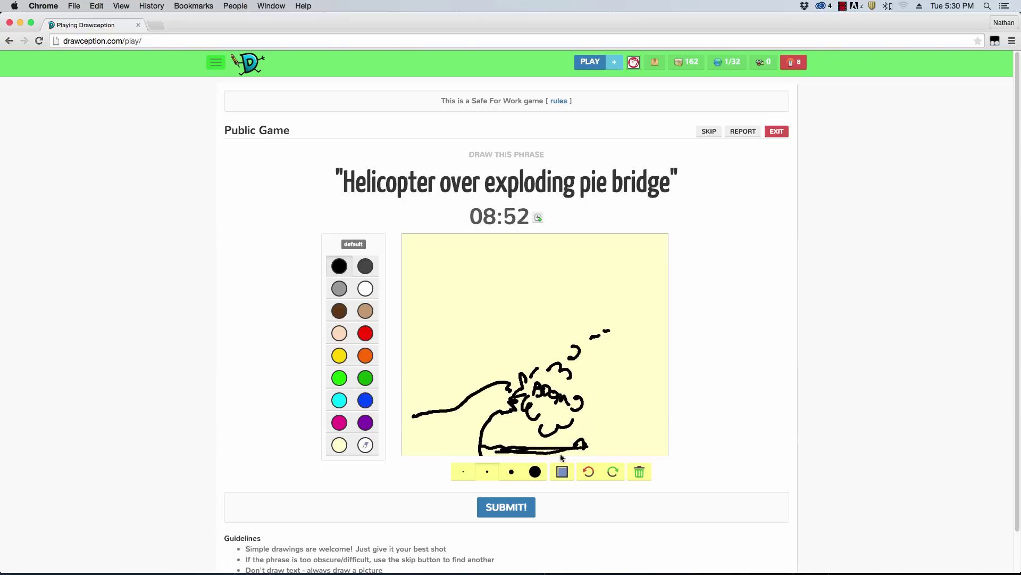
{"action": "left_click", "coordinate": [588, 471]}
{"action": "left_click", "coordinate": [588, 471]}
{"action": "left_click", "coordinate": [366, 400]}
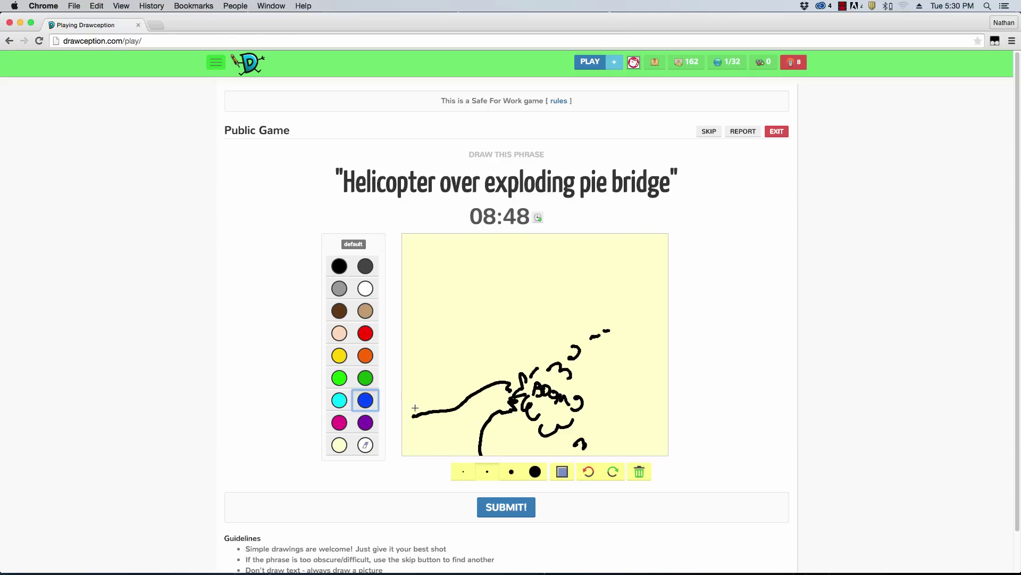
{"action": "mouse_move", "coordinate": [479, 447]}
{"action": "left_mouse_down"}
{"action": "mouse_move", "coordinate": [580, 448]}
{"action": "mouse_move", "coordinate": [498, 450]}
{"action": "mouse_move", "coordinate": [555, 451]}
{"action": "left_mouse_up"}
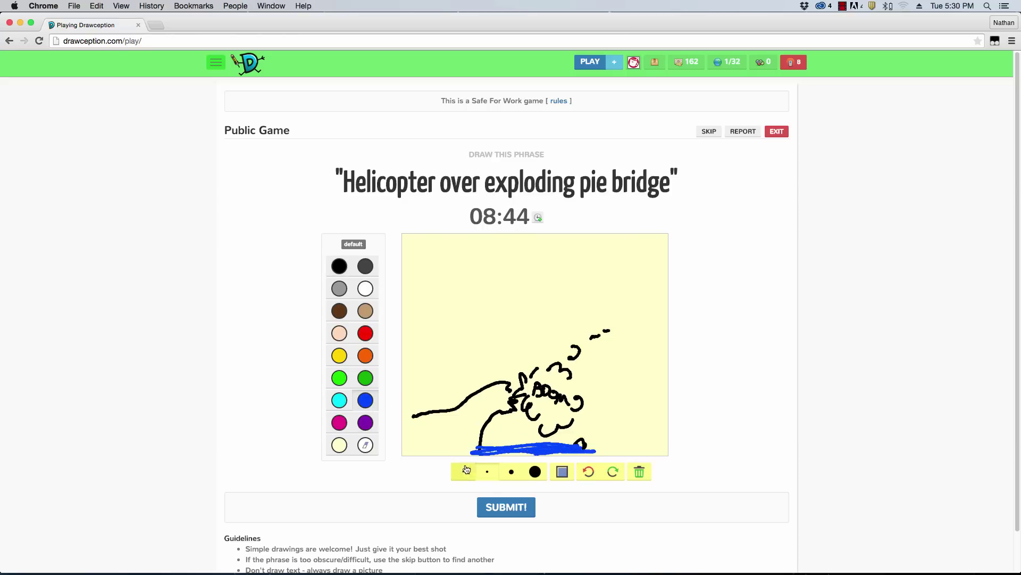
In black, add a squiggle right of the explosion and draw the bridge's right side.
{"action": "left_click", "coordinate": [340, 266]}
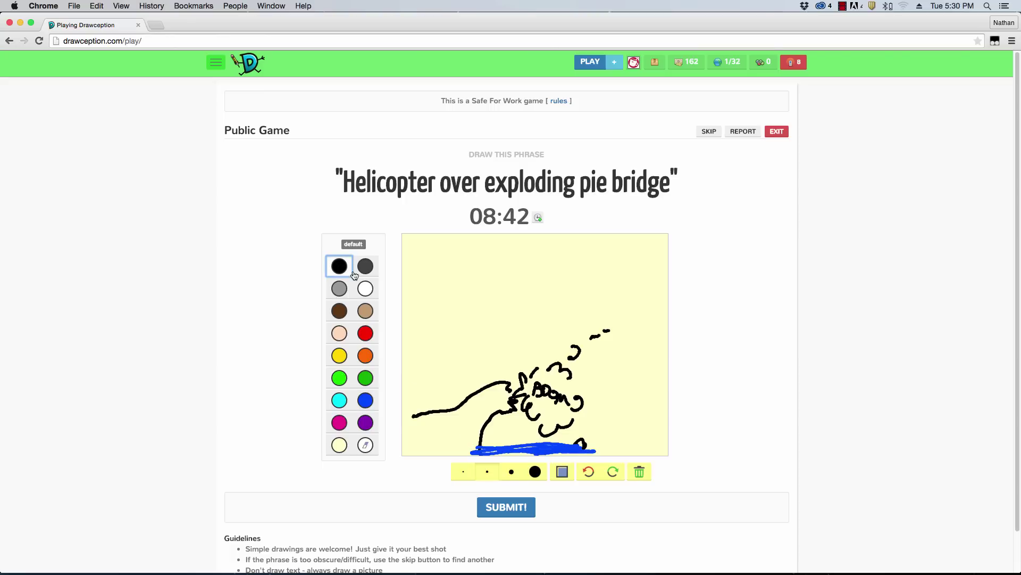
{"action": "mouse_move", "coordinate": [589, 415]}
{"action": "left_mouse_down"}
{"action": "mouse_move", "coordinate": [592, 379]}
{"action": "mouse_move", "coordinate": [612, 380]}
{"action": "mouse_move", "coordinate": [638, 387]}
{"action": "mouse_move", "coordinate": [671, 420]}
{"action": "left_mouse_up"}
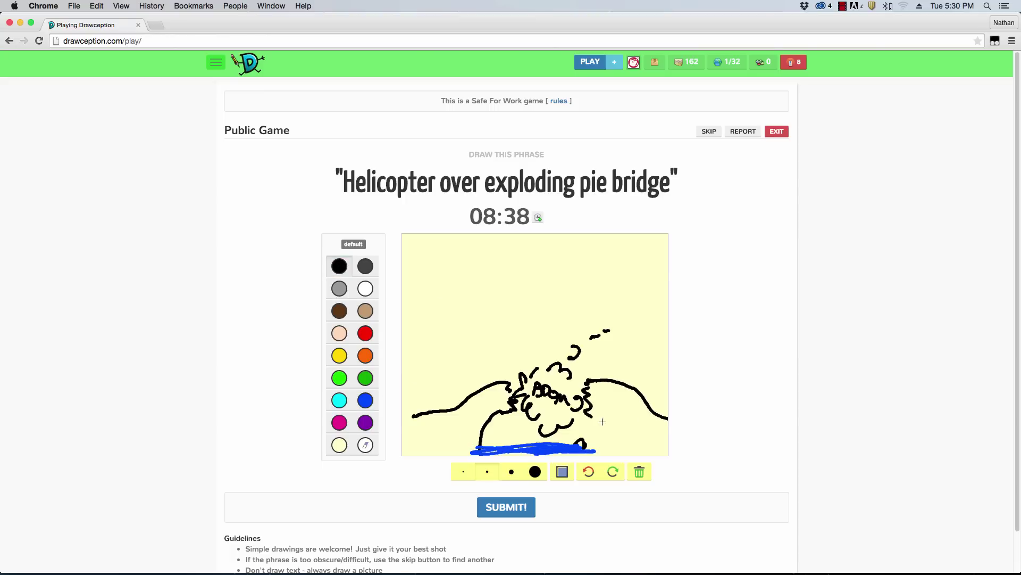
{"action": "left_click_drag", "start_coordinate": [594, 417], "coordinate": [607, 455]}
With the smallest brush, add crust texture to both sides and mark the helicopter's starting points.
{"action": "left_click", "coordinate": [464, 472]}
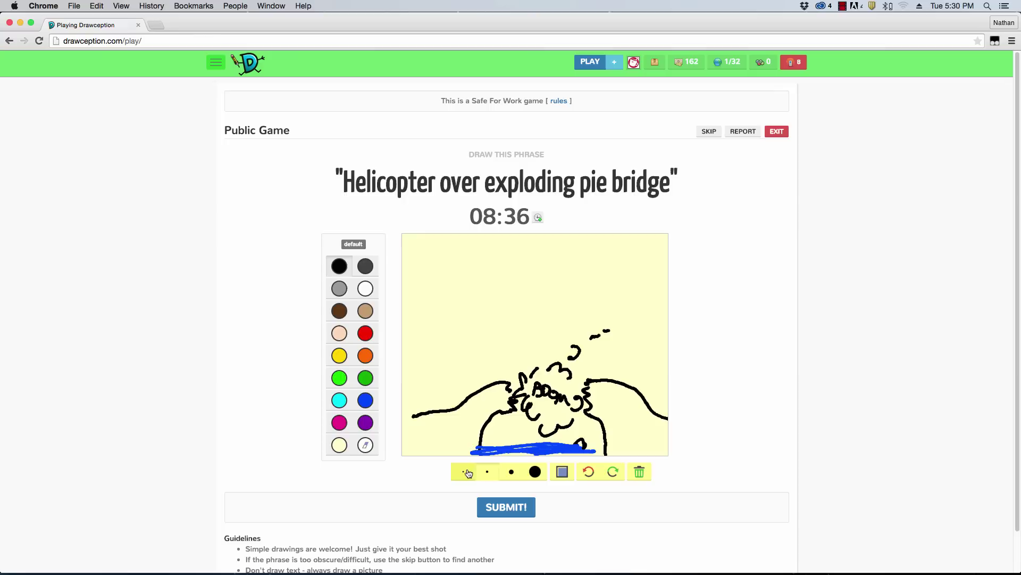
{"action": "mouse_move", "coordinate": [460, 415]}
{"action": "left_mouse_down"}
{"action": "mouse_move", "coordinate": [477, 413]}
{"action": "mouse_move", "coordinate": [456, 421]}
{"action": "mouse_move", "coordinate": [465, 430]}
{"action": "left_mouse_up"}
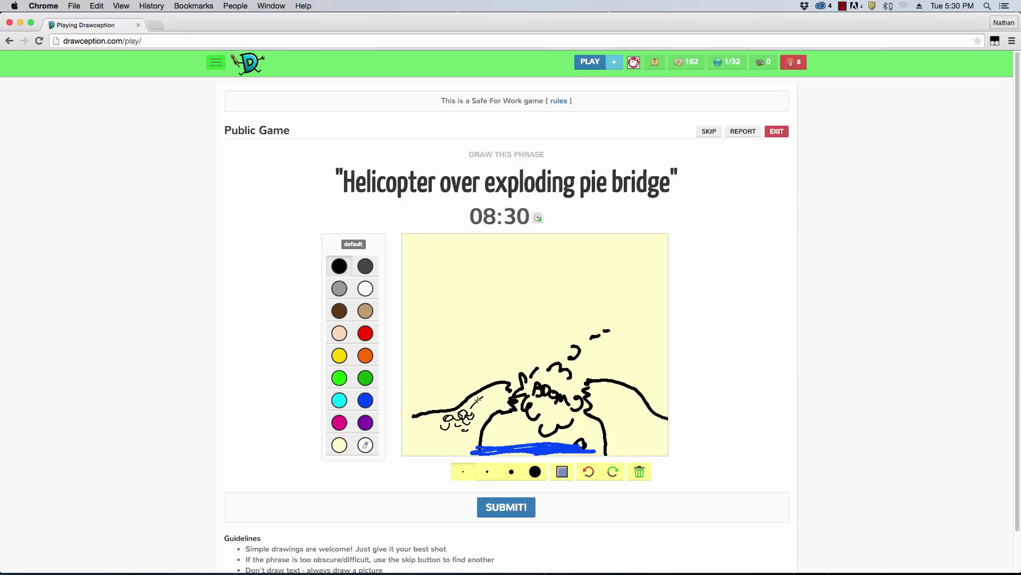
{"action": "mouse_move", "coordinate": [481, 396]}
{"action": "left_mouse_down"}
{"action": "mouse_move", "coordinate": [500, 381]}
{"action": "mouse_move", "coordinate": [457, 415]}
{"action": "mouse_move", "coordinate": [423, 417]}
{"action": "mouse_move", "coordinate": [480, 419]}
{"action": "mouse_move", "coordinate": [482, 448]}
{"action": "left_mouse_up"}
{"action": "left_click_drag", "start_coordinate": [592, 420], "coordinate": [603, 451]}
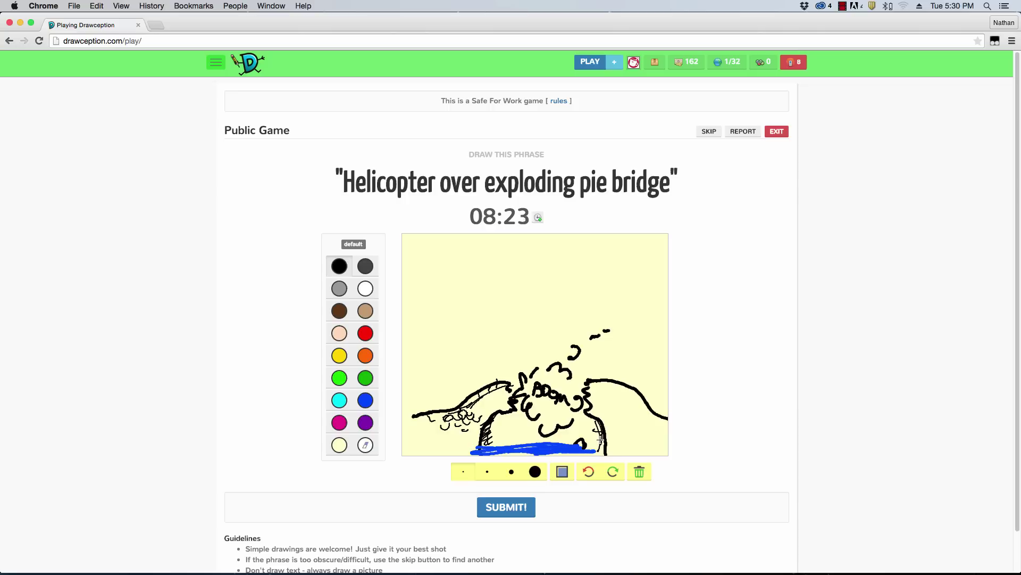
{"action": "mouse_move", "coordinate": [599, 407]}
{"action": "left_mouse_down"}
{"action": "mouse_move", "coordinate": [591, 379]}
{"action": "mouse_move", "coordinate": [668, 428]}
{"action": "left_mouse_up"}
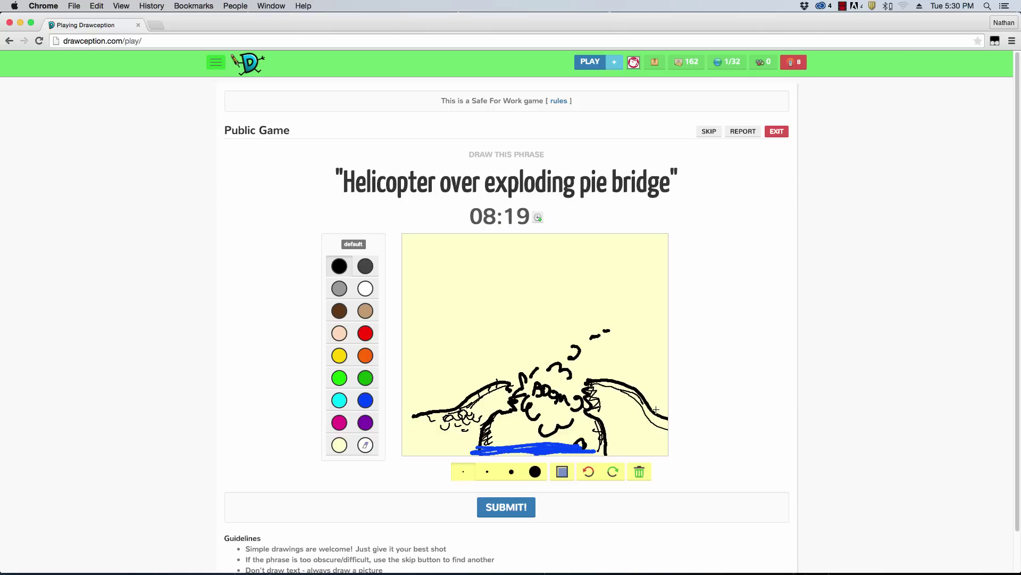
{"action": "left_click_drag", "start_coordinate": [625, 391], "coordinate": [661, 431]}
{"action": "mouse_move", "coordinate": [606, 411]}
{"action": "left_mouse_down"}
{"action": "mouse_move", "coordinate": [625, 405]}
{"action": "mouse_move", "coordinate": [639, 433]}
{"action": "left_mouse_up"}
{"action": "left_click_drag", "start_coordinate": [491, 401], "coordinate": [490, 396]}
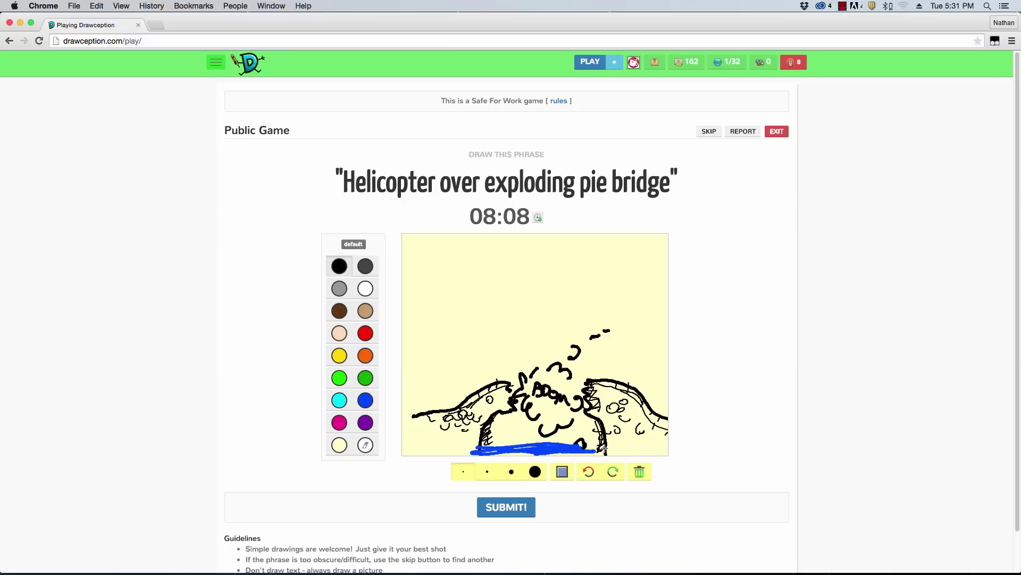
{"action": "left_click", "coordinate": [655, 442]}
{"action": "left_click", "coordinate": [500, 254]}
{"action": "left_click", "coordinate": [510, 248]}
Draw the helicopter body with a tail rotor and a blurred main rotor.
{"action": "mouse_move", "coordinate": [515, 247]}
{"action": "left_mouse_down"}
{"action": "mouse_move", "coordinate": [492, 272]}
{"action": "mouse_move", "coordinate": [496, 285]}
{"action": "mouse_move", "coordinate": [542, 285]}
{"action": "mouse_move", "coordinate": [512, 282]}
{"action": "mouse_move", "coordinate": [599, 239]}
{"action": "mouse_move", "coordinate": [564, 254]}
{"action": "mouse_move", "coordinate": [512, 246]}
{"action": "mouse_move", "coordinate": [496, 259]}
{"action": "left_mouse_up"}
{"action": "mouse_move", "coordinate": [588, 238]}
{"action": "left_mouse_down"}
{"action": "mouse_move", "coordinate": [591, 249]}
{"action": "mouse_move", "coordinate": [598, 242]}
{"action": "left_mouse_up"}
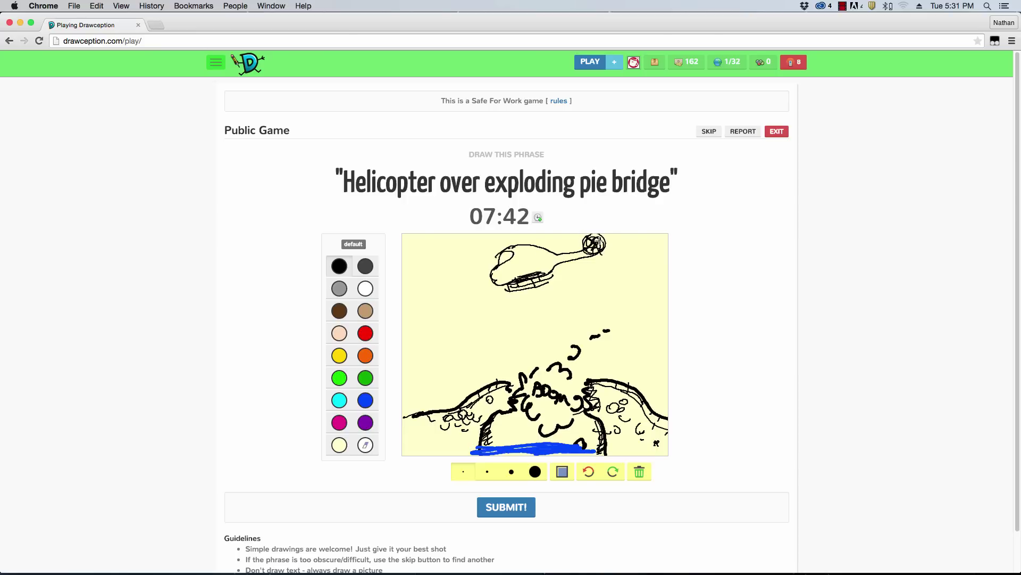
{"action": "left_click_drag", "start_coordinate": [453, 261], "coordinate": [556, 234]}
{"action": "left_click_drag", "start_coordinate": [482, 239], "coordinate": [487, 241]}
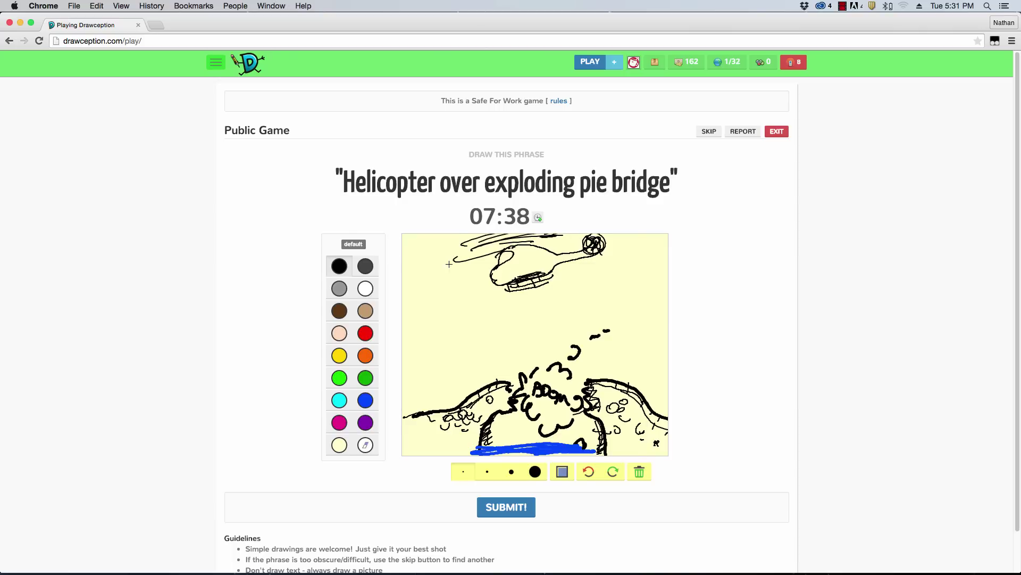
{"action": "left_click_drag", "start_coordinate": [573, 235], "coordinate": [498, 255]}
Add more explosion lines, a helicopter window, and a small figure left of the explosion.
{"action": "mouse_move", "coordinate": [567, 364]}
{"action": "left_mouse_down"}
{"action": "mouse_move", "coordinate": [571, 341]}
{"action": "mouse_move", "coordinate": [580, 404]}
{"action": "mouse_move", "coordinate": [550, 393]}
{"action": "mouse_move", "coordinate": [540, 407]}
{"action": "left_mouse_up"}
{"action": "mouse_move", "coordinate": [519, 250]}
{"action": "left_mouse_down"}
{"action": "mouse_move", "coordinate": [552, 253]}
{"action": "mouse_move", "coordinate": [538, 255]}
{"action": "left_mouse_up"}
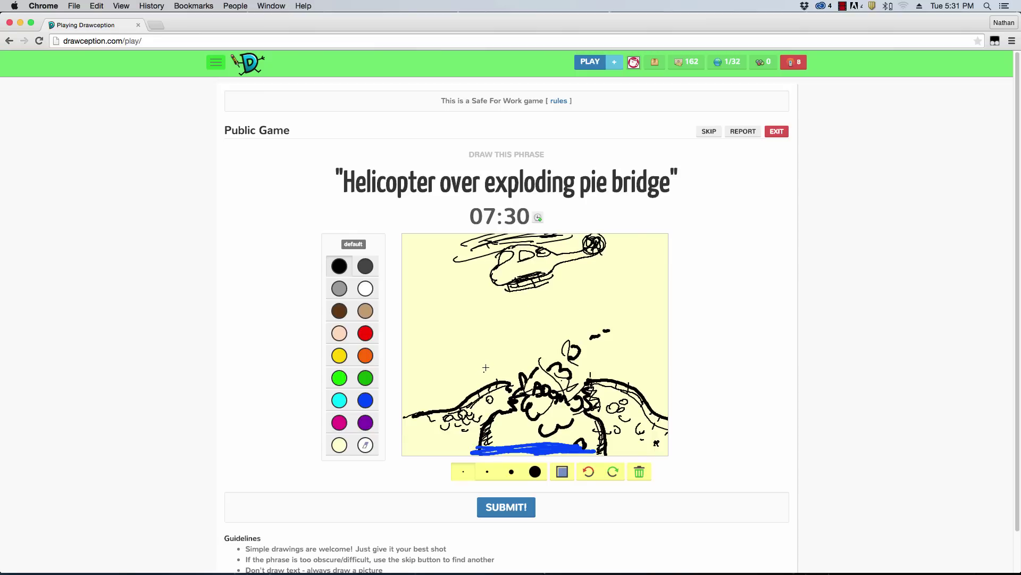
{"action": "mouse_move", "coordinate": [491, 362]}
{"action": "left_mouse_down"}
{"action": "mouse_move", "coordinate": [482, 370]}
{"action": "mouse_move", "coordinate": [493, 355]}
{"action": "mouse_move", "coordinate": [483, 359]}
{"action": "left_mouse_up"}
{"action": "mouse_move", "coordinate": [478, 352]}
{"action": "left_mouse_down"}
{"action": "mouse_move", "coordinate": [481, 339]}
{"action": "mouse_move", "coordinate": [492, 354]}
{"action": "mouse_move", "coordinate": [493, 343]}
{"action": "mouse_move", "coordinate": [491, 369]}
{"action": "mouse_move", "coordinate": [481, 374]}
{"action": "left_mouse_up"}
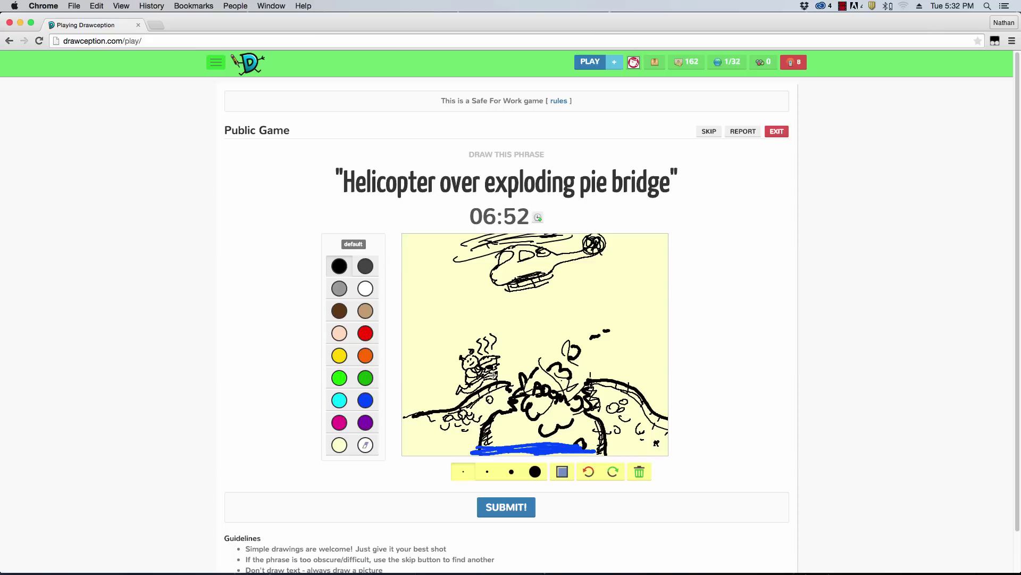
Colour the small figure's face light green and shade it with tan.
{"action": "left_click", "coordinate": [339, 377]}
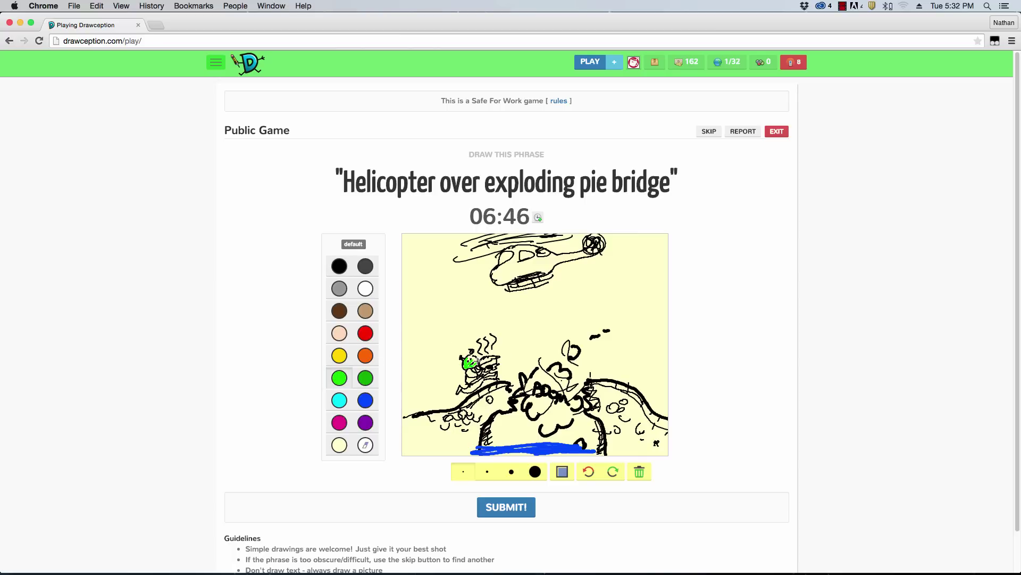
{"action": "left_click_drag", "start_coordinate": [471, 361], "coordinate": [468, 358]}
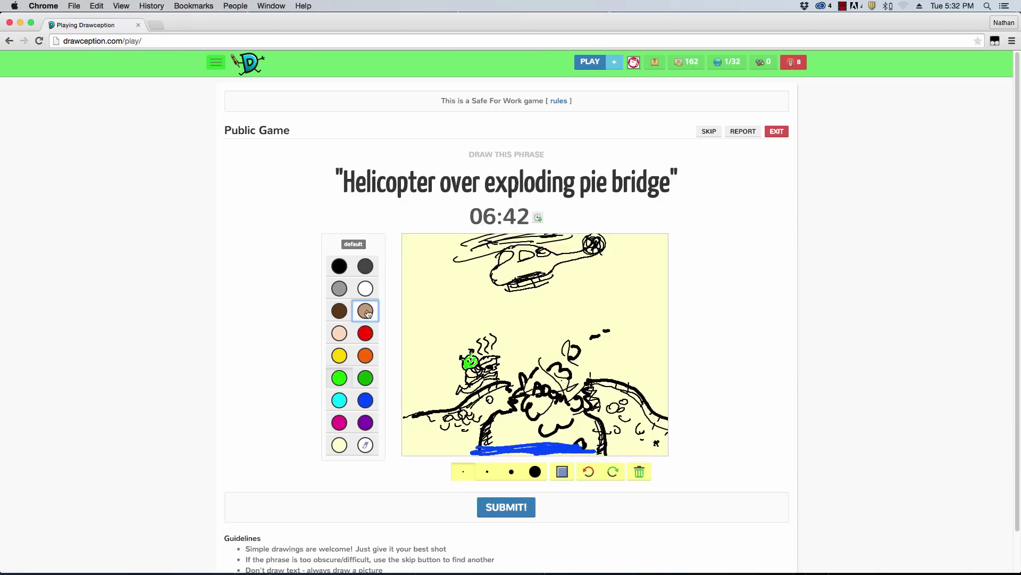
{"action": "left_click", "coordinate": [339, 310]}
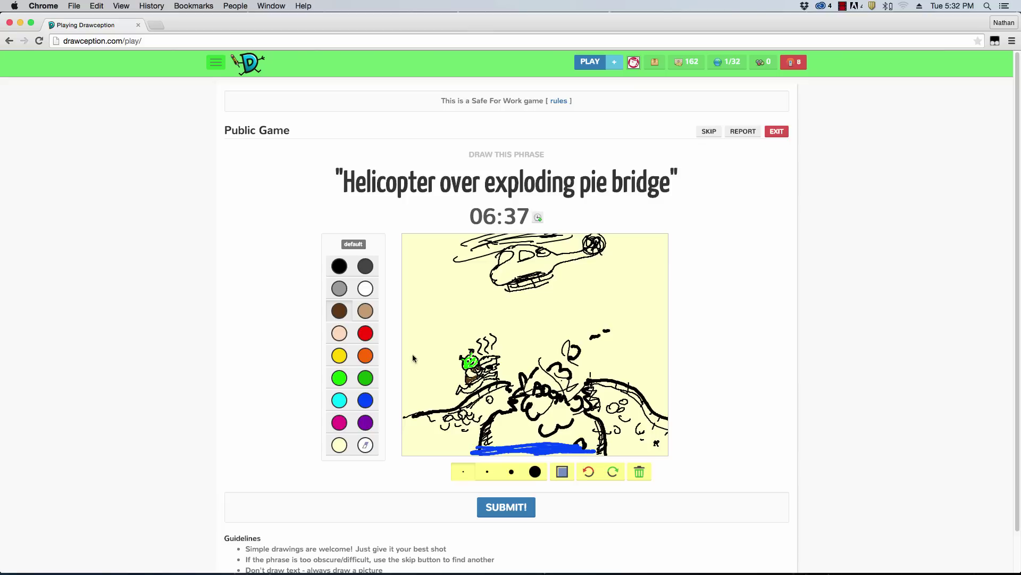
{"action": "left_click", "coordinate": [366, 310]}
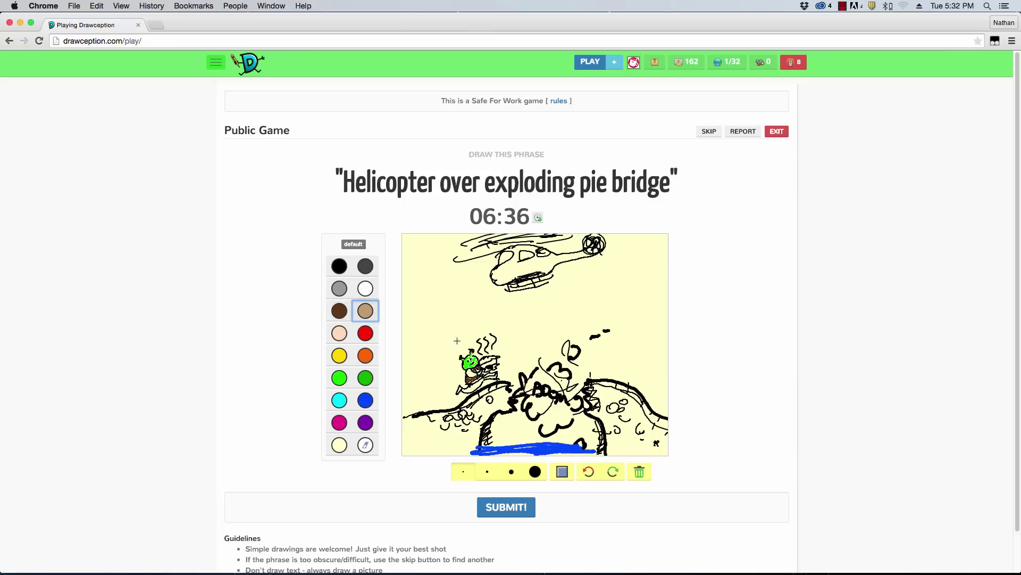
{"action": "left_click", "coordinate": [480, 362]}
{"action": "left_click_drag", "start_coordinate": [482, 362], "coordinate": [488, 360]}
Add grey and more tan shading to the figure, undo a stray stroke, and return to black.
{"action": "left_click", "coordinate": [339, 288]}
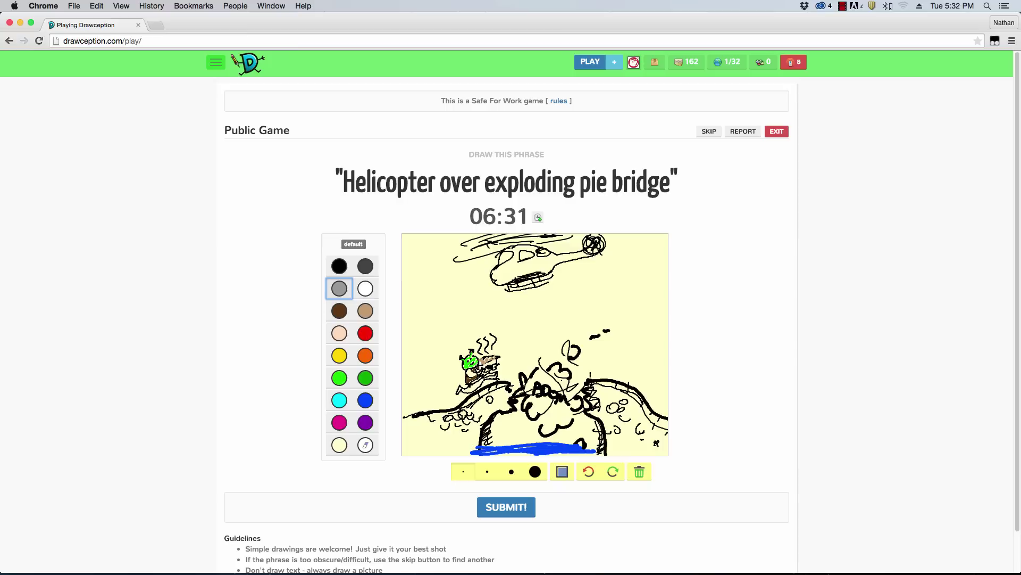
{"action": "left_click_drag", "start_coordinate": [480, 366], "coordinate": [496, 360]}
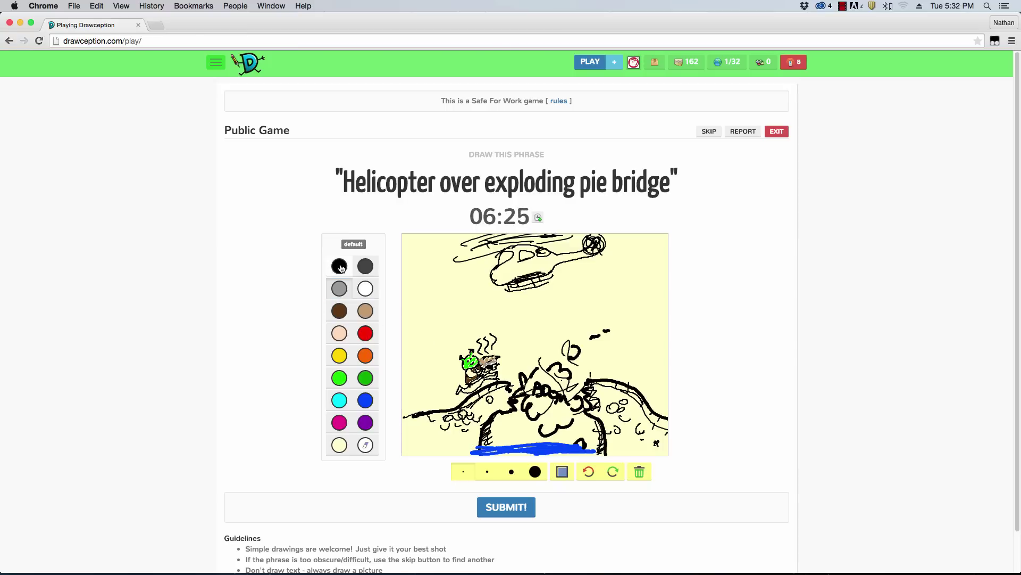
{"action": "left_click", "coordinate": [349, 283]}
{"action": "left_click", "coordinate": [365, 267]}
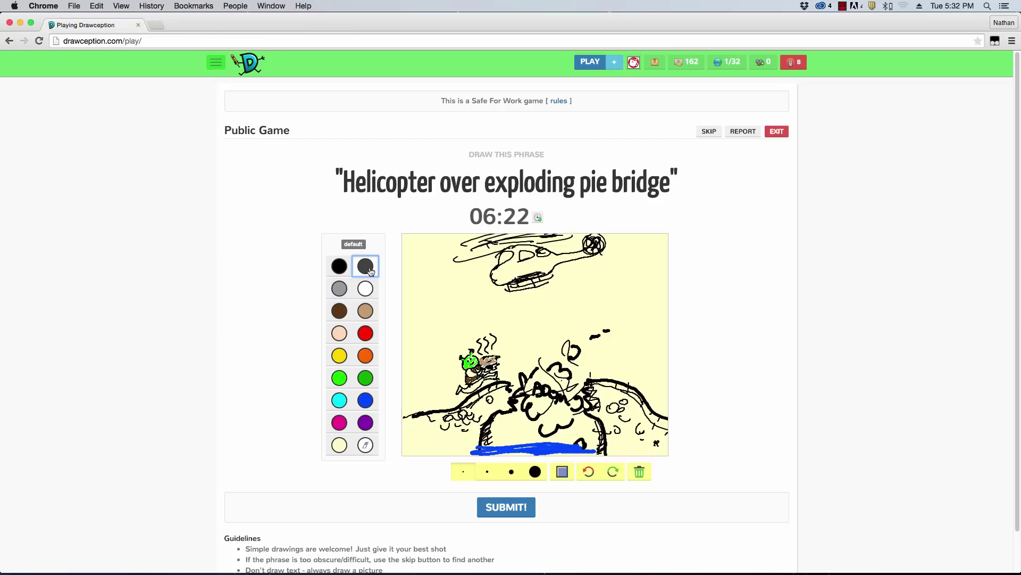
{"action": "left_click", "coordinate": [370, 312]}
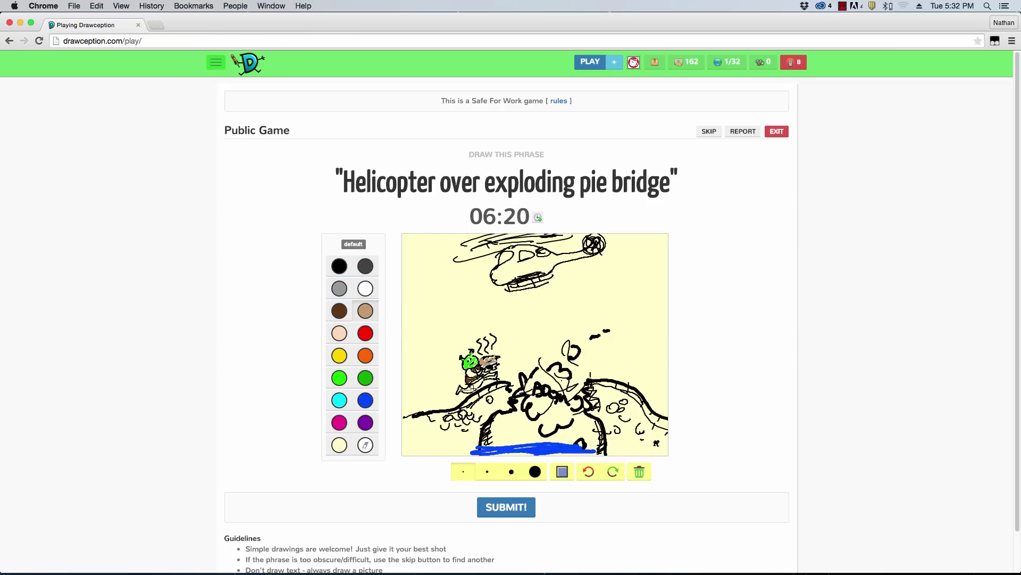
{"action": "left_click_drag", "start_coordinate": [474, 383], "coordinate": [502, 381]}
{"action": "left_click", "coordinate": [339, 266]}
{"action": "left_click", "coordinate": [588, 471]}
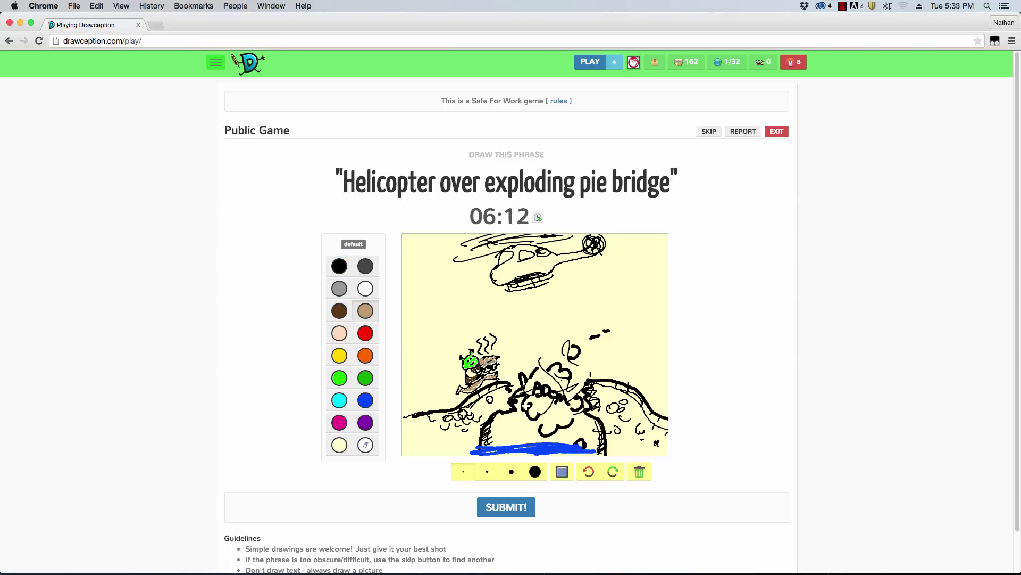
{"action": "left_click", "coordinate": [338, 266]}
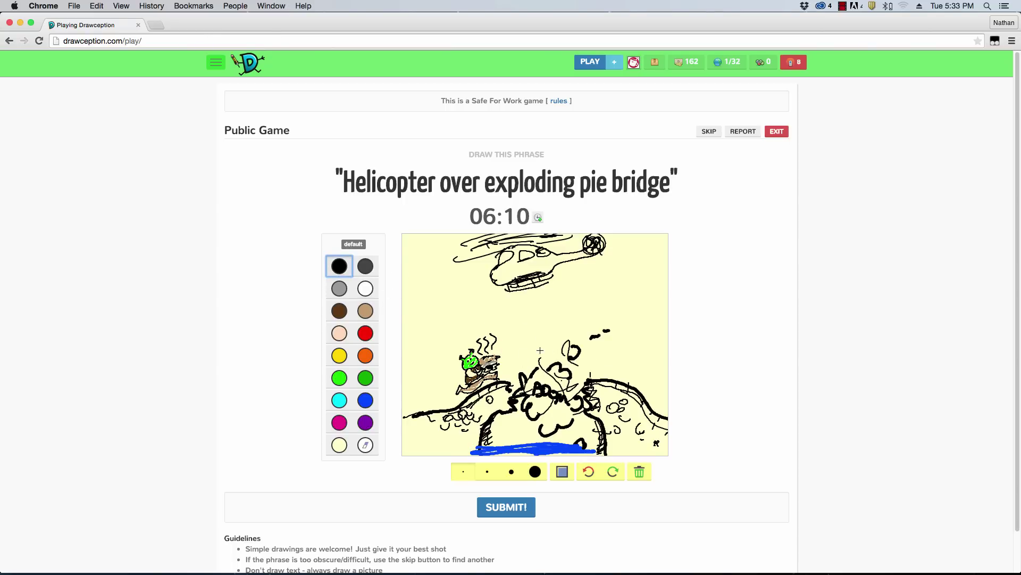
Write SPLOOSH above the explosion, sketch a small right-side figure, and letter PIE!! at upper right.
{"action": "left_click_drag", "start_coordinate": [543, 395], "coordinate": [562, 412]}
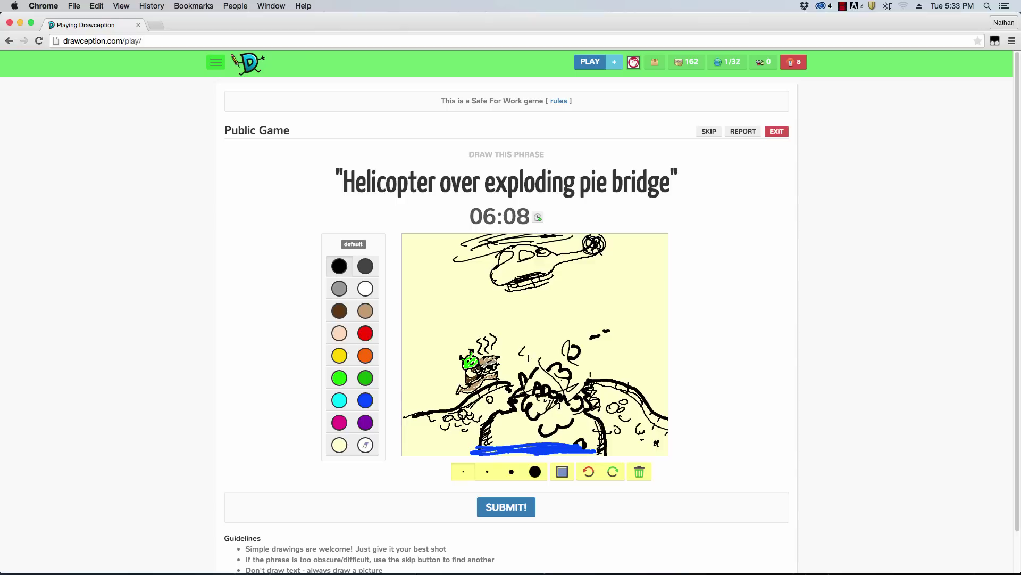
{"action": "left_click_drag", "start_coordinate": [529, 357], "coordinate": [562, 351]}
{"action": "left_click_drag", "start_coordinate": [642, 382], "coordinate": [641, 379]}
{"action": "left_click_drag", "start_coordinate": [653, 372], "coordinate": [660, 407]}
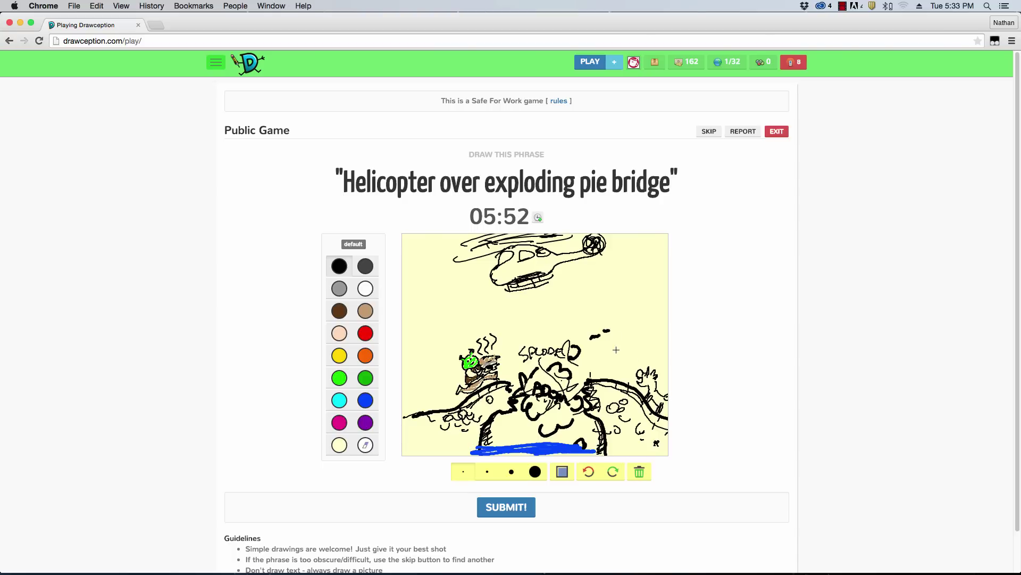
{"action": "left_click_drag", "start_coordinate": [615, 350], "coordinate": [636, 349]}
{"action": "mouse_move", "coordinate": [640, 336]}
{"action": "left_mouse_down"}
{"action": "mouse_move", "coordinate": [646, 343]}
{"action": "mouse_move", "coordinate": [628, 356]}
{"action": "mouse_move", "coordinate": [654, 339]}
{"action": "mouse_move", "coordinate": [616, 330]}
{"action": "left_mouse_up"}
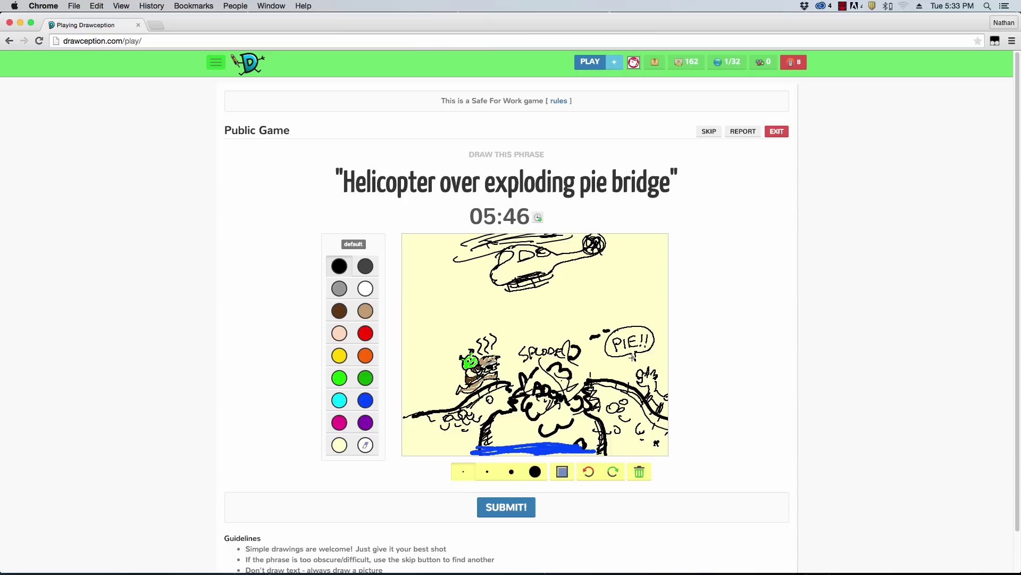
Shade the right figure grey instead of tan and write the #SHREK THEMUSICAL caption at left.
{"action": "left_click", "coordinate": [366, 311]}
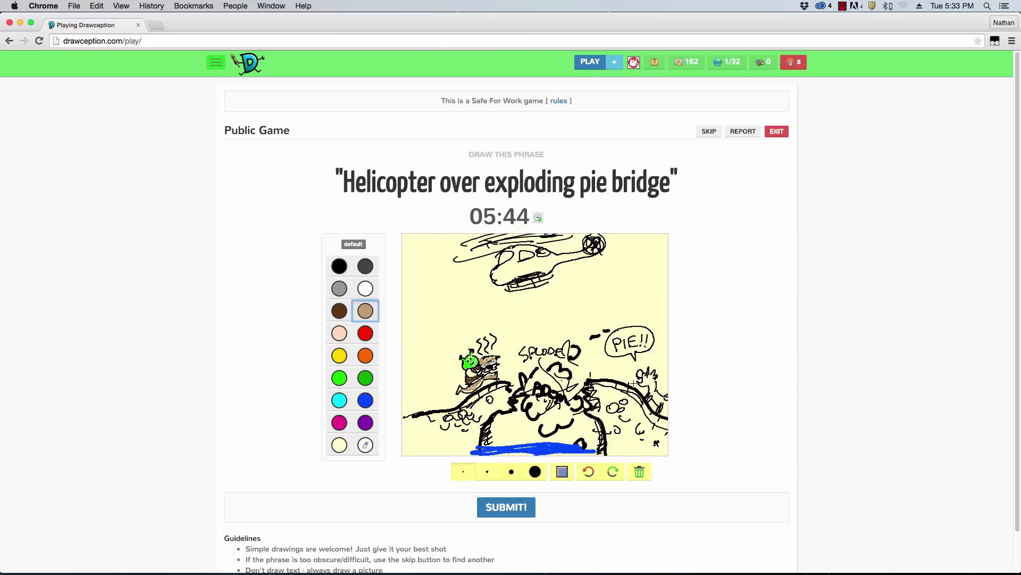
{"action": "left_click_drag", "start_coordinate": [642, 383], "coordinate": [655, 378]}
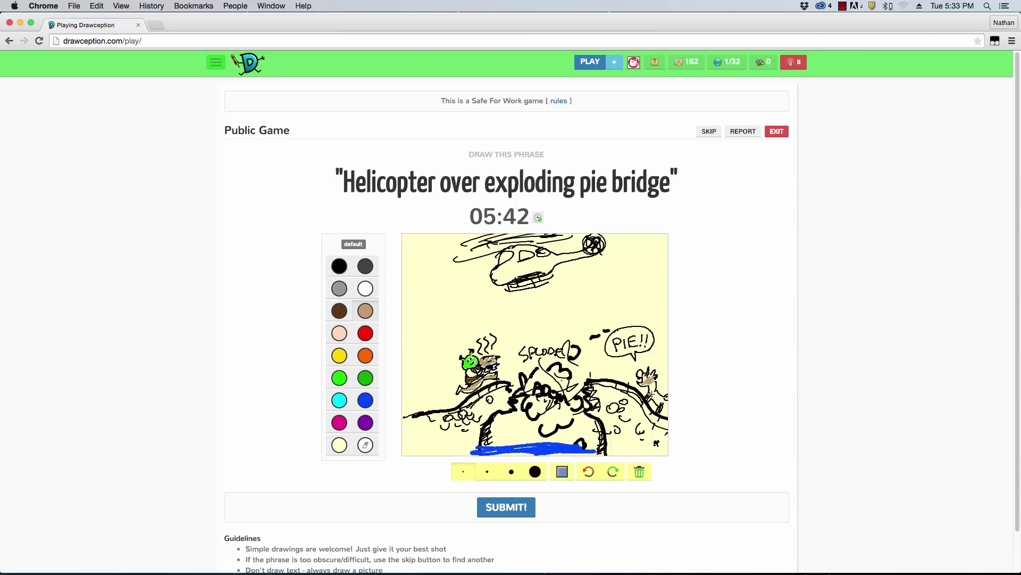
{"action": "left_click", "coordinate": [590, 473]}
{"action": "left_click", "coordinate": [339, 288]}
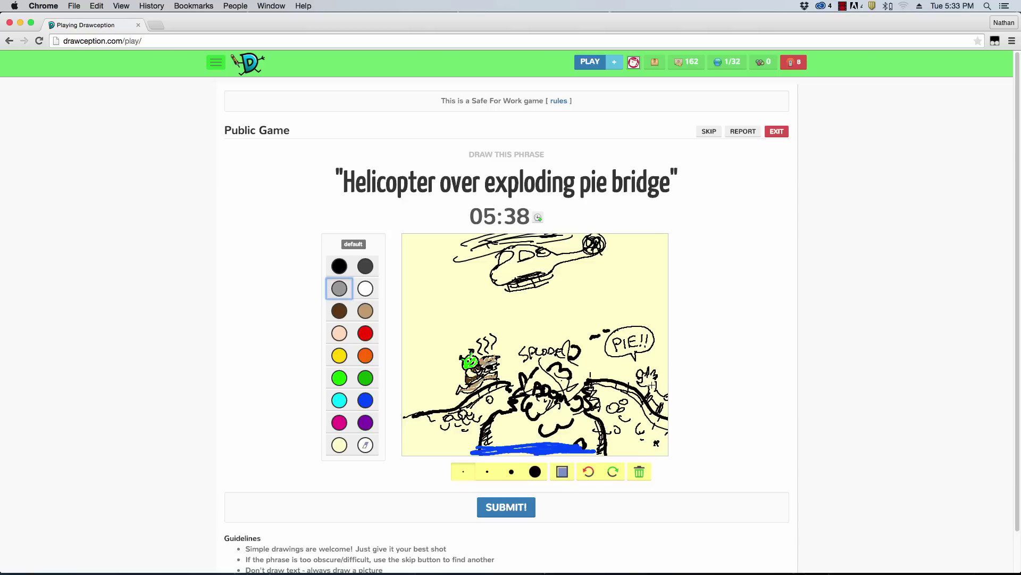
{"action": "left_click_drag", "start_coordinate": [645, 379], "coordinate": [666, 407]}
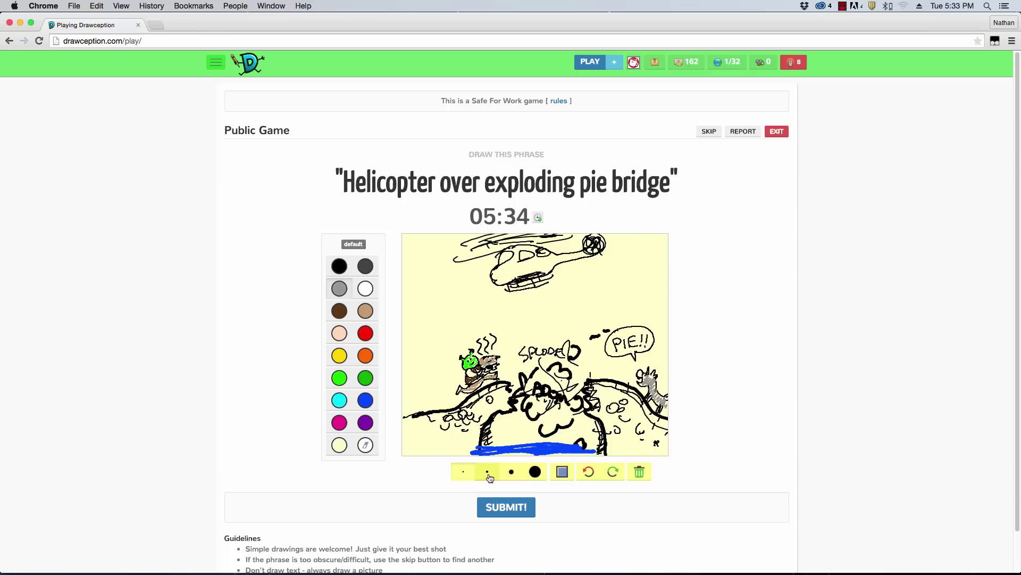
{"action": "left_click", "coordinate": [339, 266]}
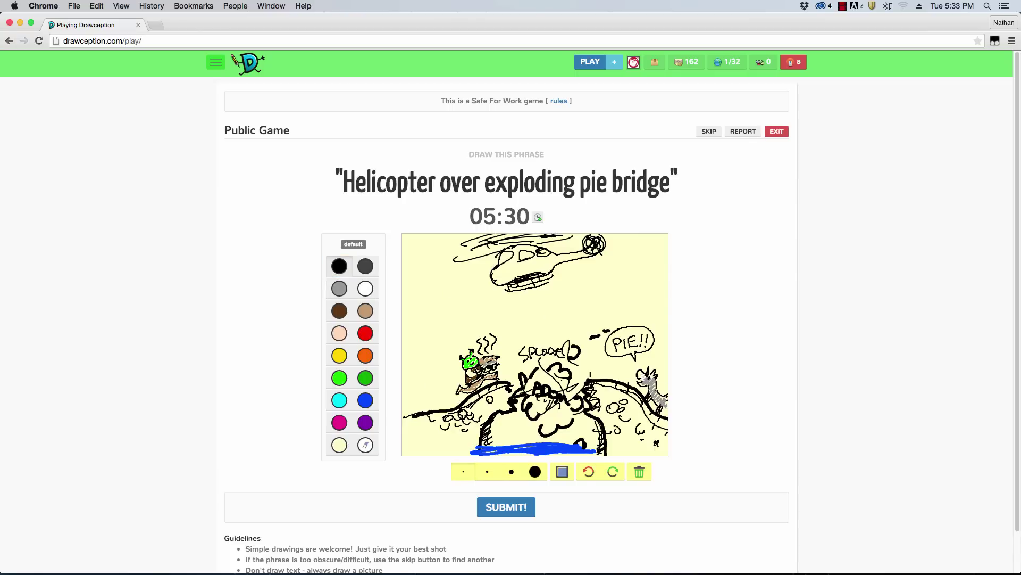
{"action": "mouse_move", "coordinate": [408, 317]}
{"action": "left_mouse_down"}
{"action": "mouse_move", "coordinate": [411, 327]}
{"action": "mouse_move", "coordinate": [428, 319]}
{"action": "left_mouse_up"}
{"action": "mouse_move", "coordinate": [432, 314]}
{"action": "left_mouse_down"}
{"action": "mouse_move", "coordinate": [452, 308]}
{"action": "mouse_move", "coordinate": [426, 326]}
{"action": "mouse_move", "coordinate": [434, 330]}
{"action": "mouse_move", "coordinate": [471, 312]}
{"action": "left_mouse_up"}
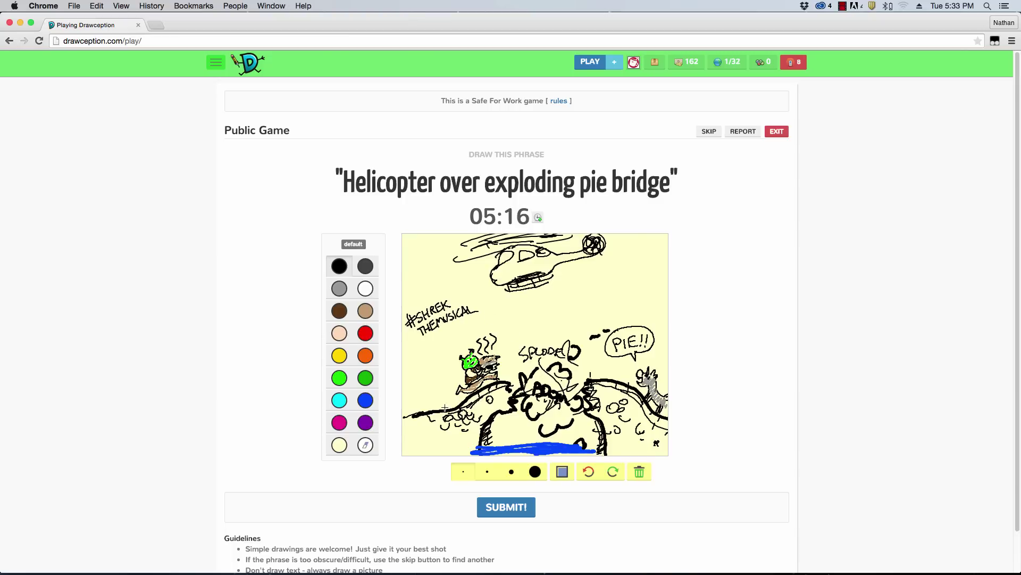
Fill the helicopter cockpit white after trying and undoing cyan and yellow.
{"action": "left_click", "coordinate": [366, 401]}
{"action": "left_click", "coordinate": [340, 400]}
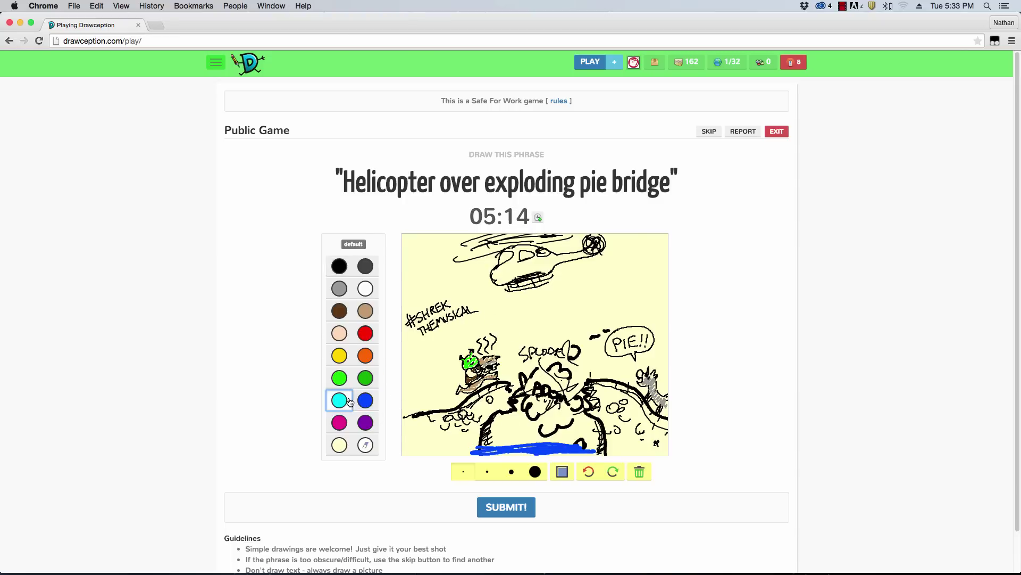
{"action": "left_click_drag", "start_coordinate": [495, 274], "coordinate": [519, 278]}
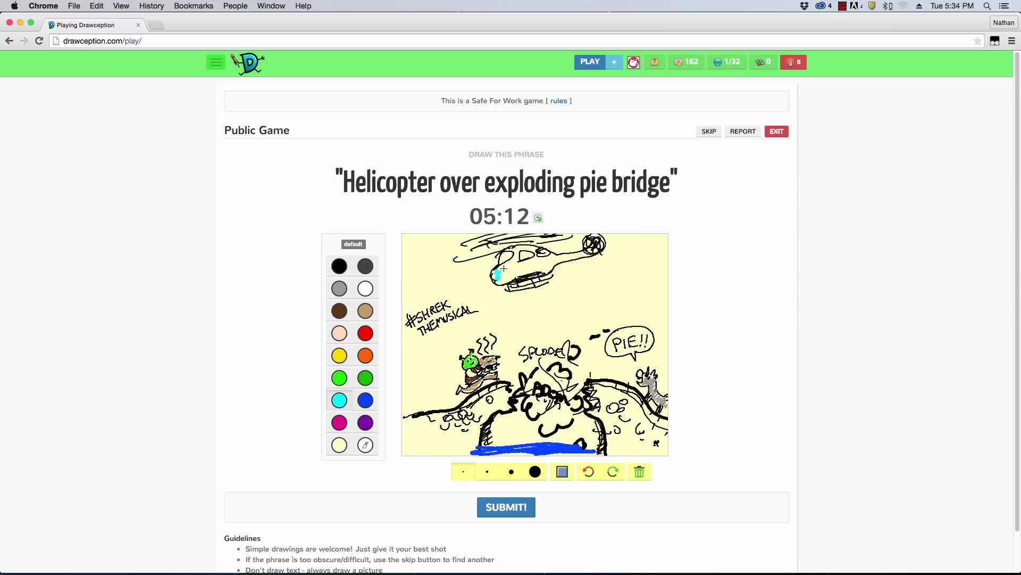
{"action": "left_click", "coordinate": [588, 472]}
{"action": "left_click", "coordinate": [339, 288]}
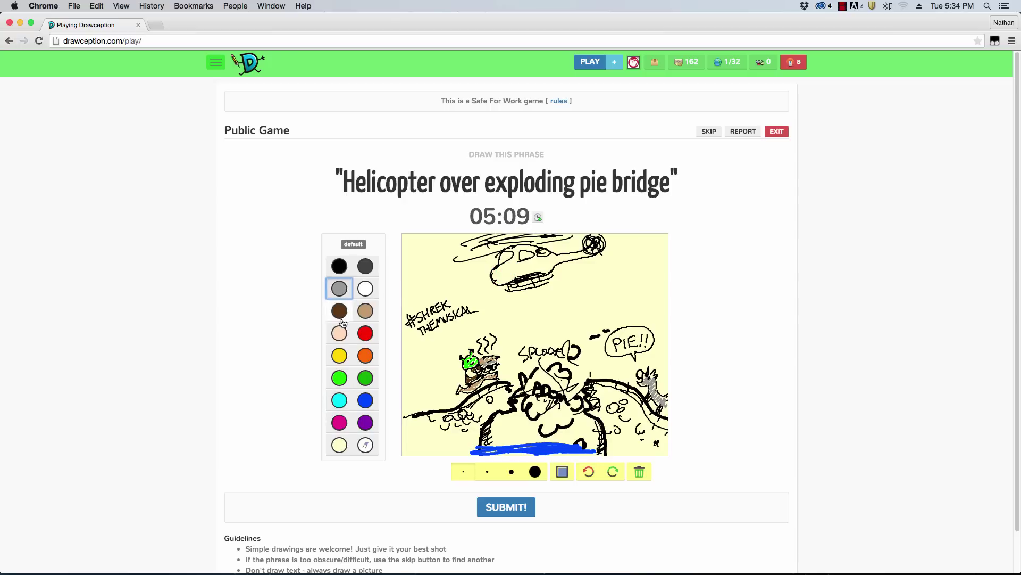
{"action": "left_click", "coordinate": [339, 356]}
{"action": "left_click_drag", "start_coordinate": [497, 270], "coordinate": [505, 269]}
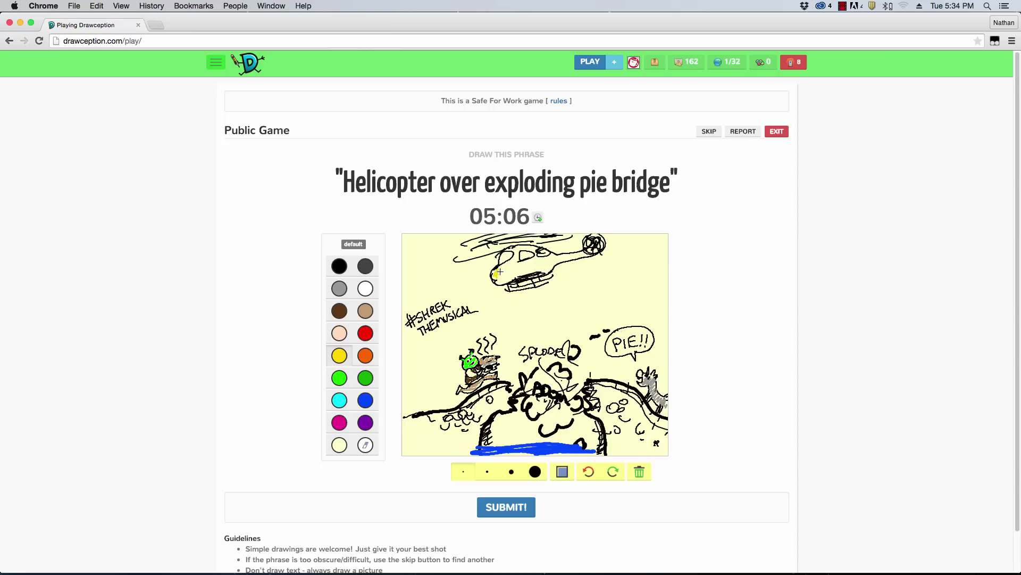
{"action": "left_click", "coordinate": [589, 472]}
{"action": "left_click", "coordinate": [366, 288]}
{"action": "left_click_drag", "start_coordinate": [505, 271], "coordinate": [539, 250]}
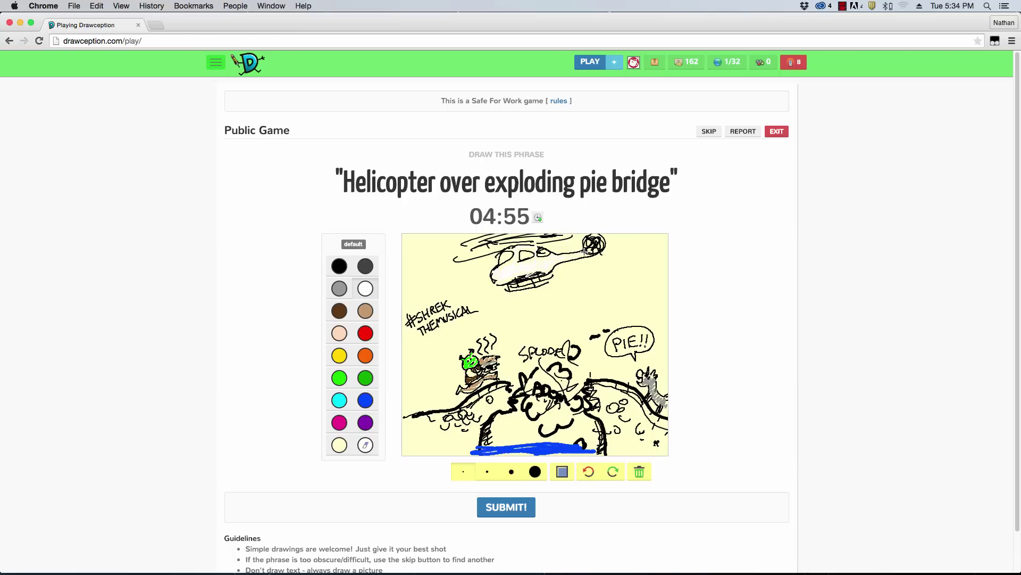
Paint a red cross on the helicopter and scribble grey shading beneath both bridge humps.
{"action": "left_click", "coordinate": [365, 333]}
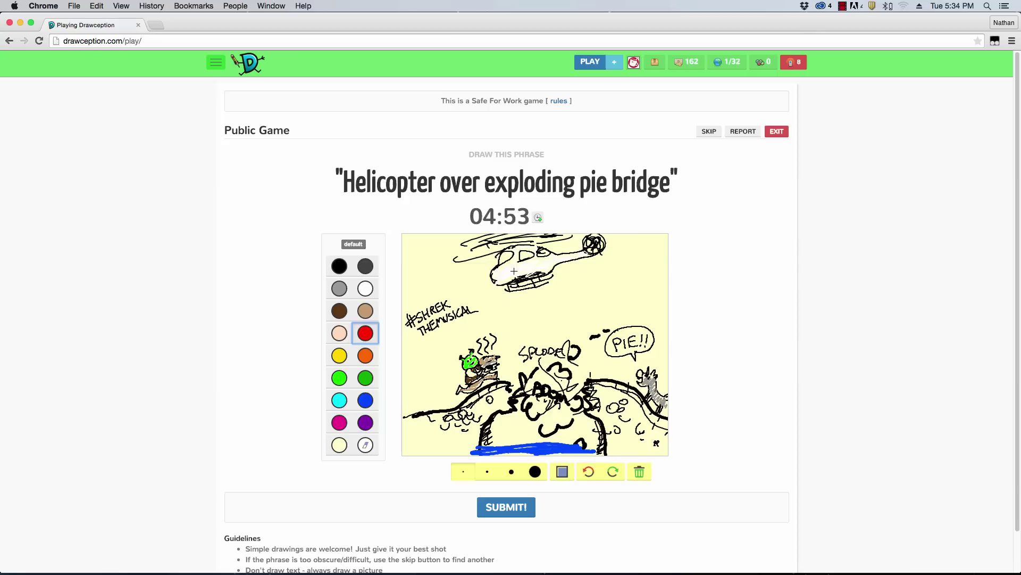
{"action": "left_click_drag", "start_coordinate": [514, 271], "coordinate": [517, 268]}
{"action": "left_click", "coordinate": [365, 289]}
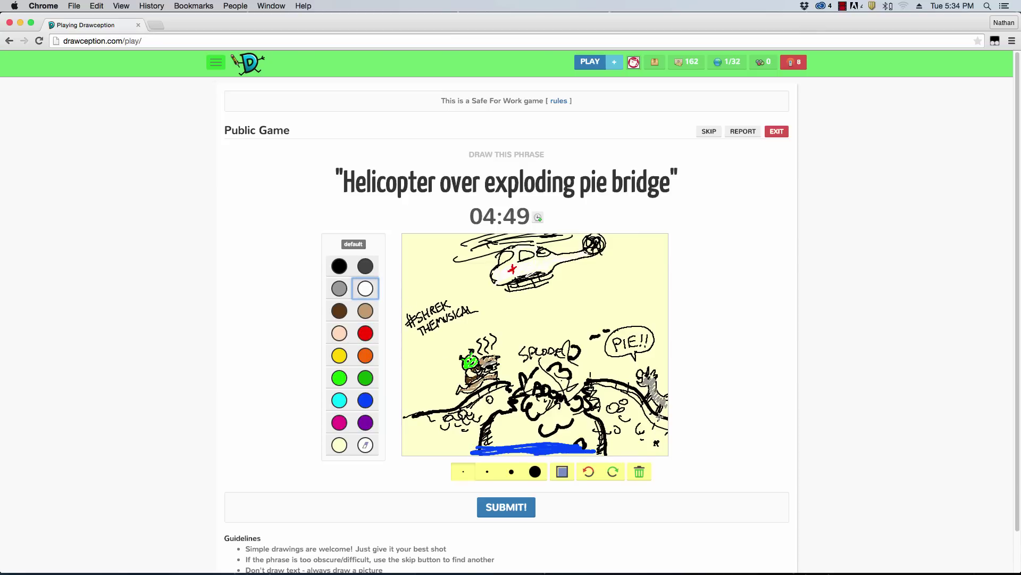
{"action": "left_click", "coordinate": [339, 289]}
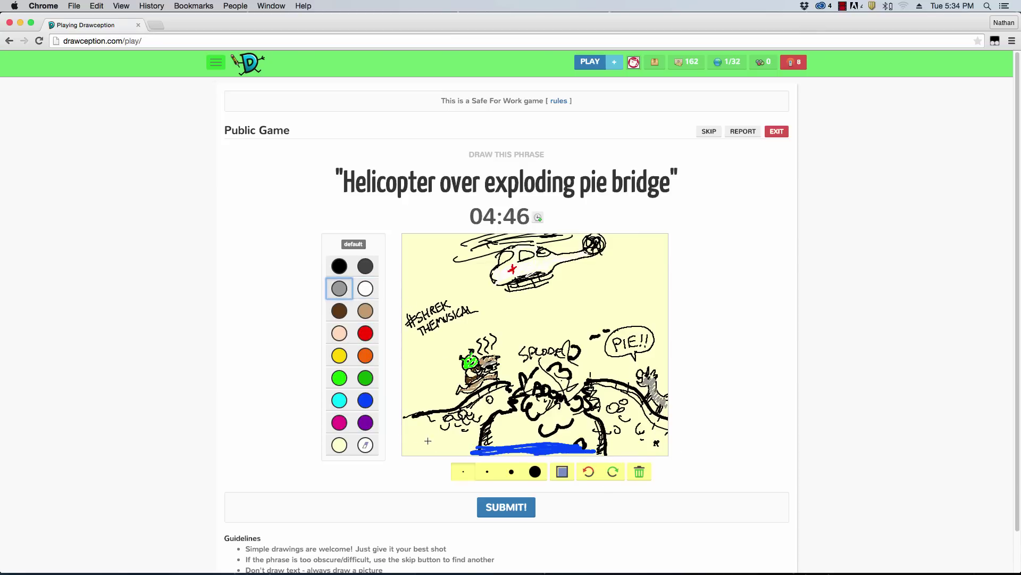
{"action": "mouse_move", "coordinate": [406, 437]}
{"action": "left_mouse_down"}
{"action": "mouse_move", "coordinate": [417, 423]}
{"action": "mouse_move", "coordinate": [454, 442]}
{"action": "mouse_move", "coordinate": [482, 407]}
{"action": "mouse_move", "coordinate": [518, 391]}
{"action": "left_mouse_up"}
{"action": "mouse_move", "coordinate": [598, 388]}
{"action": "left_mouse_down"}
{"action": "mouse_move", "coordinate": [632, 429]}
{"action": "mouse_move", "coordinate": [615, 448]}
{"action": "mouse_move", "coordinate": [646, 439]}
{"action": "left_mouse_up"}
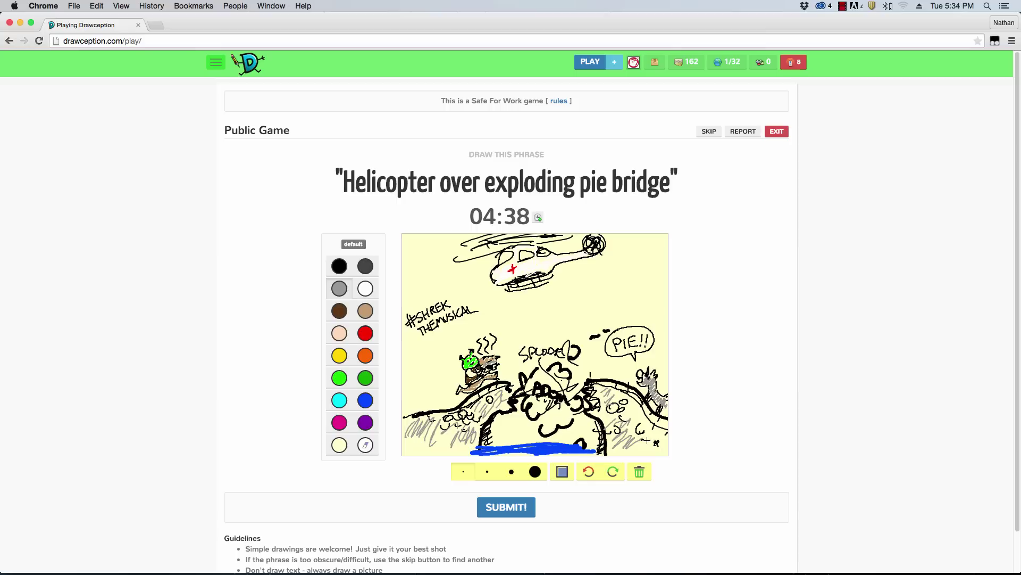
Draw a yellow half-sun with rays at the canvas's left edge beside the left hump.
{"action": "left_click", "coordinate": [339, 356]}
{"action": "mouse_move", "coordinate": [415, 413]}
{"action": "left_mouse_down"}
{"action": "mouse_move", "coordinate": [431, 406]}
{"action": "mouse_move", "coordinate": [416, 400]}
{"action": "mouse_move", "coordinate": [421, 390]}
{"action": "mouse_move", "coordinate": [441, 396]}
{"action": "mouse_move", "coordinate": [409, 409]}
{"action": "left_mouse_up"}
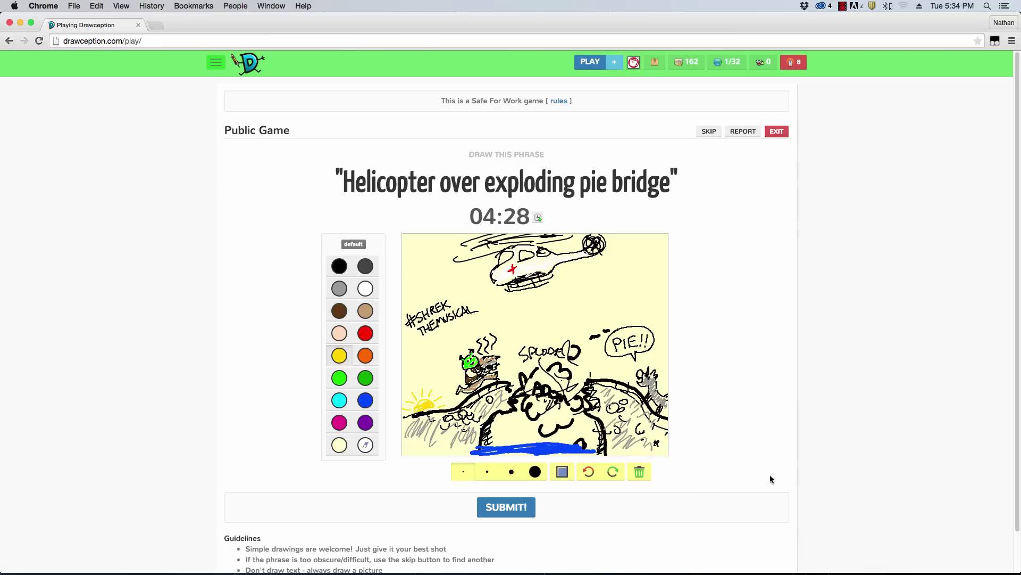